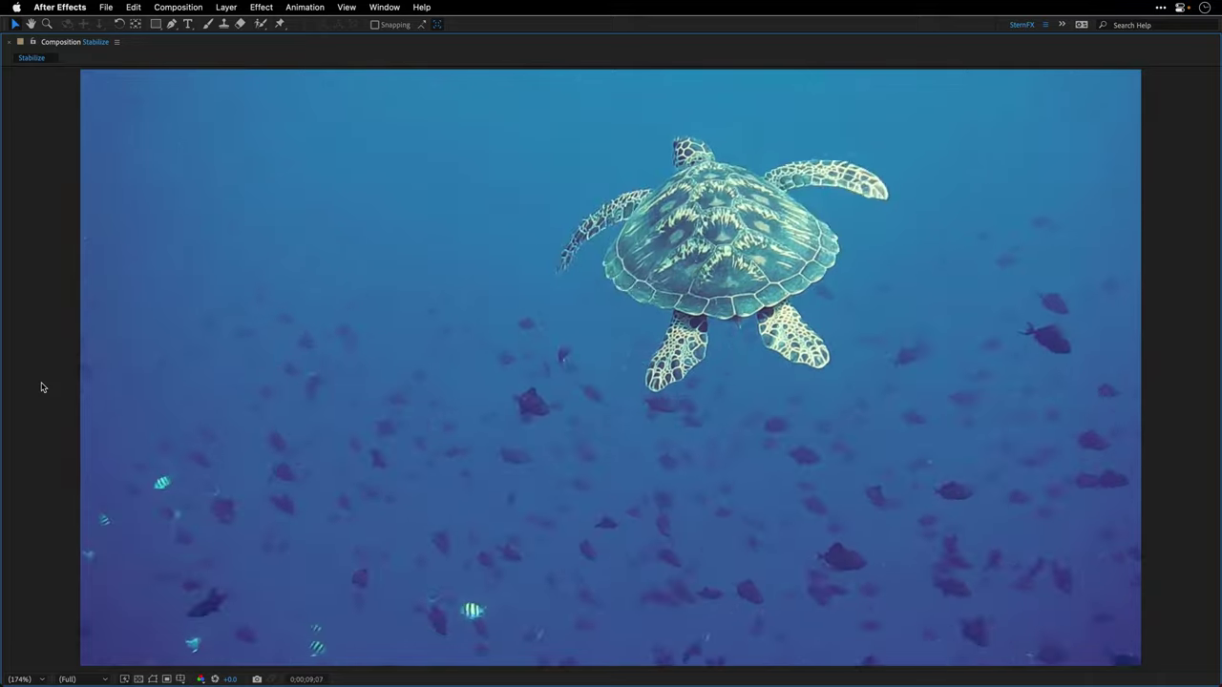
- Un-maximize the Composition viewer so the full workspace shows around the Stabilize composition
key(grave)
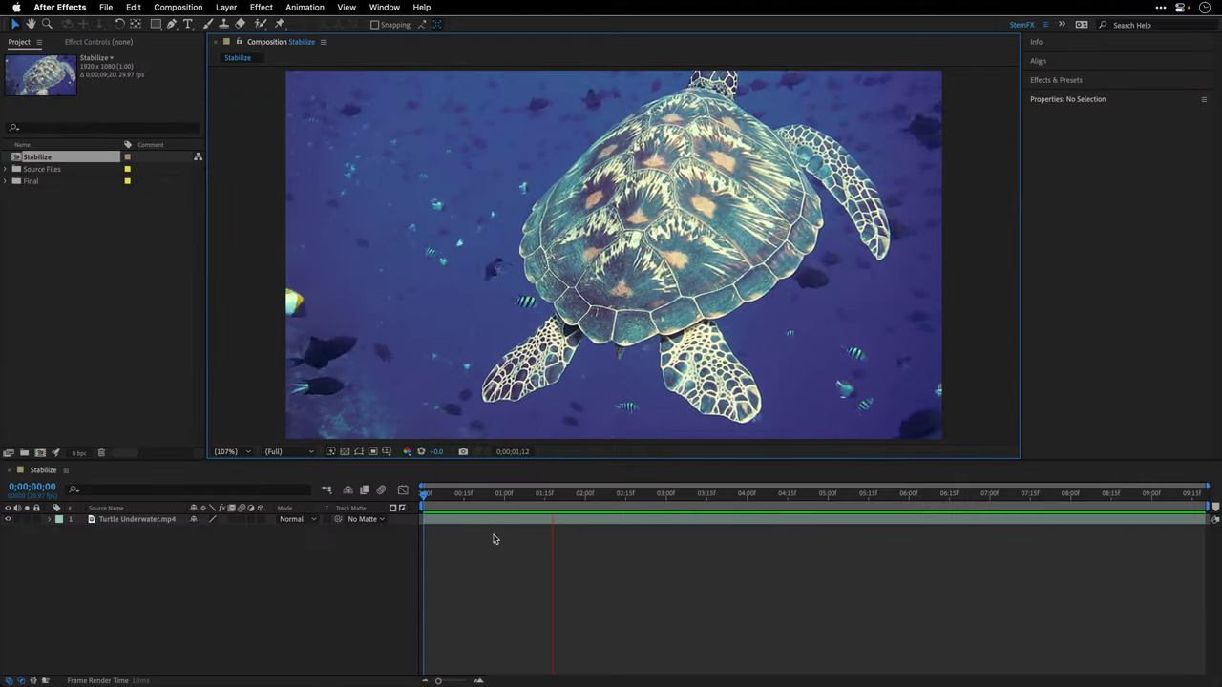
- Widen the Layer Name column to show 'Turtle Underwater - classic' and return to 0;00;00;00
click(158, 519)
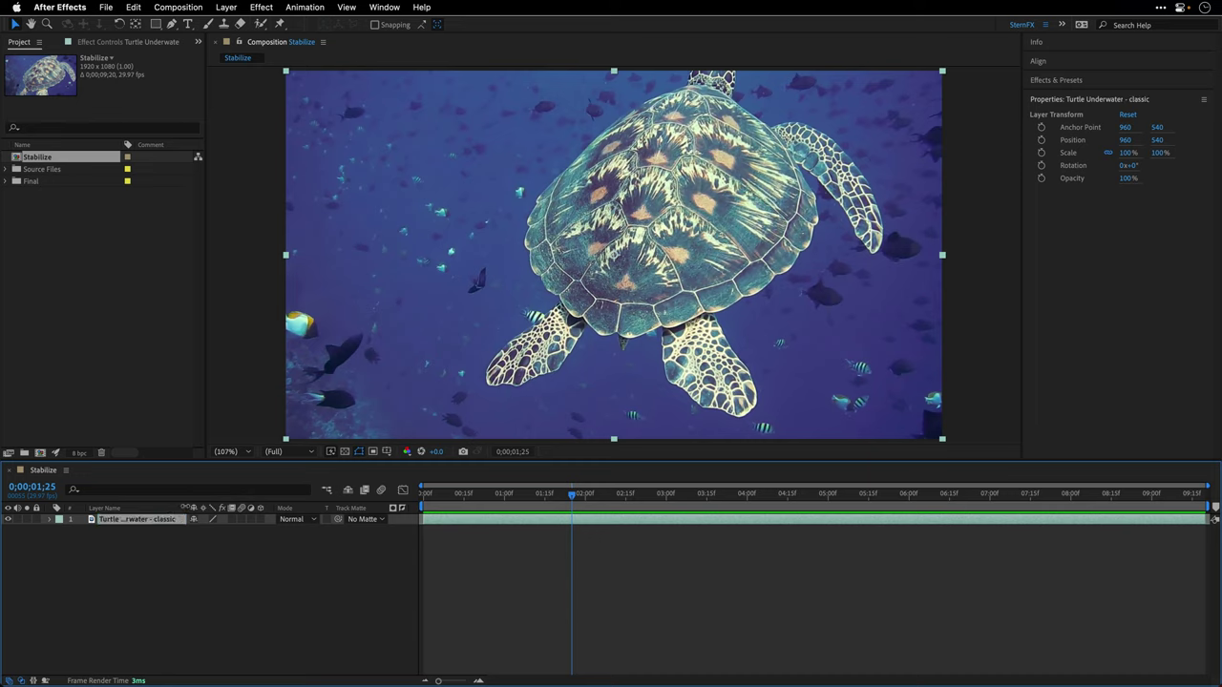
drag(180, 507, 208, 508)
drag(497, 494, 439, 503)
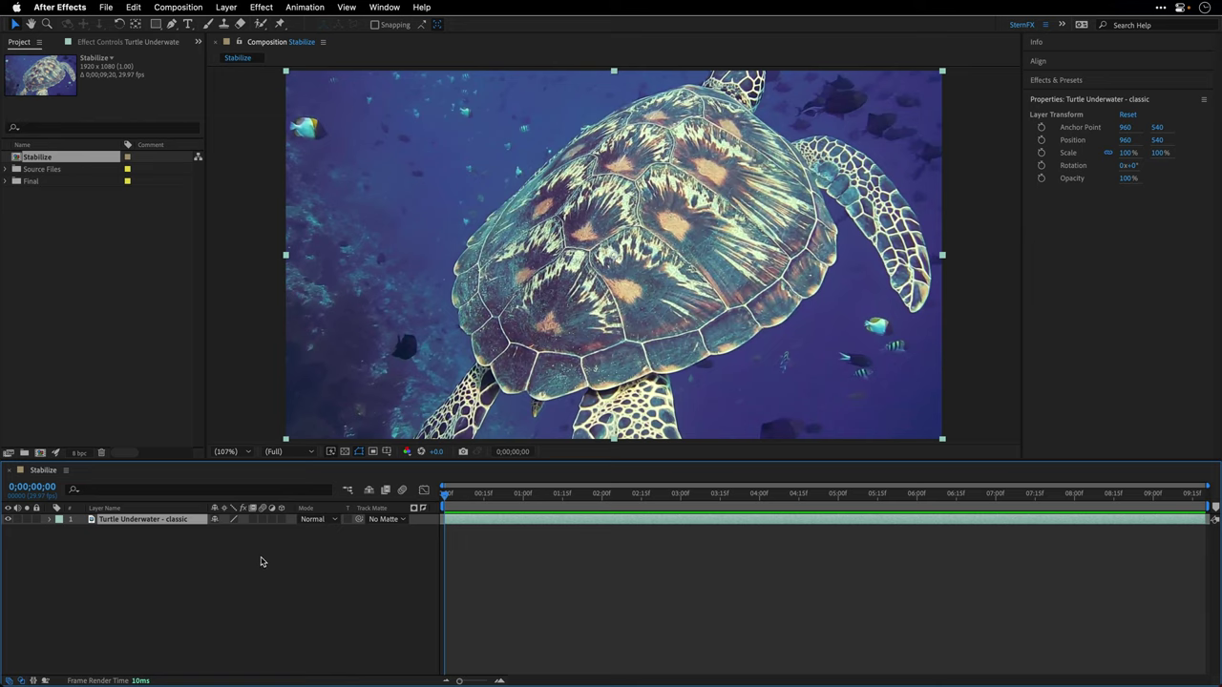
- Open the Tracker panel and create a Stabilize Motion track, Tracker 1, on the turtle layer
click(384, 6)
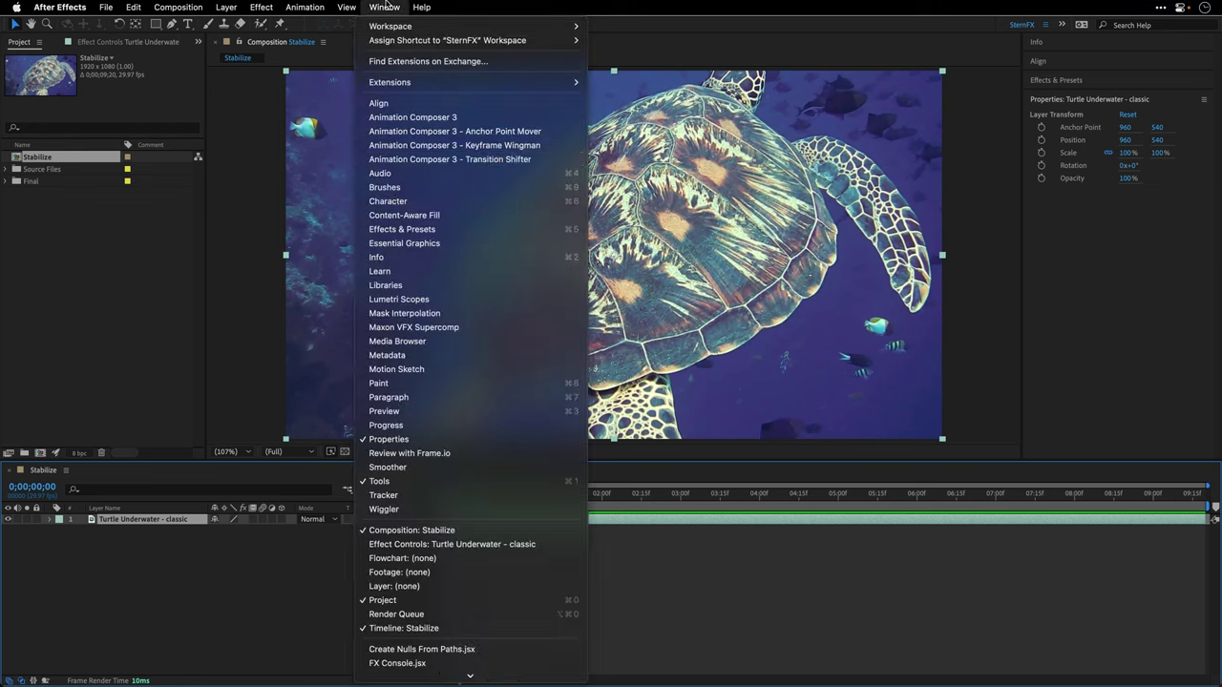
click(381, 495)
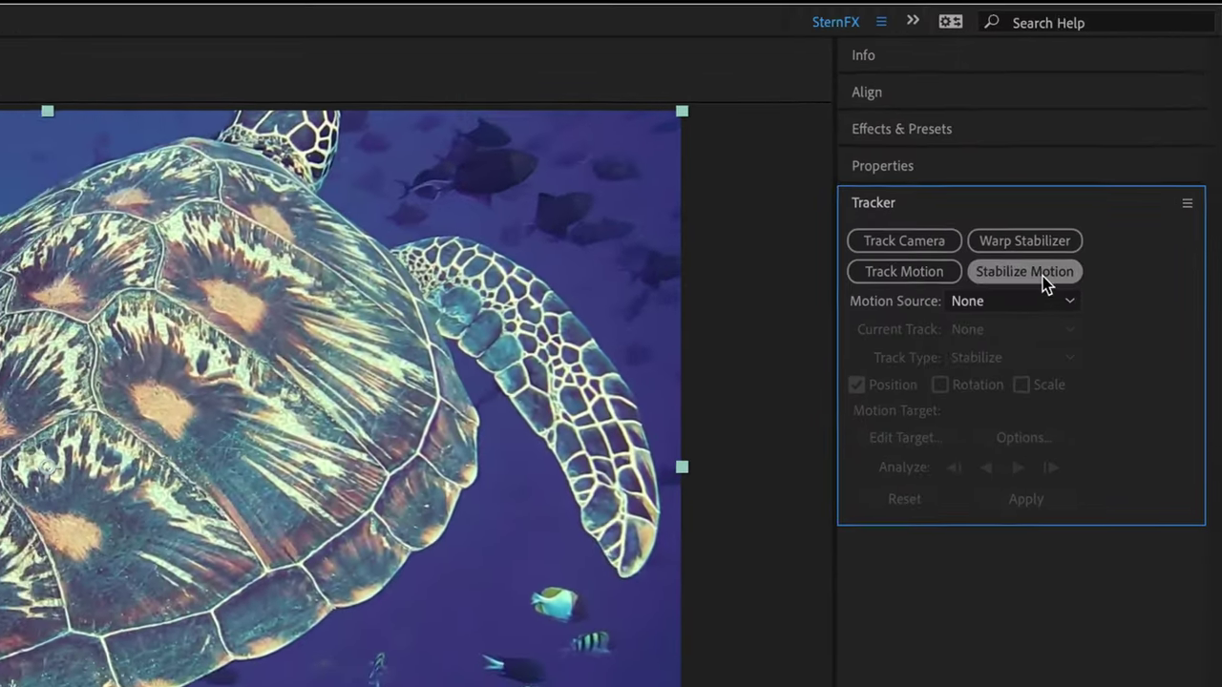
click(1119, 153)
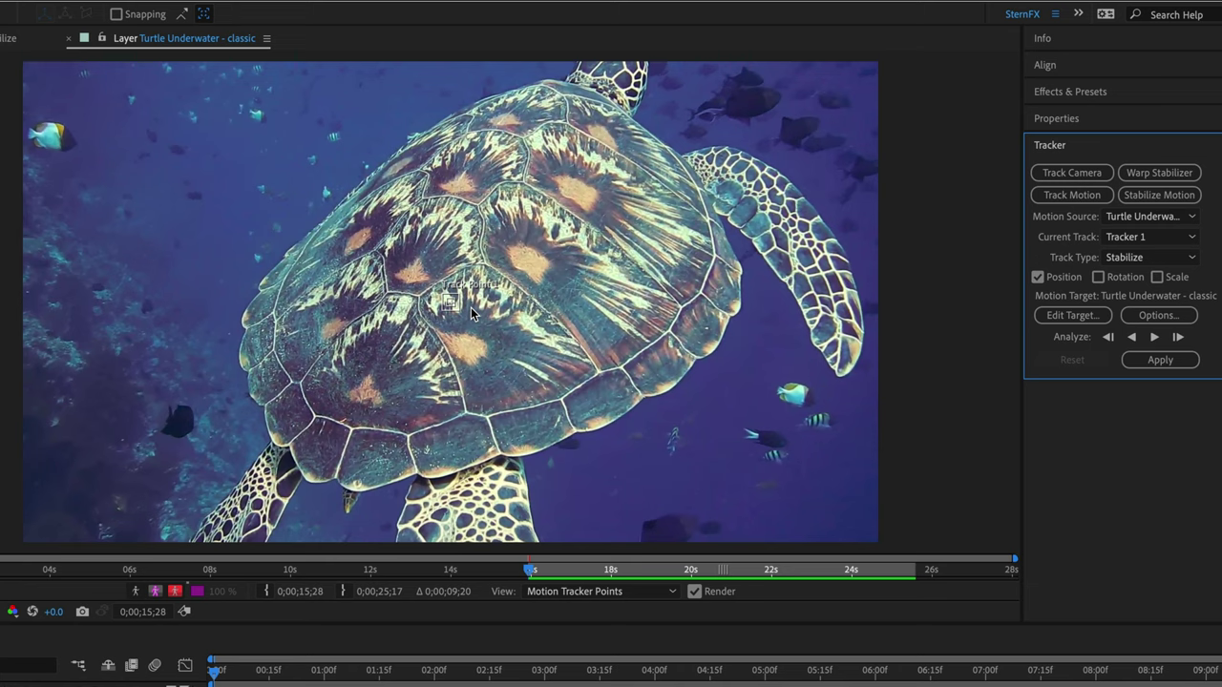
- Place and enlarge Track Point 1 on a shell marking, analyze forward, then apply
scroll(471, 308, up, 2)
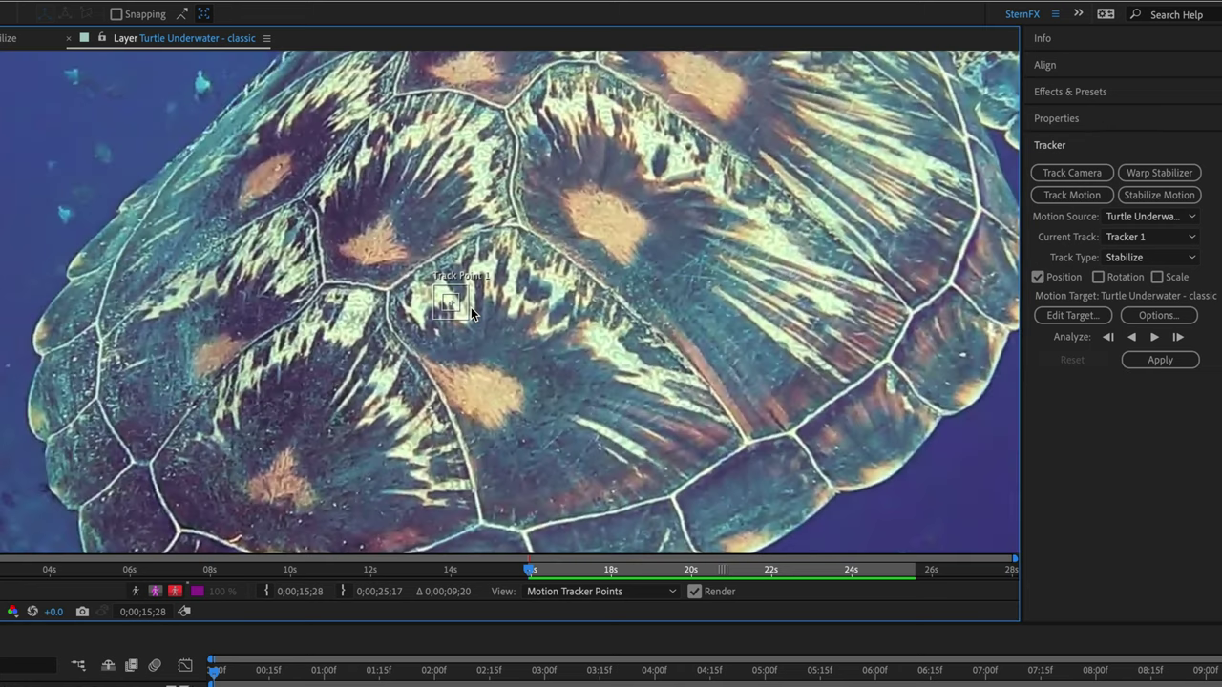
click(458, 303)
drag(458, 303, 388, 247)
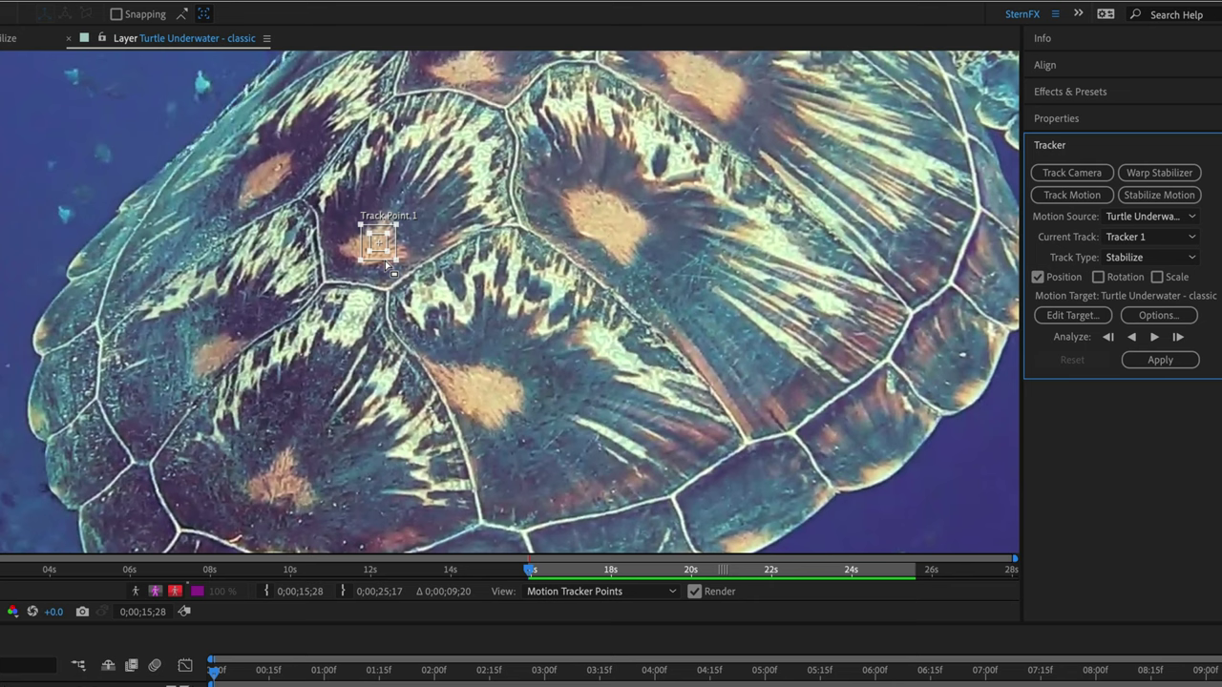
drag(395, 259, 403, 272)
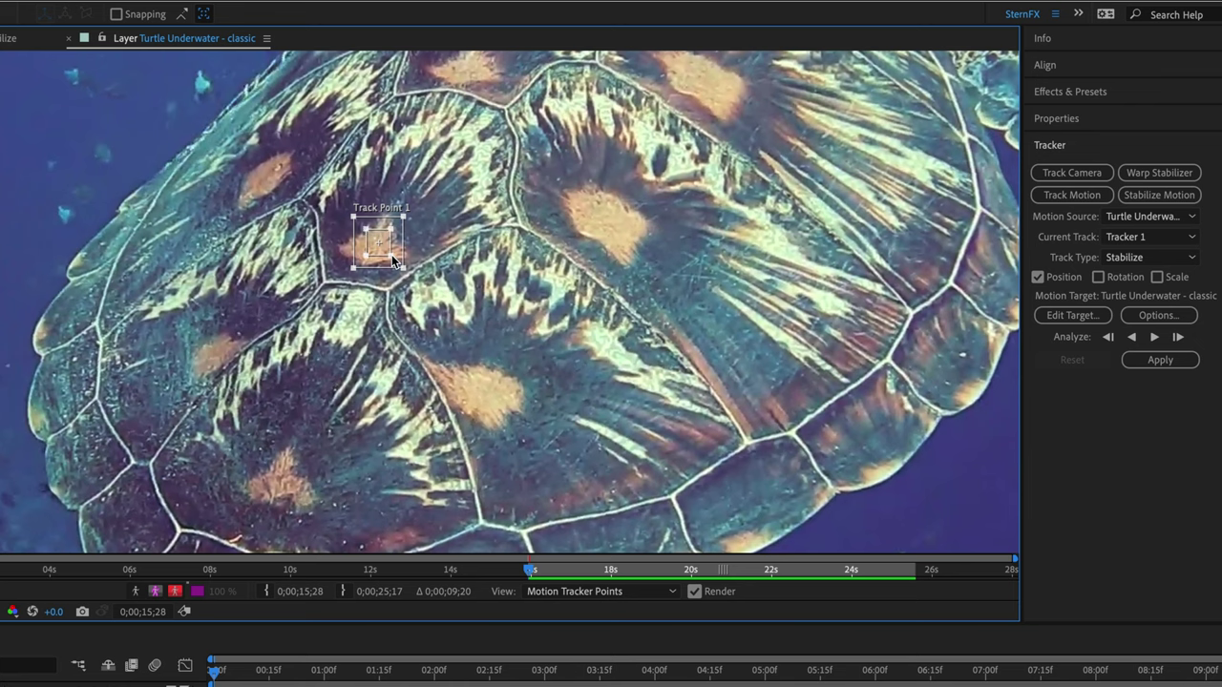
click(1155, 337)
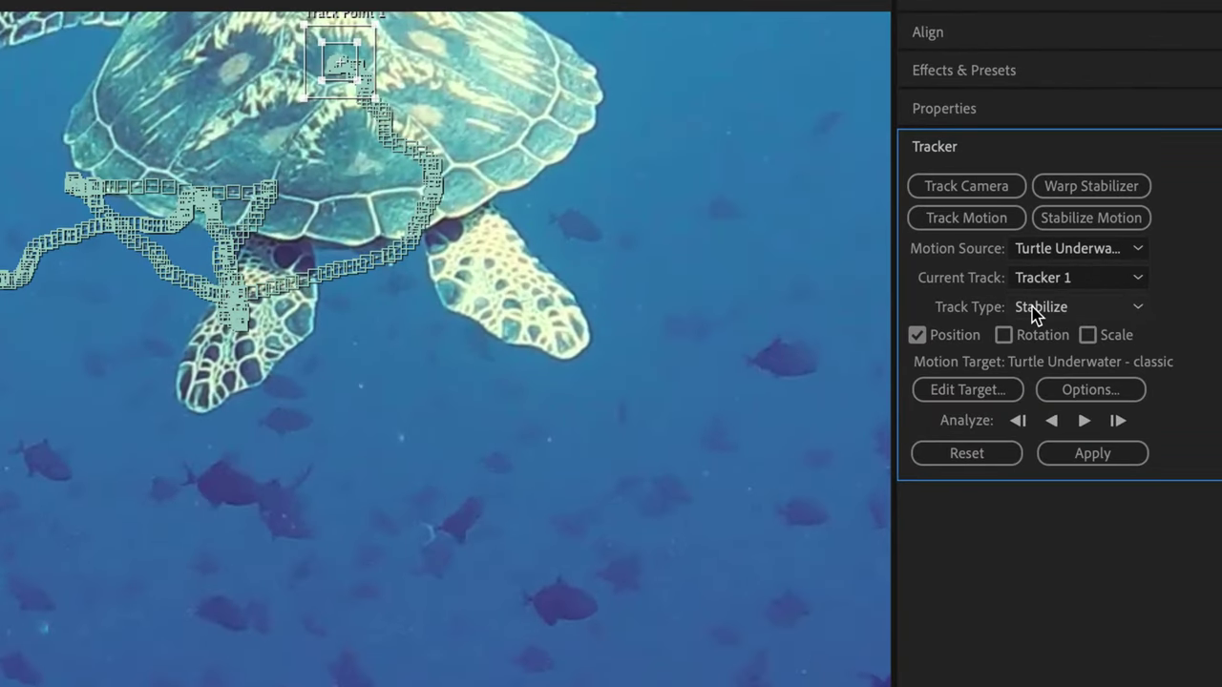
click(1088, 455)
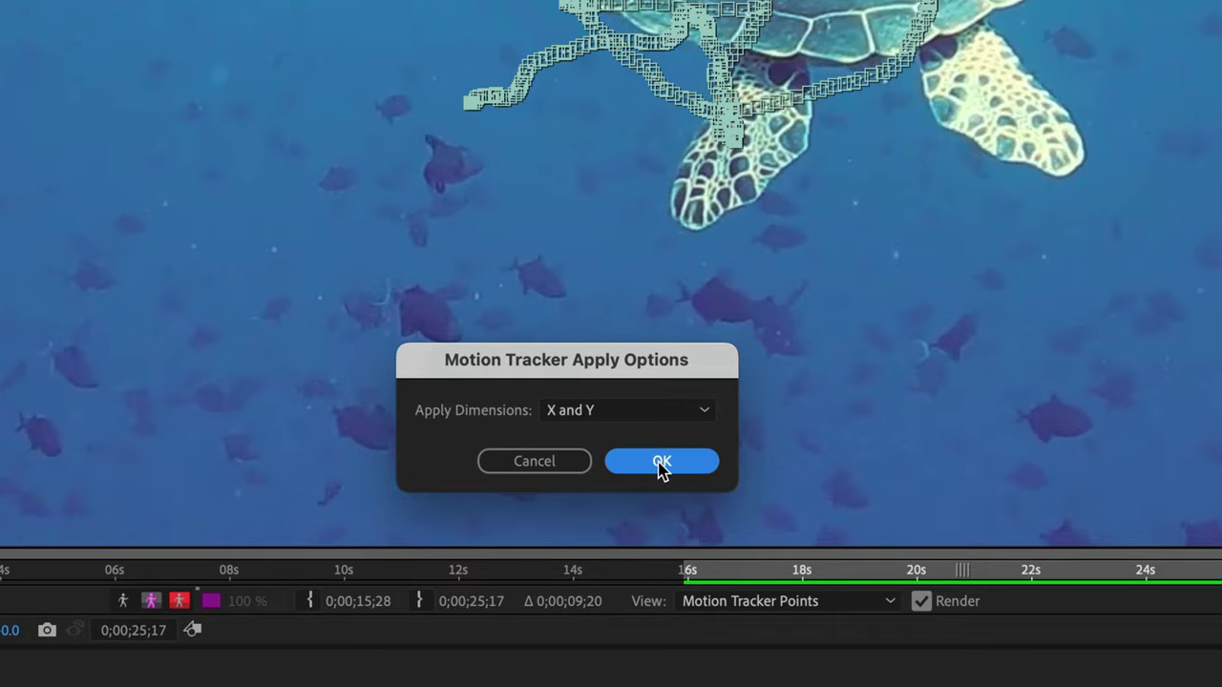
- Apply the track in X and Y and reveal the layer's Transform properties
click(661, 462)
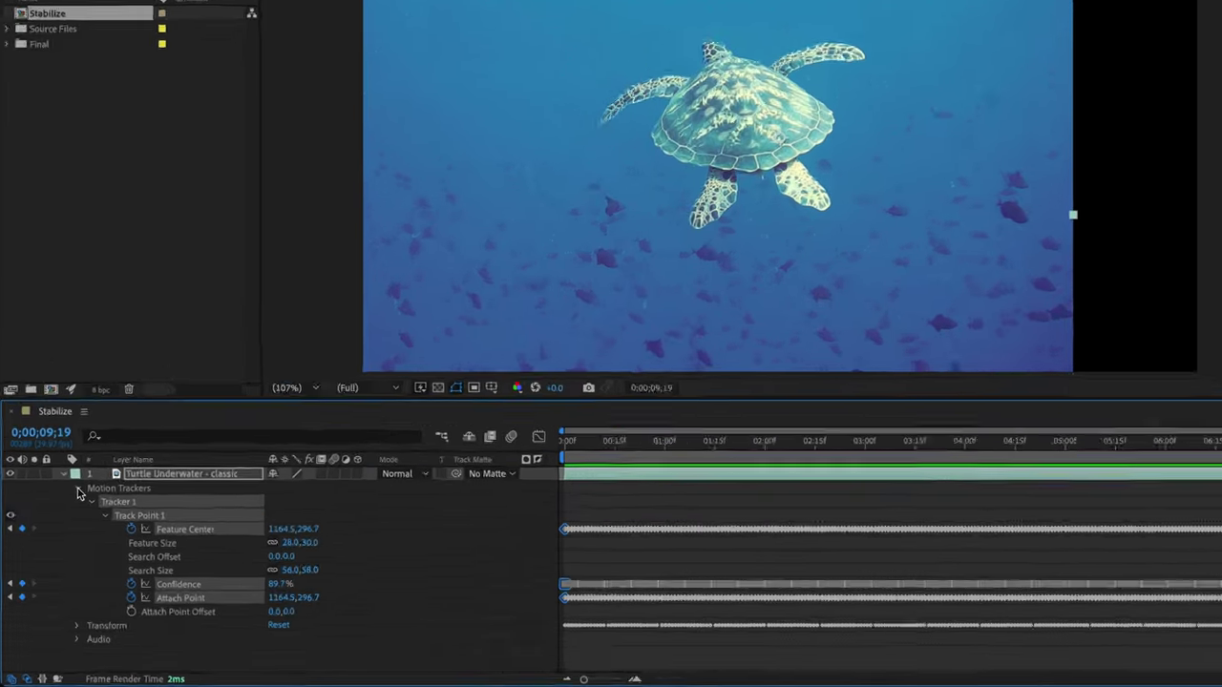
click(61, 532)
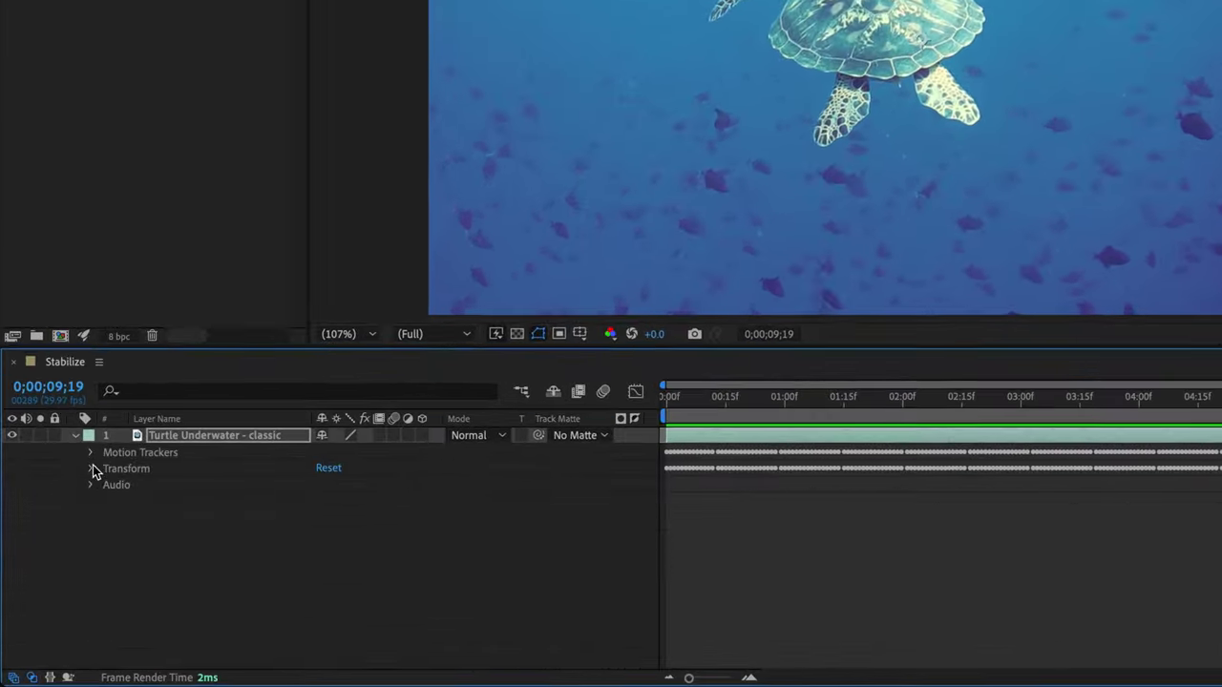
click(90, 468)
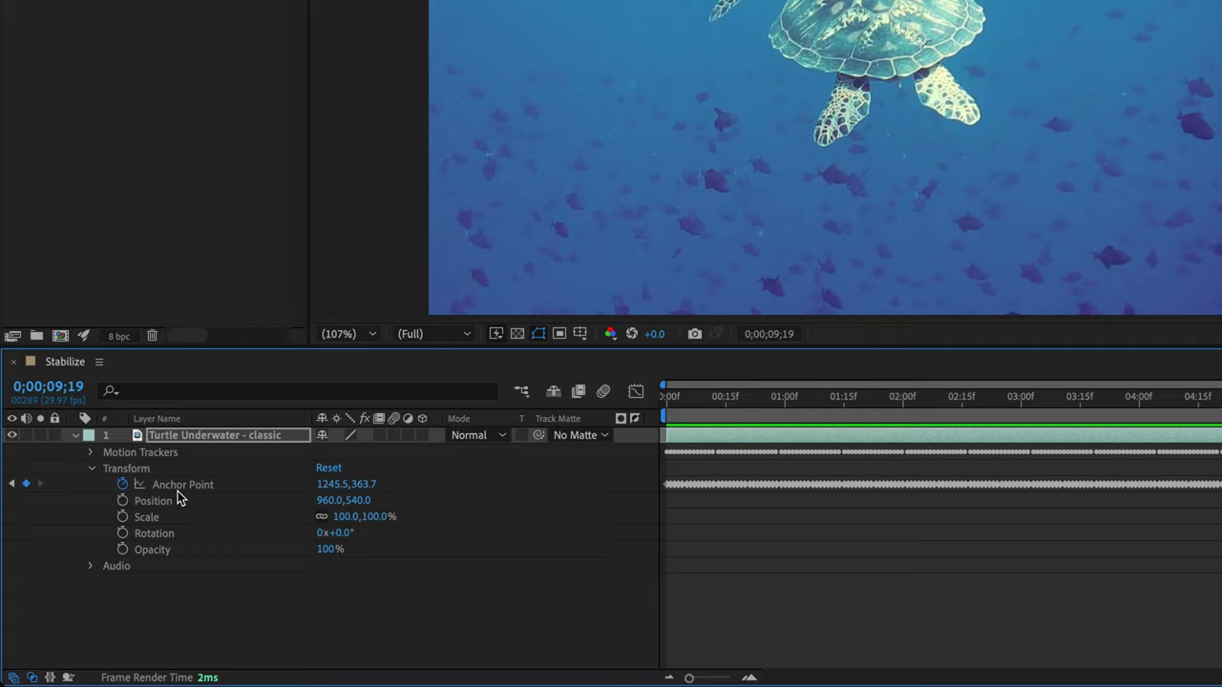
- Preview the stabilized turtle clip from the first frame
click(666, 401)
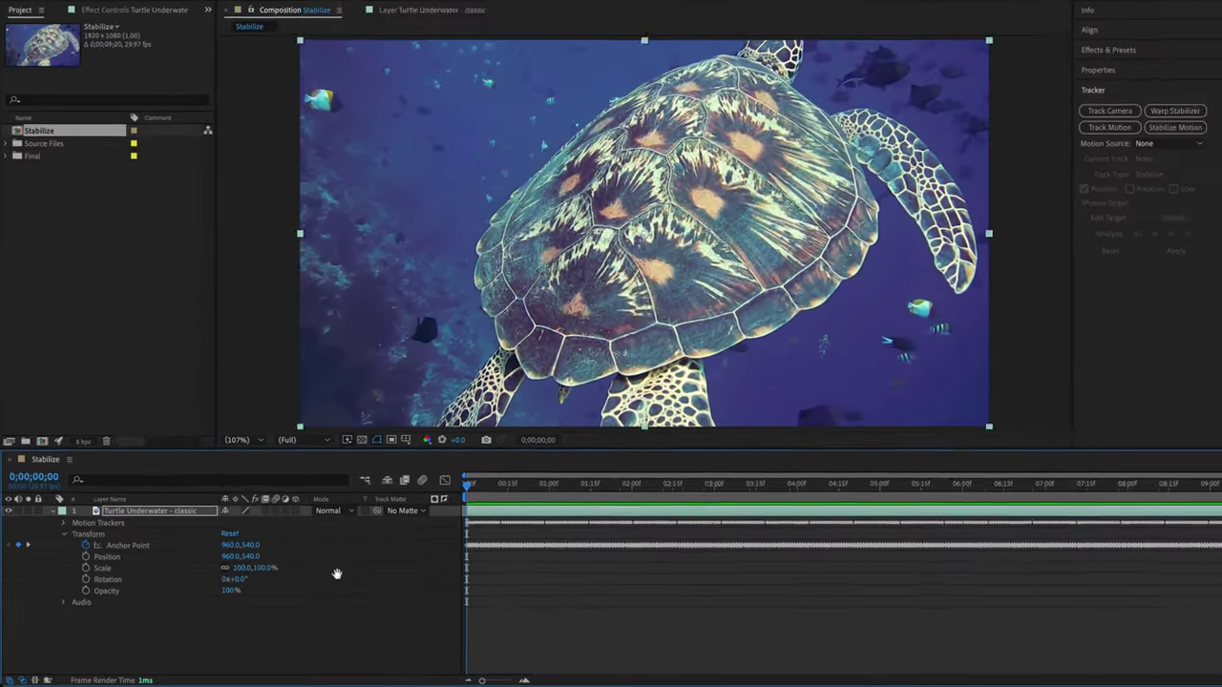
key(space)
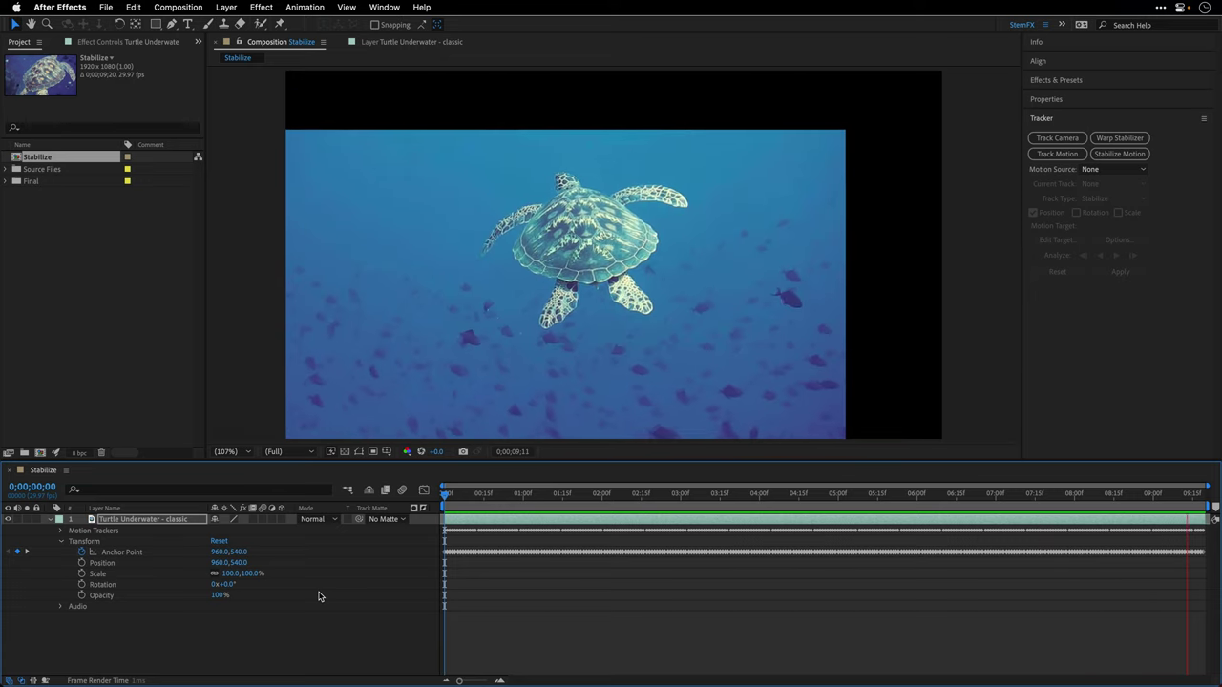
key(space)
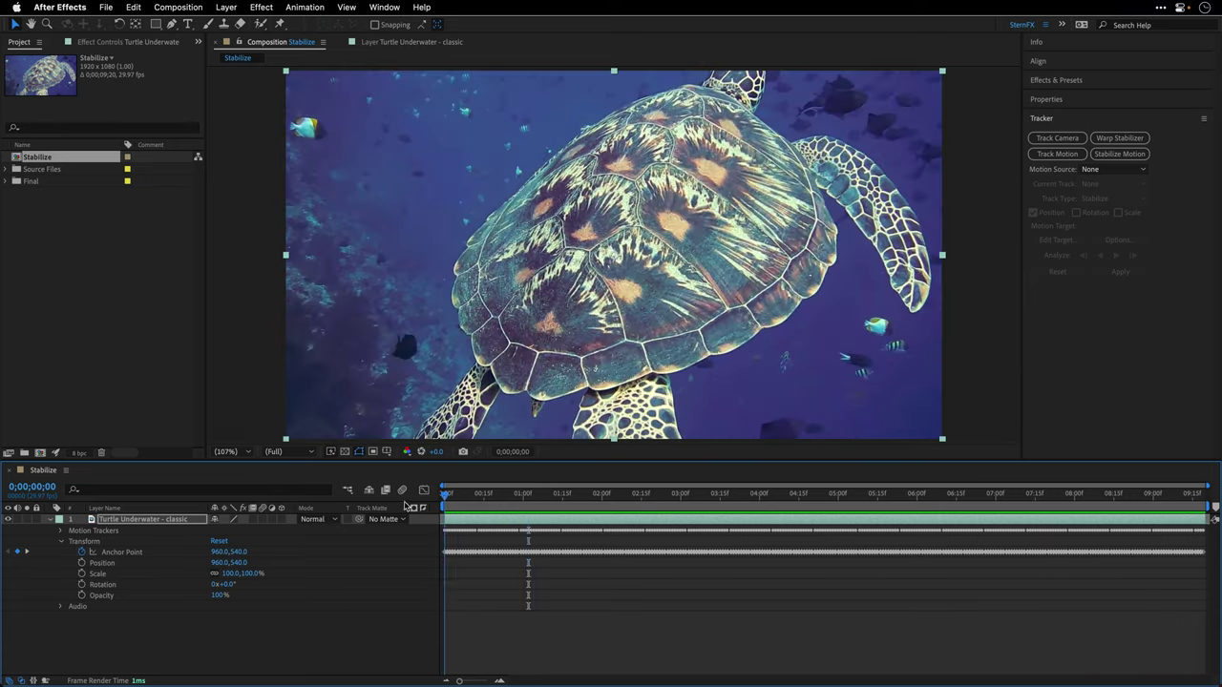
key(space)
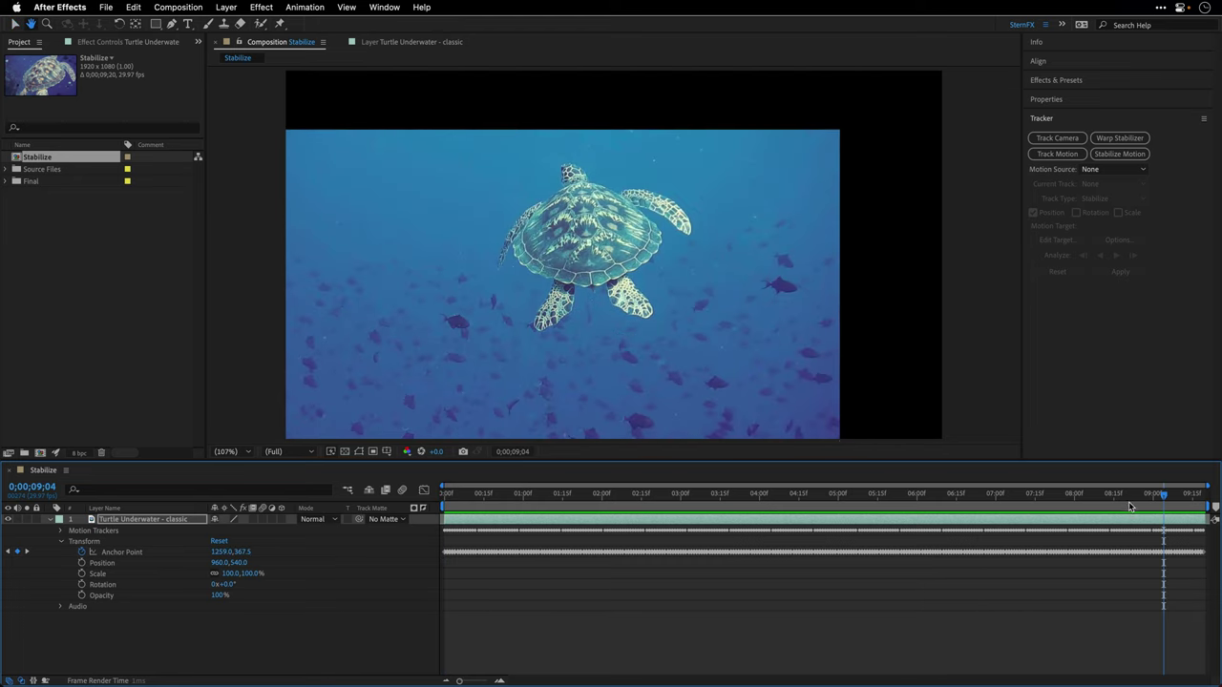
- Scale the layer to 130% and shift it up-right, checking later frames for coverage
drag(234, 572, 275, 572)
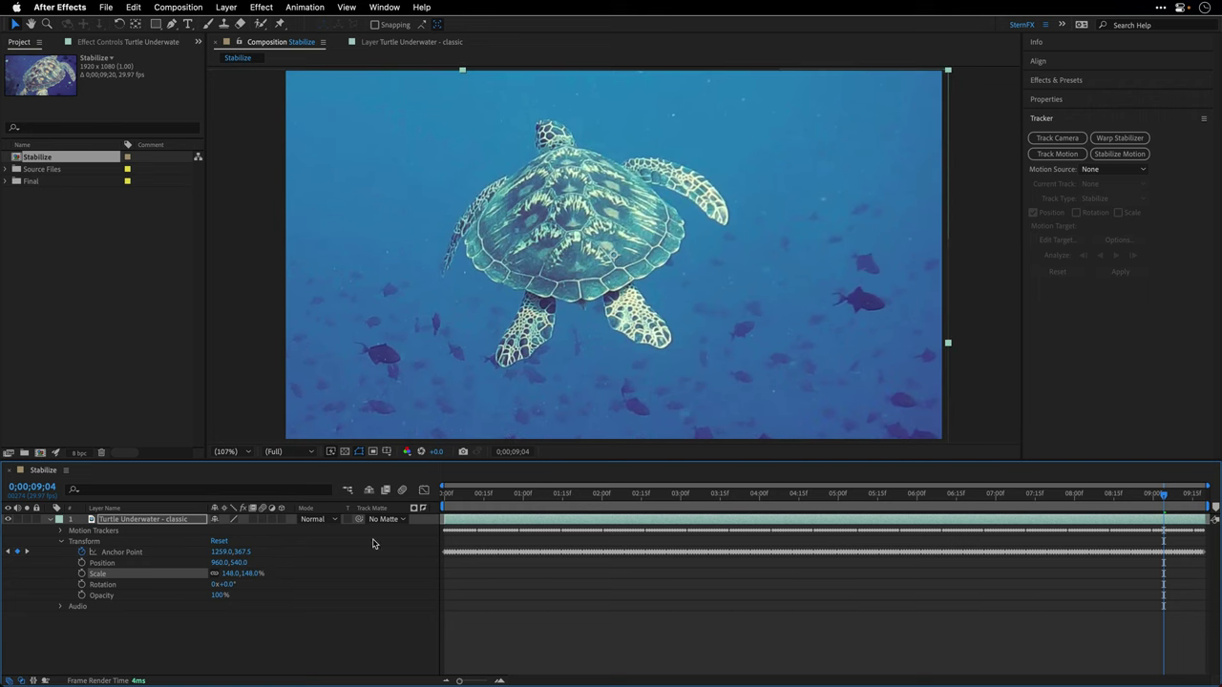
key(Home)
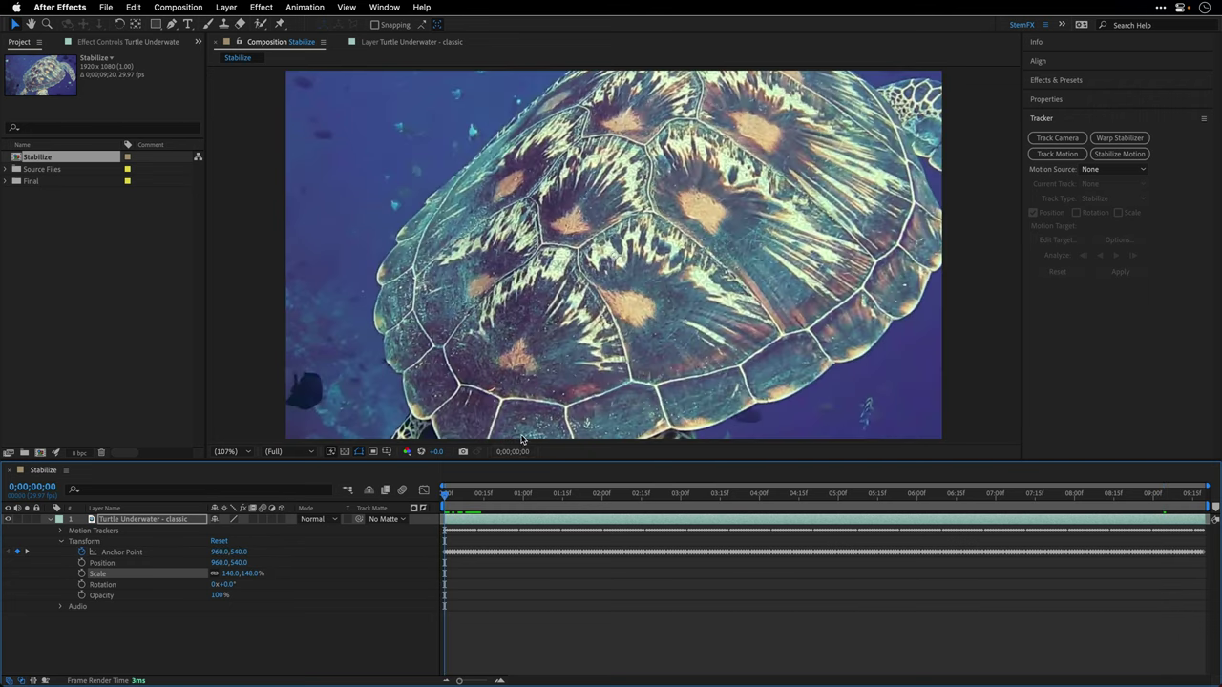
scroll(529, 429, down, 5)
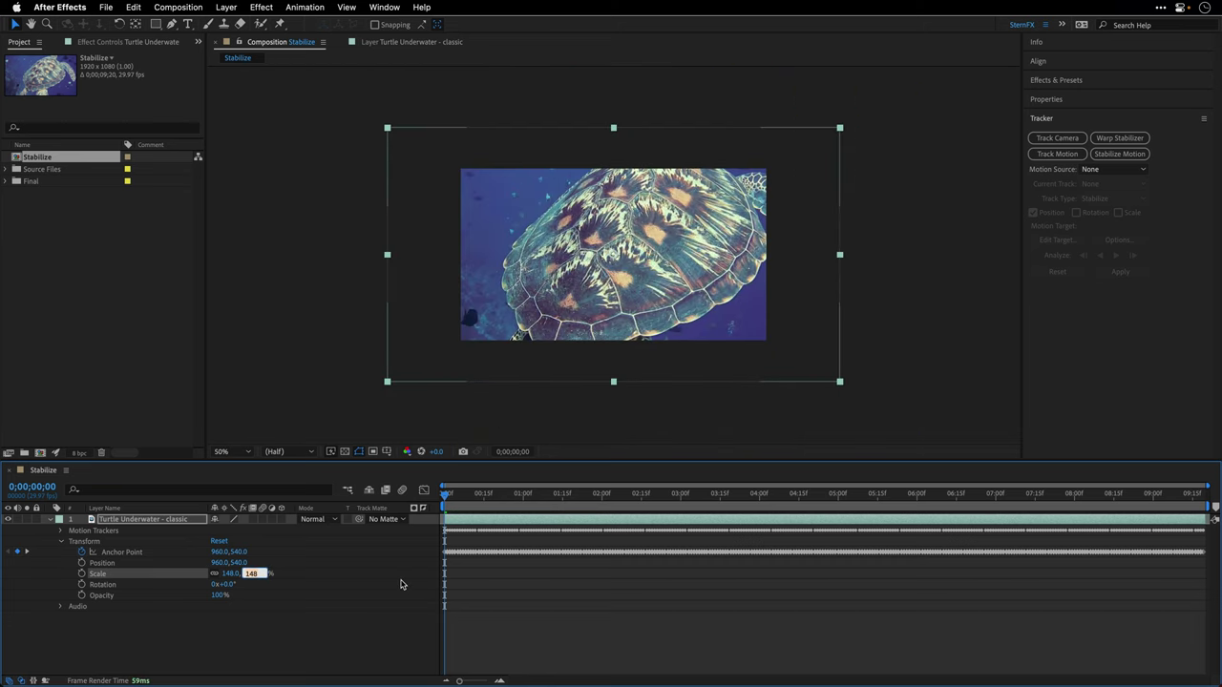
text(130)
key(Return)
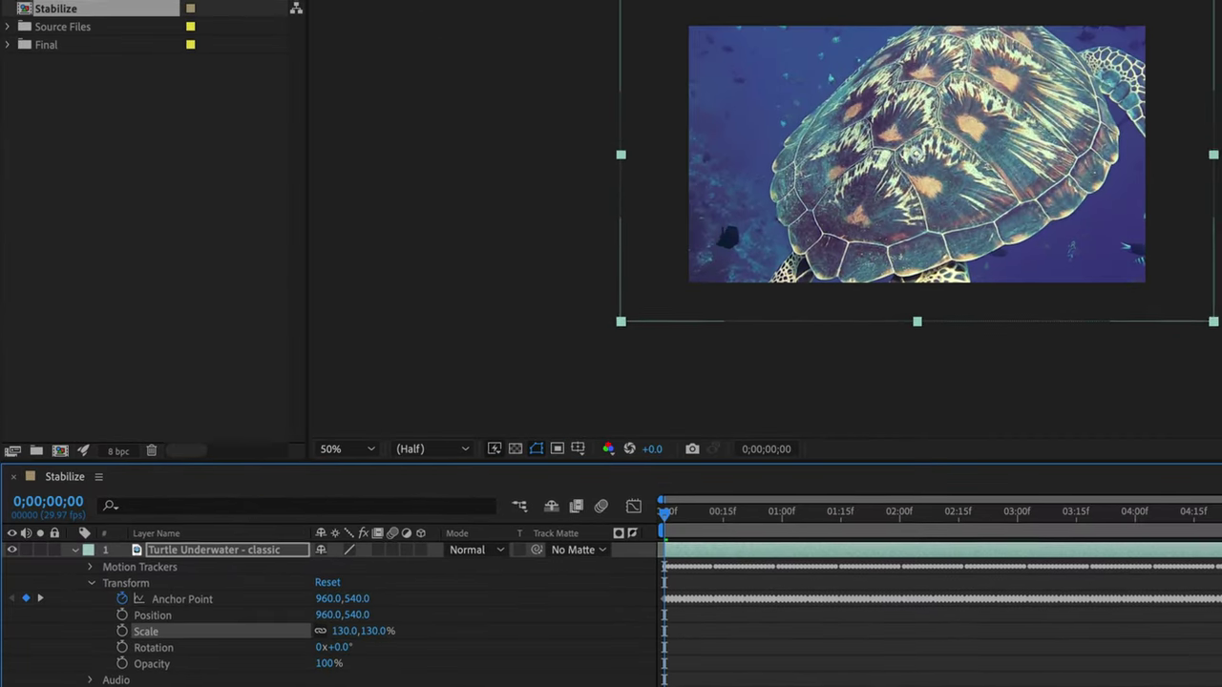
drag(652, 288, 714, 250)
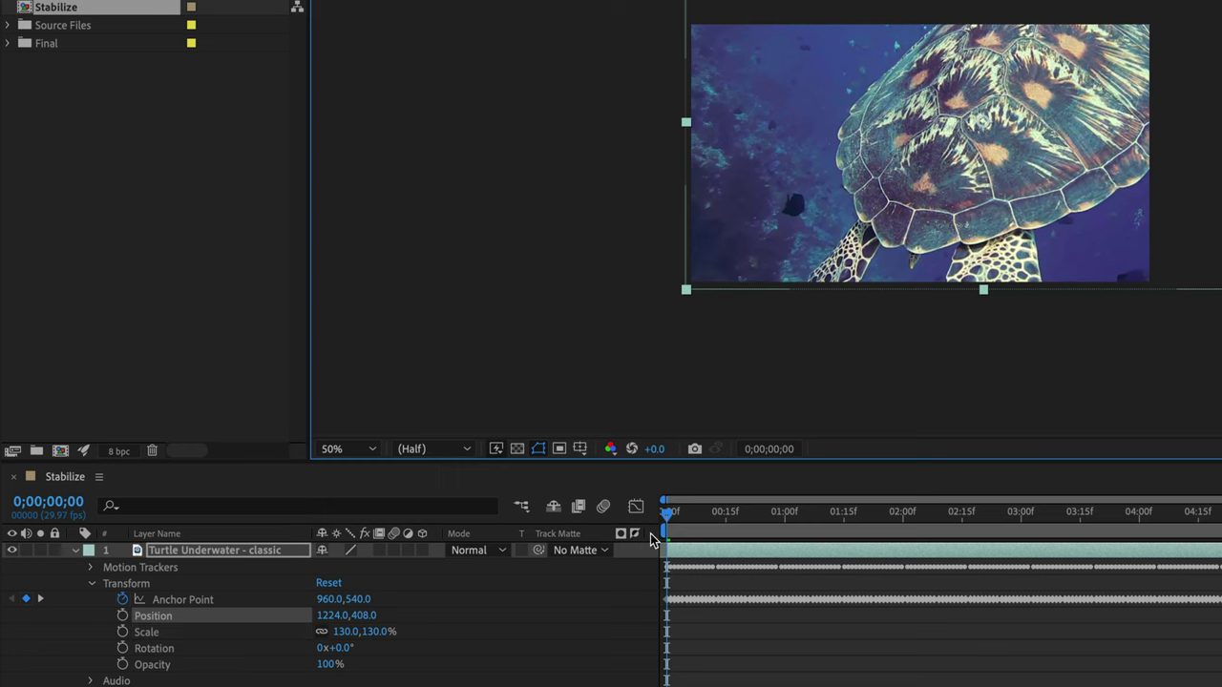
drag(670, 511, 1220, 513)
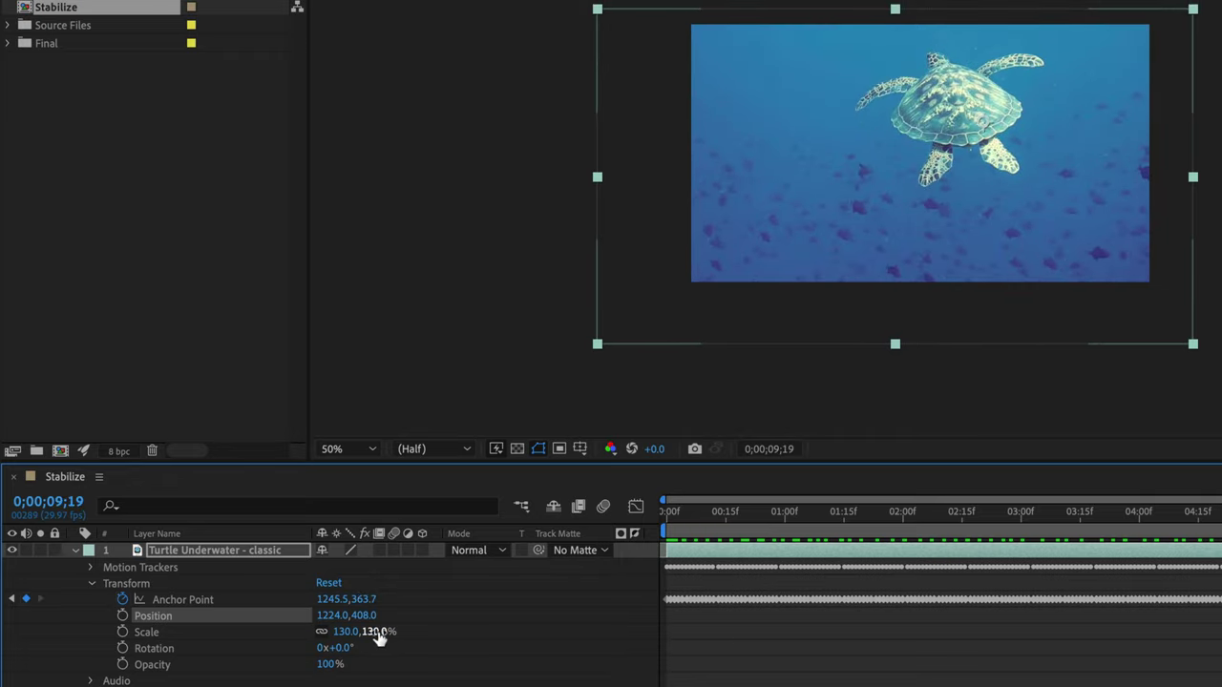
- Reduce the scale to 124% and reposition to 1172,444, rechecking coverage through the clip
drag(379, 632, 374, 633)
drag(681, 518, 648, 524)
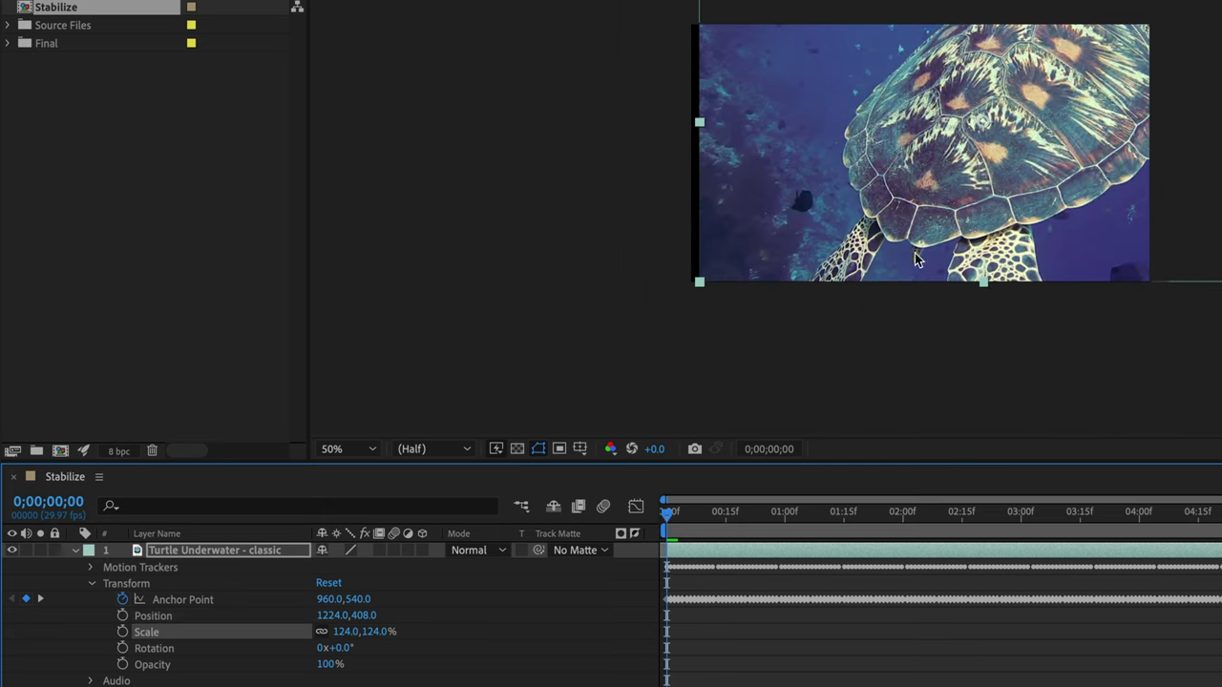
drag(914, 259, 902, 268)
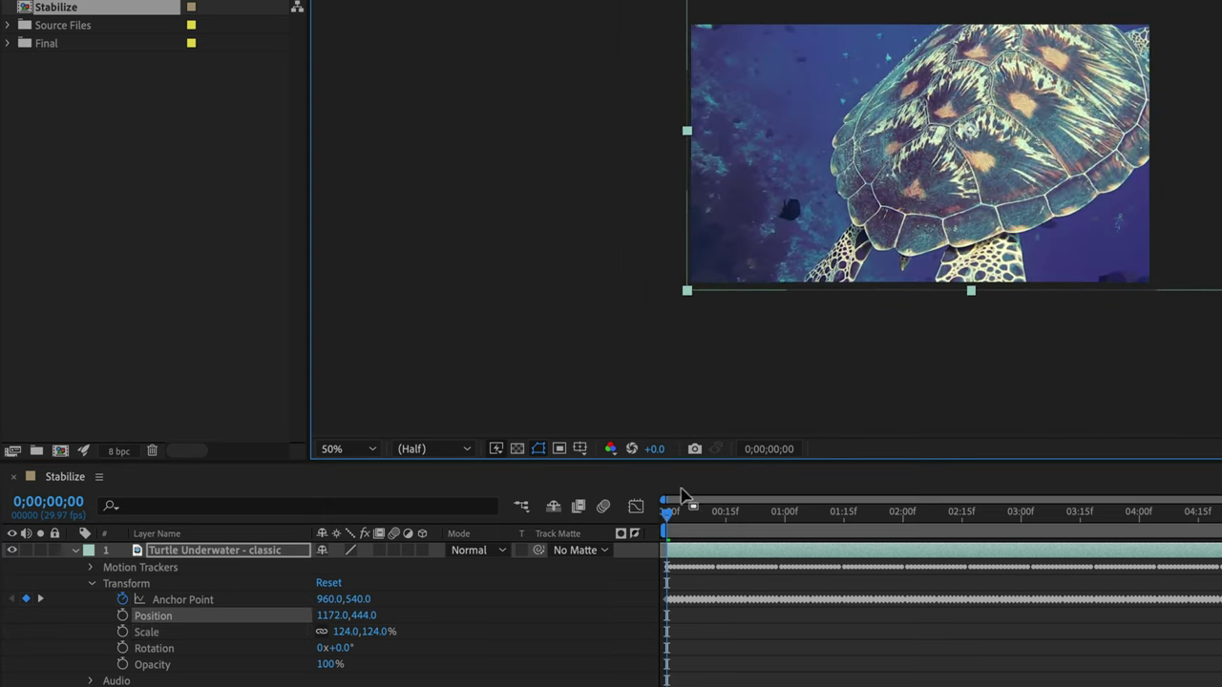
drag(682, 518, 588, 488)
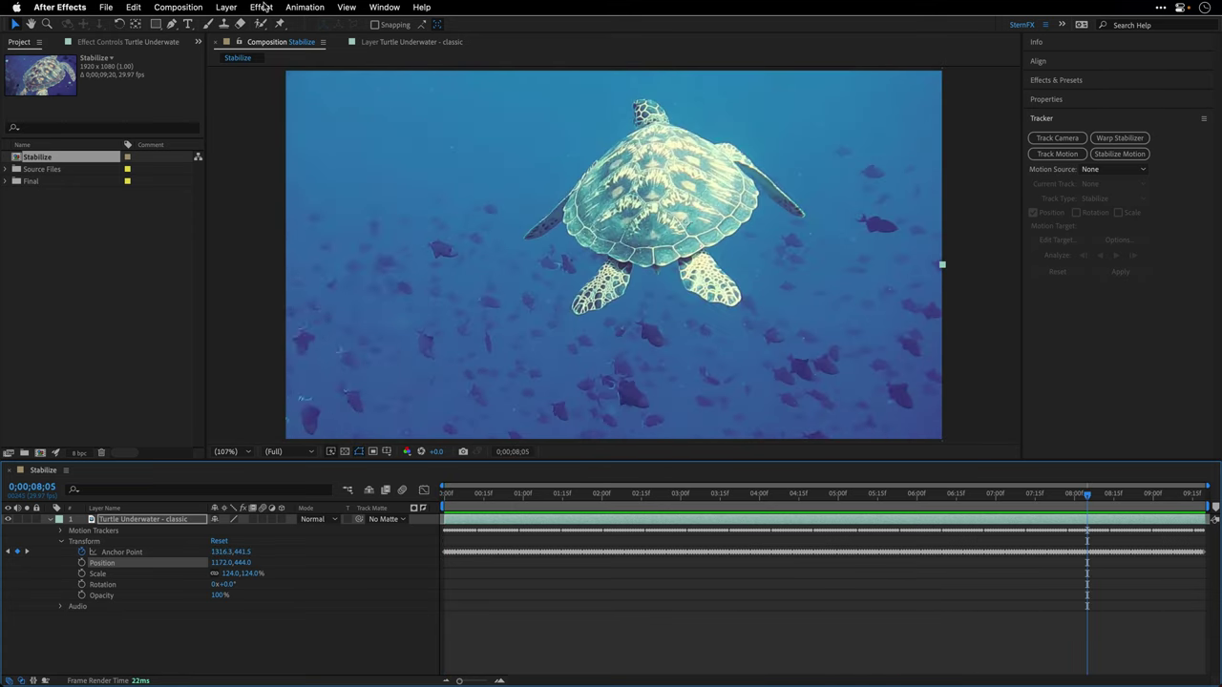
- Apply Blur & Sharpen > Sharpen with Sharpen Amount 50, then view an earlier close-up frame
click(261, 8)
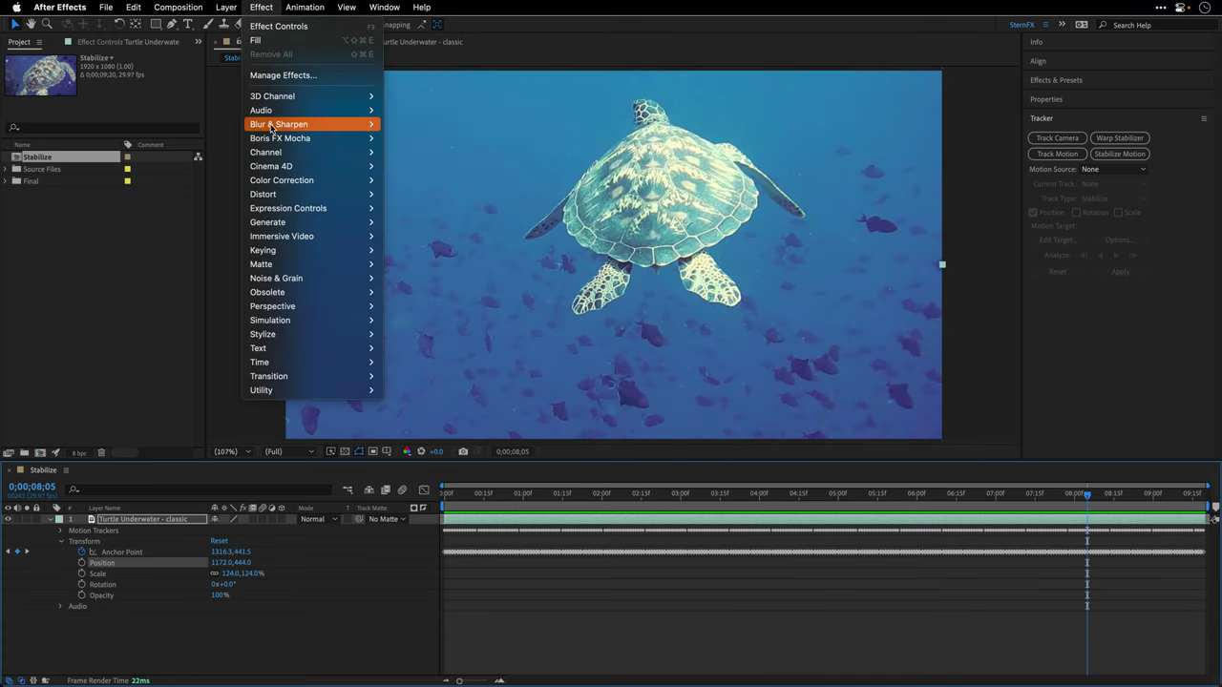
mouse_move(275, 125)
click(411, 307)
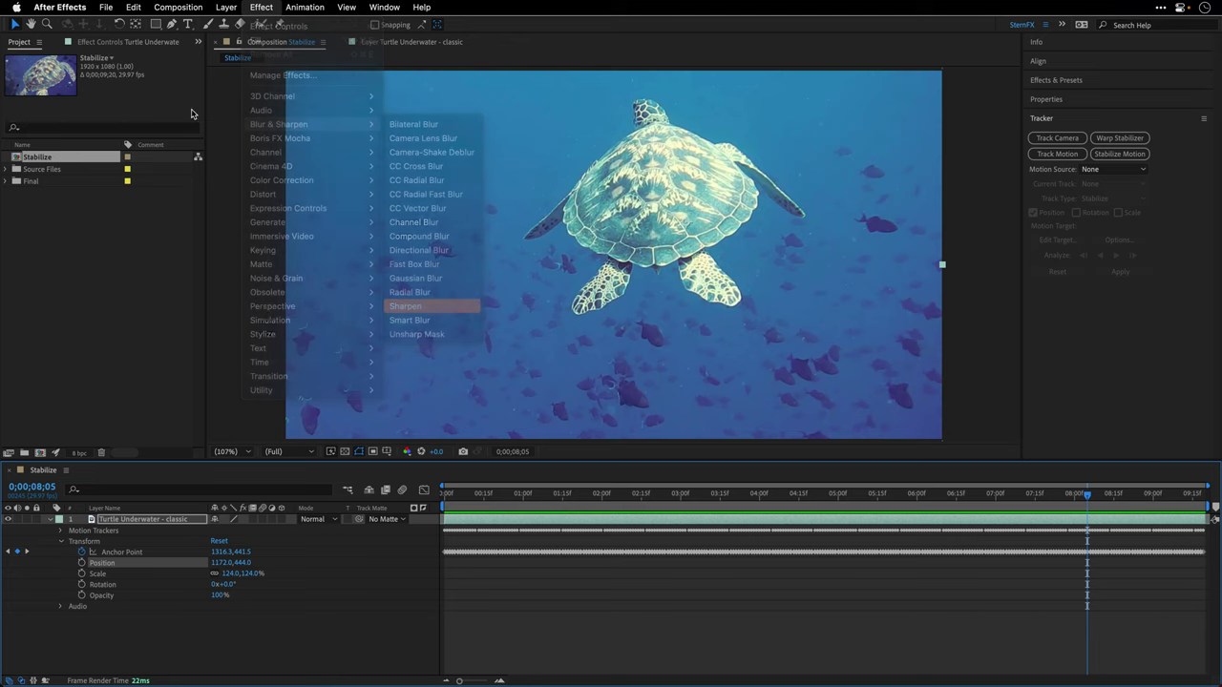
click(116, 80)
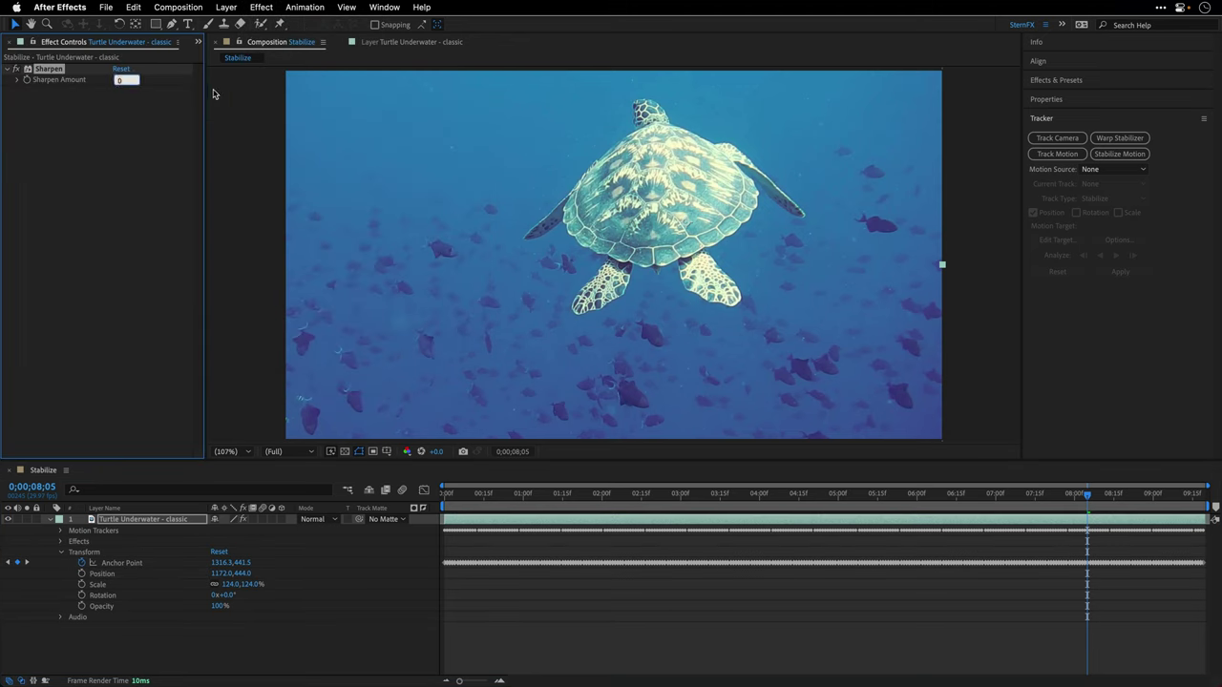
text(50)
key(Return)
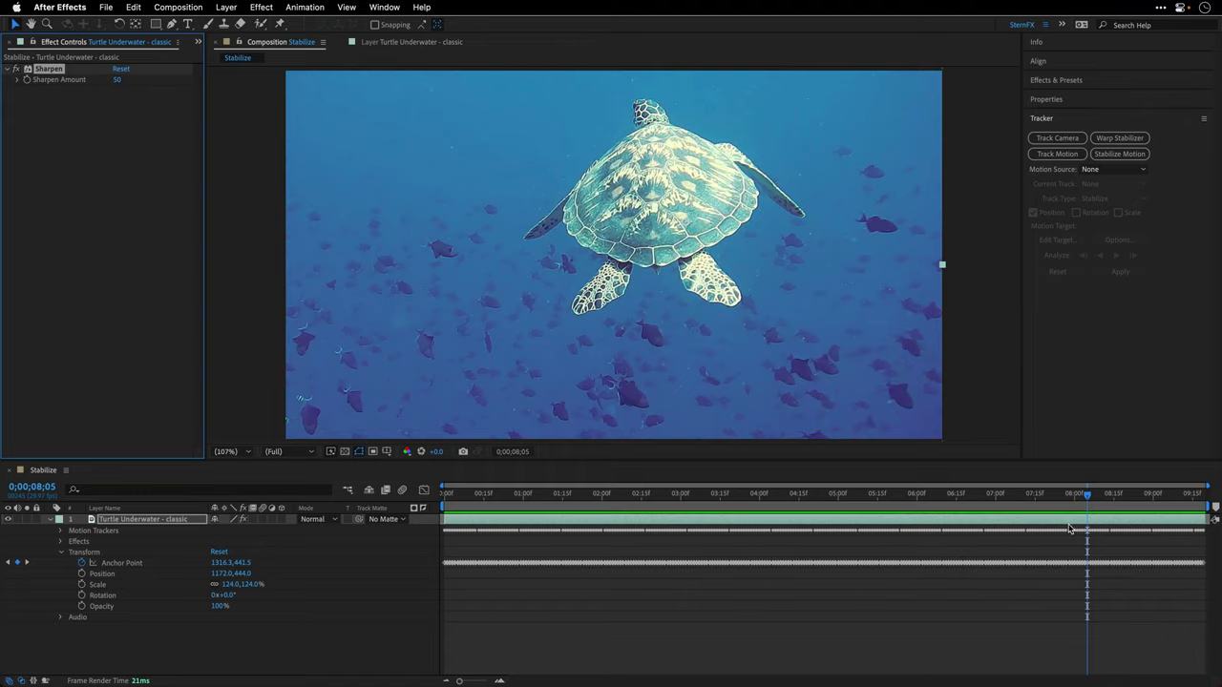
drag(1084, 497, 375, 521)
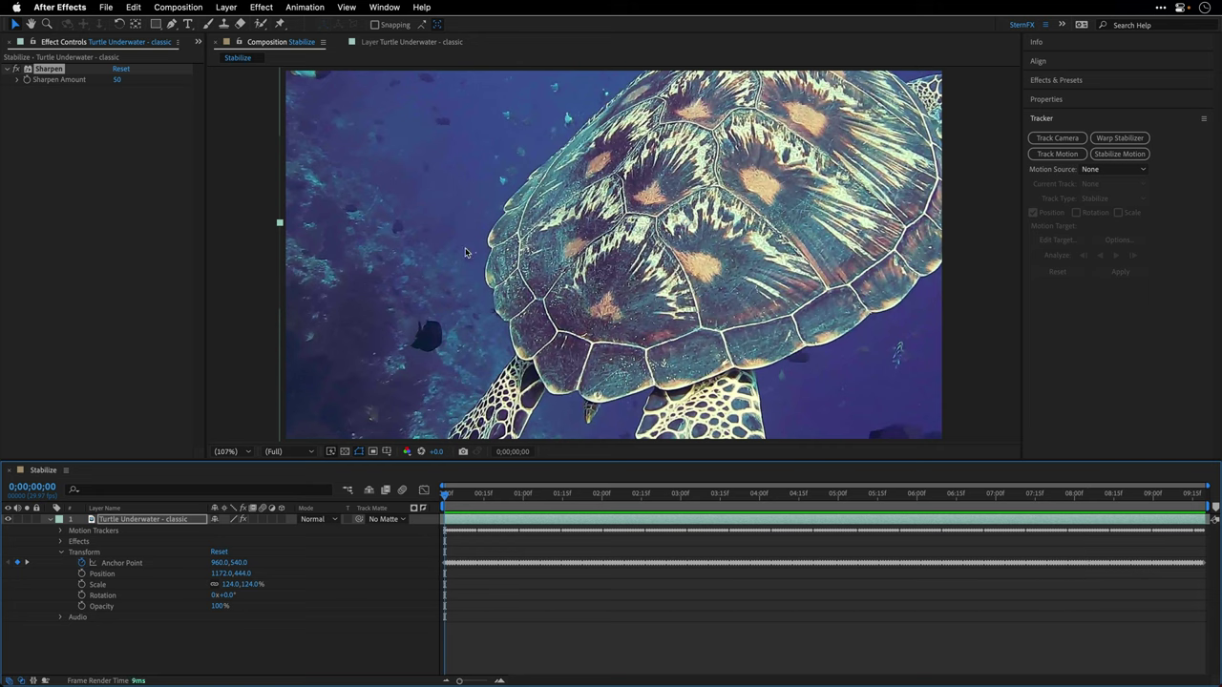
- Duplicate the classic layer and rename the copy 'Turtle Underwater - mocha'
click(61, 554)
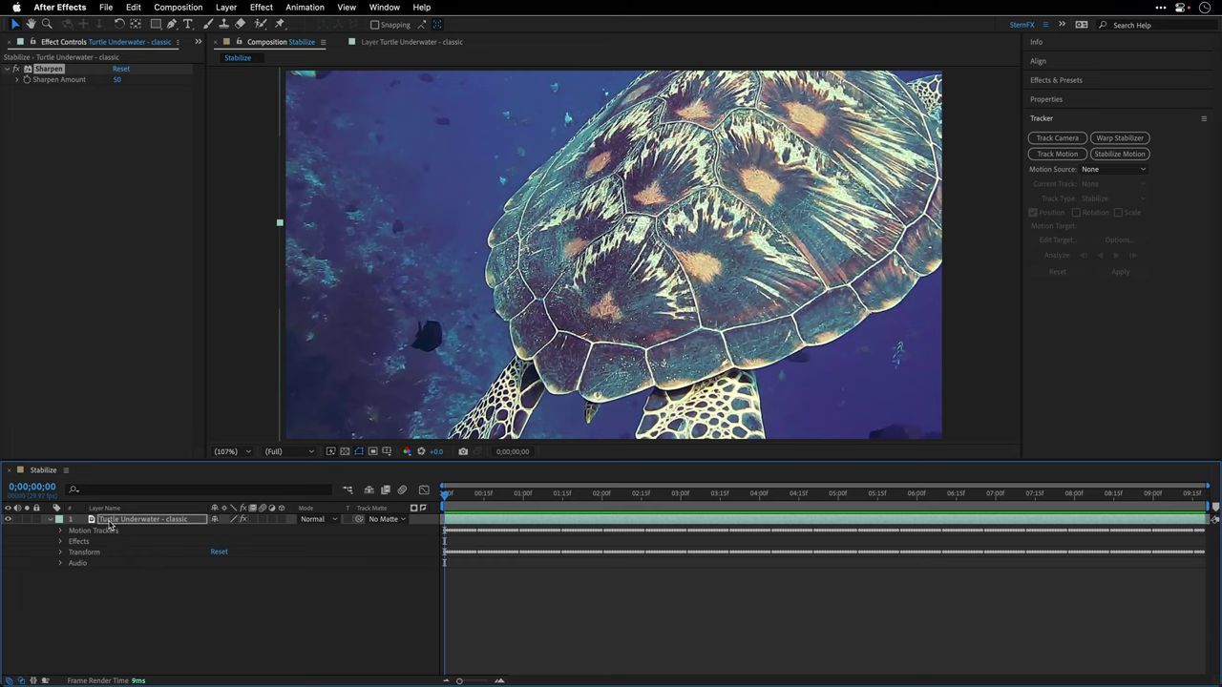
click(111, 520)
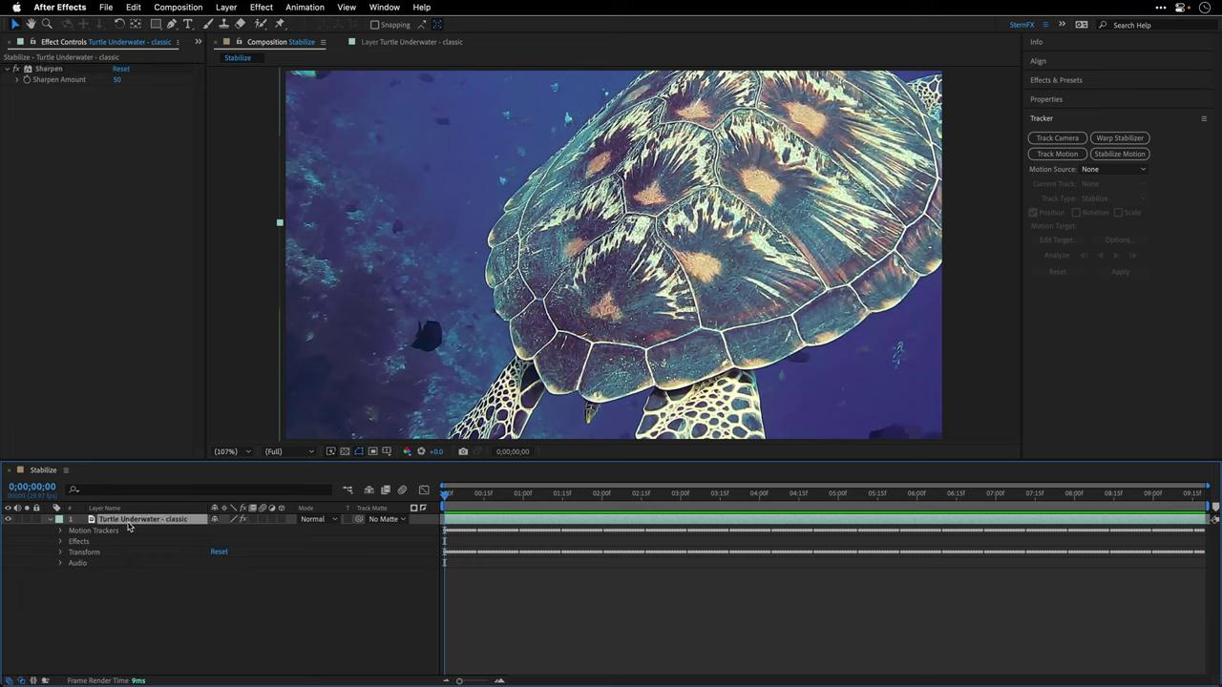
key(super+d)
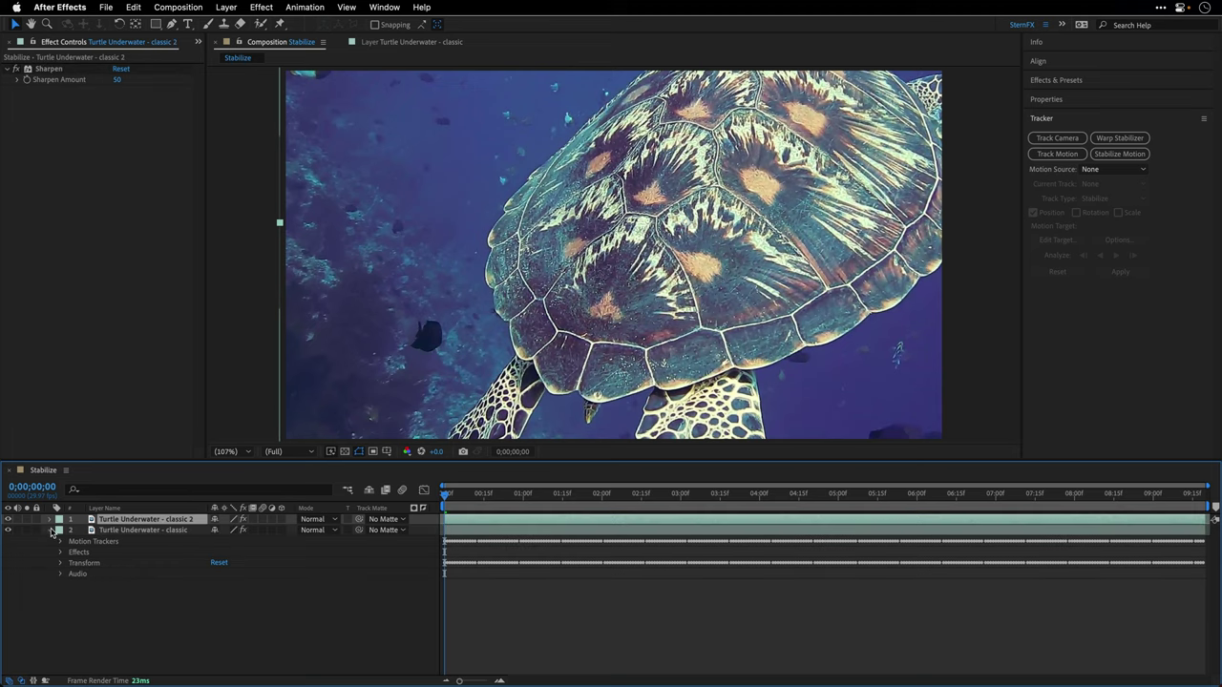
click(51, 520)
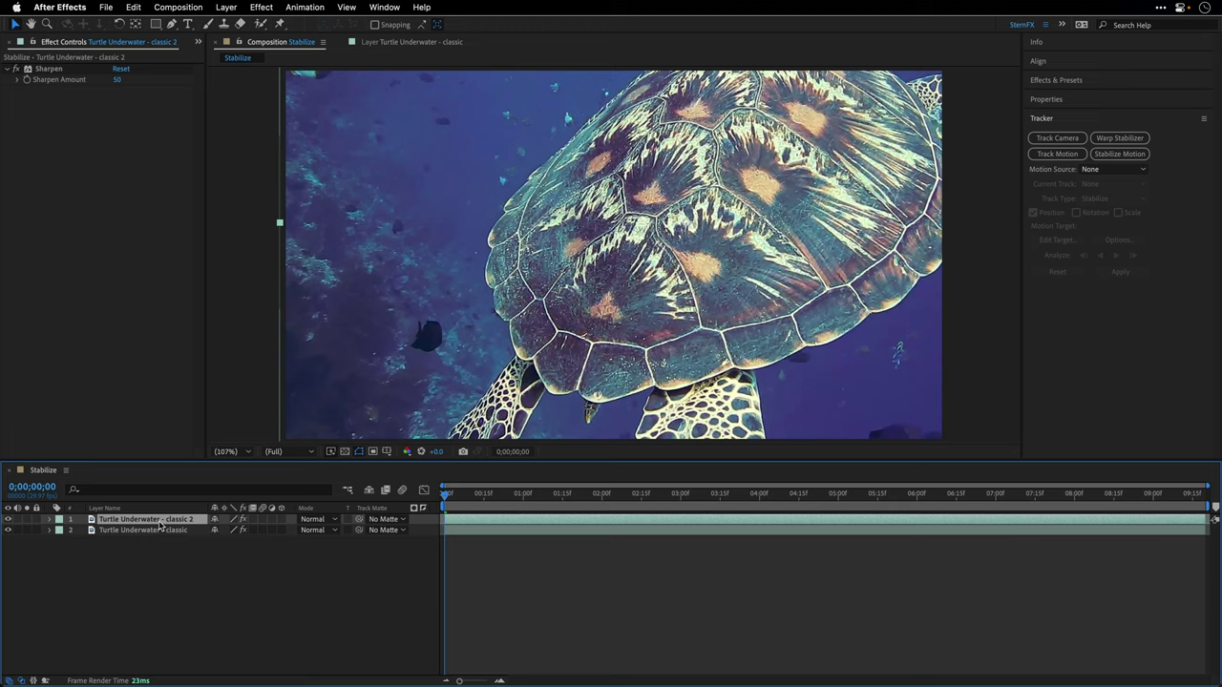
key(Return)
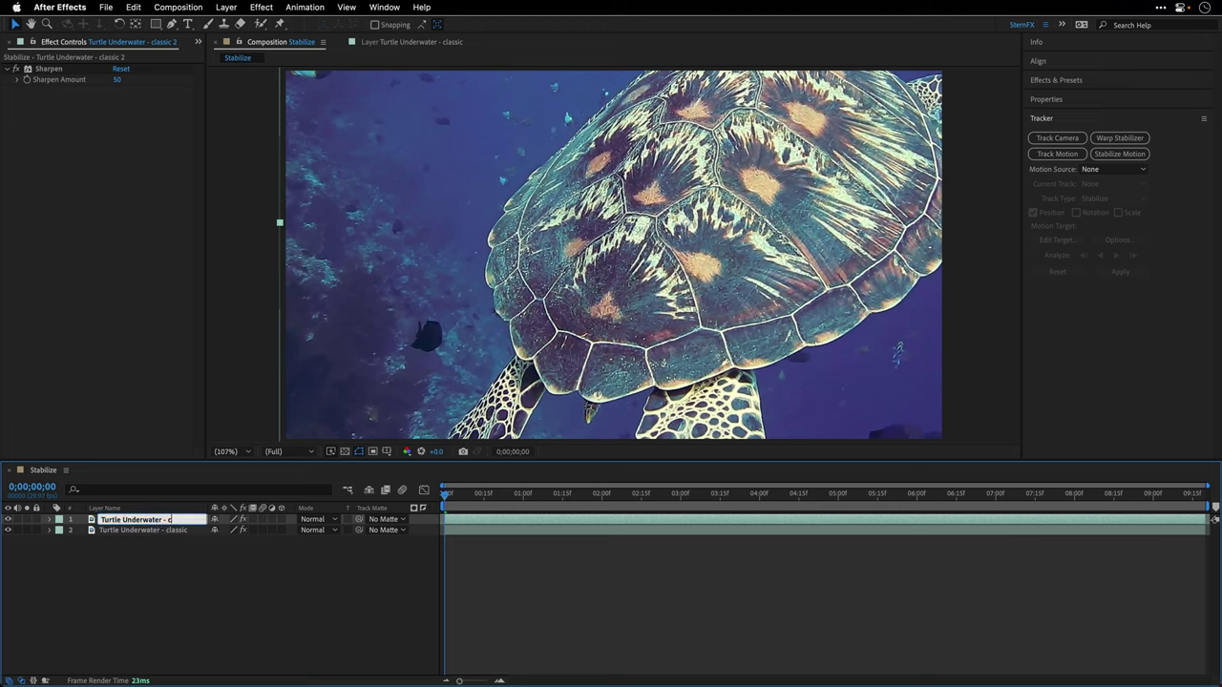
key(Return)
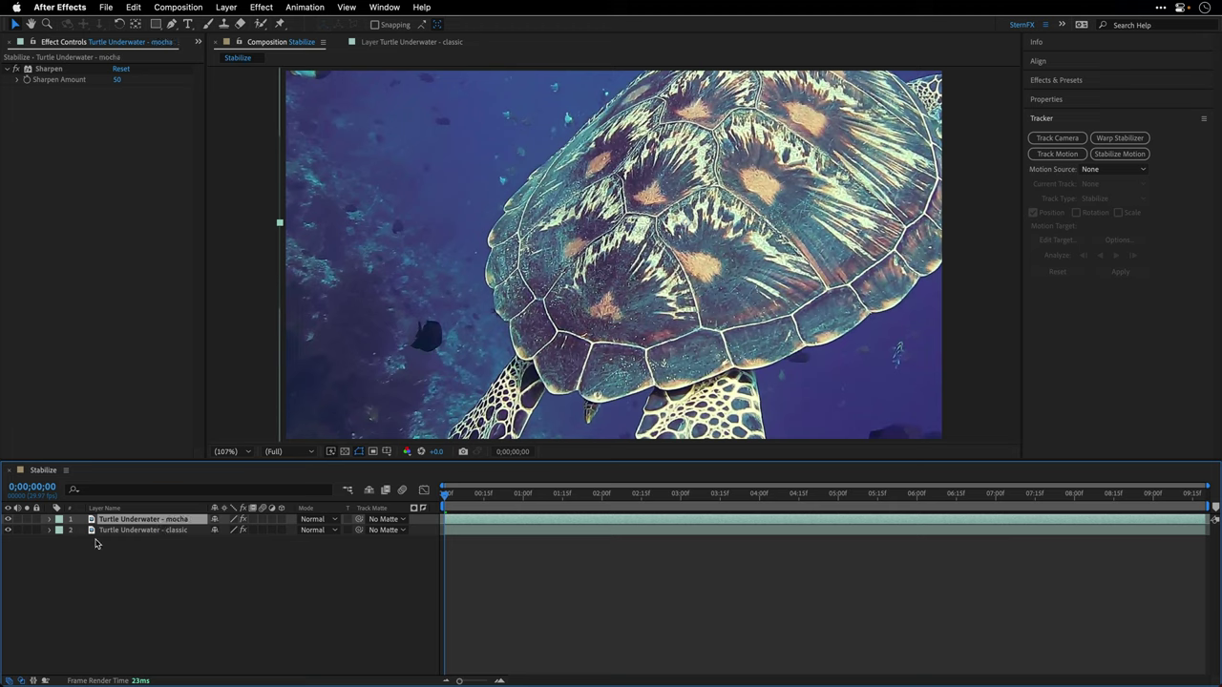
- Hide the original classic layer and delete Tracker 1 from the mocha copy
click(8, 531)
click(49, 521)
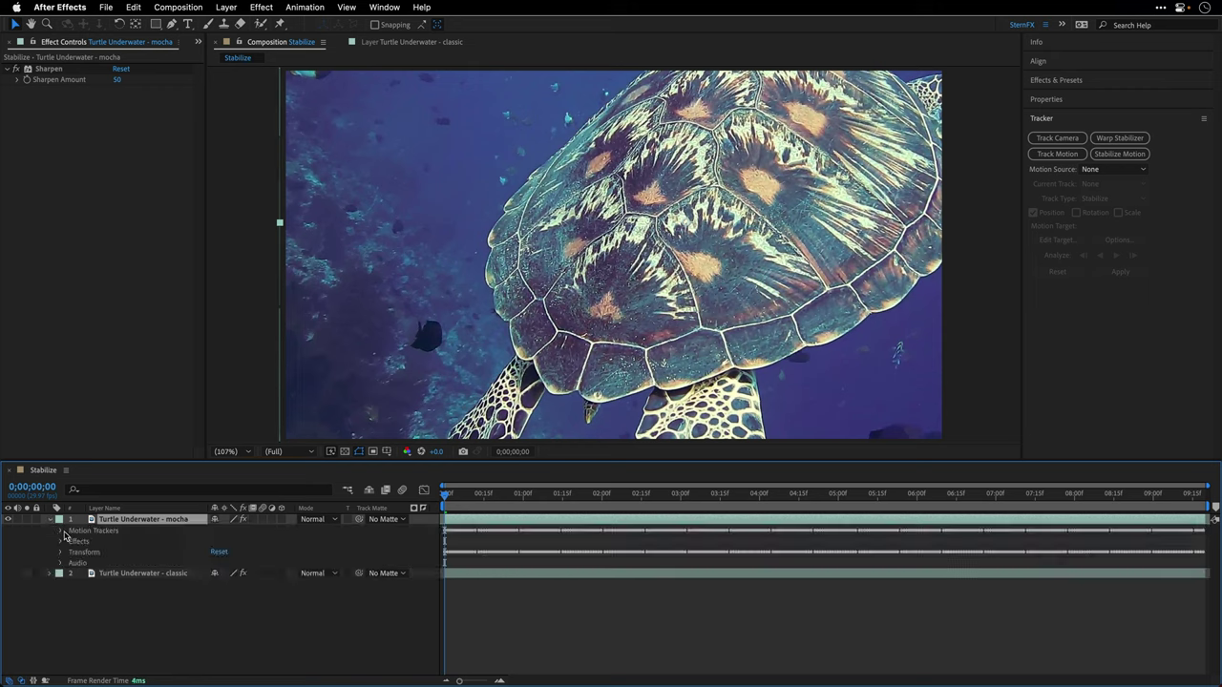
click(61, 531)
click(93, 542)
key(Delete)
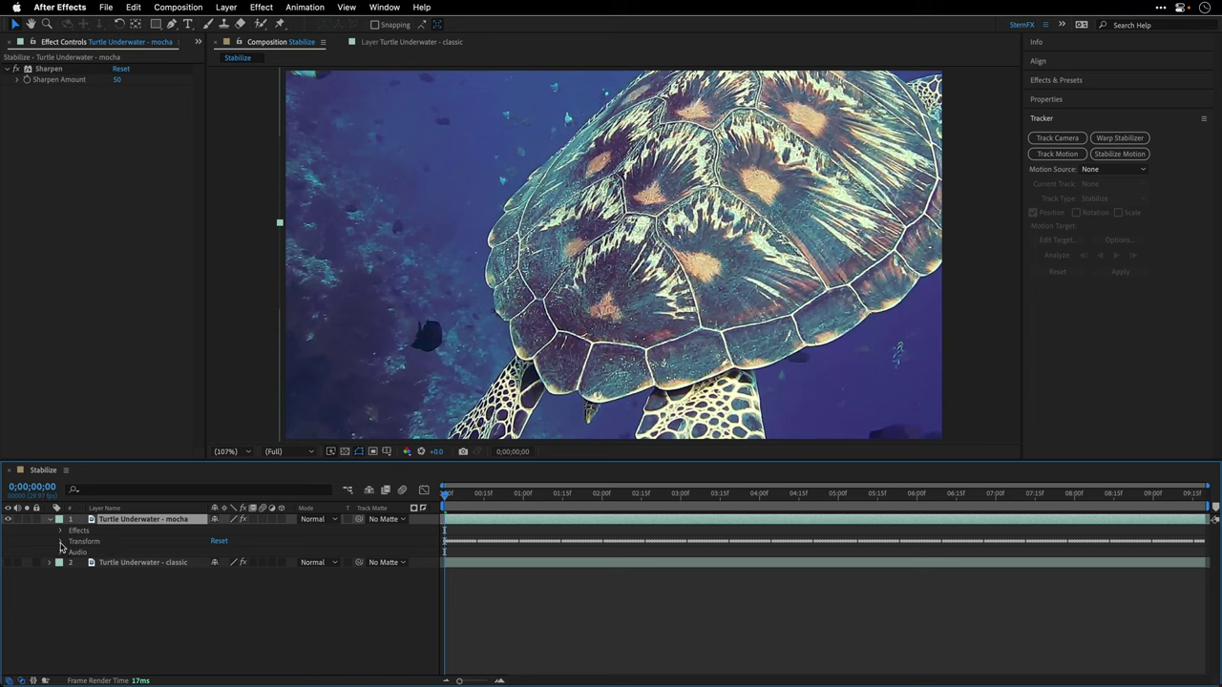
- Reset the mocha layer's Transform to defaults and delete its Sharpen effect
click(61, 541)
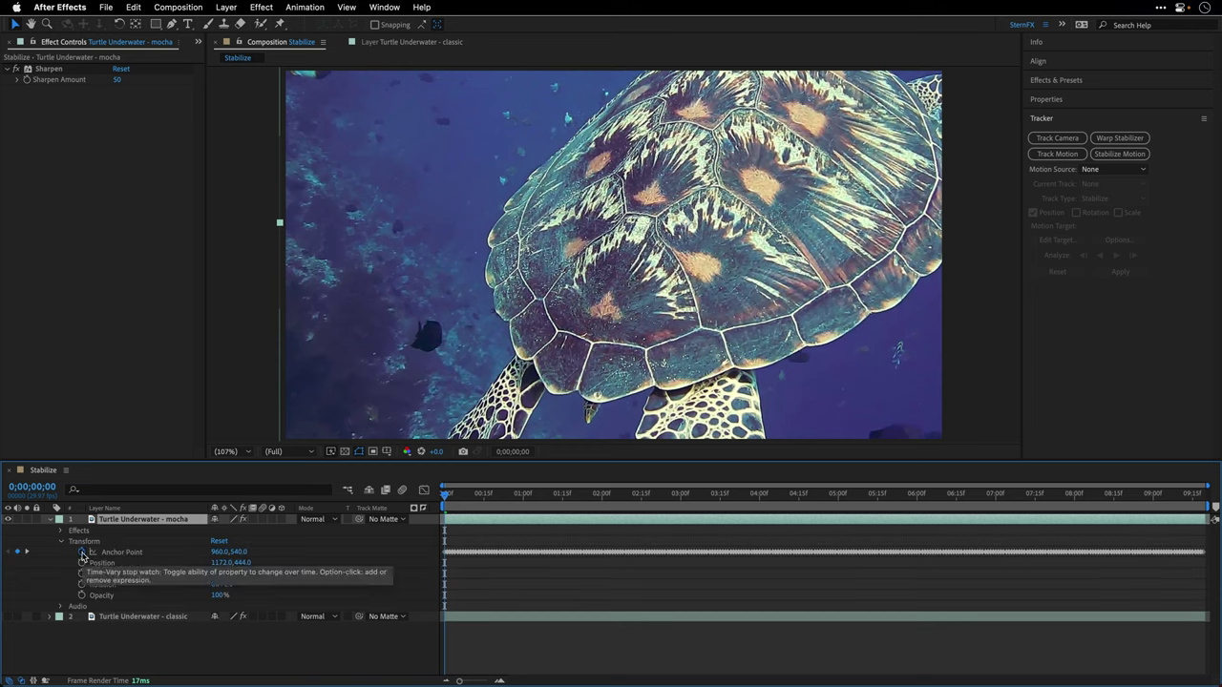
click(82, 553)
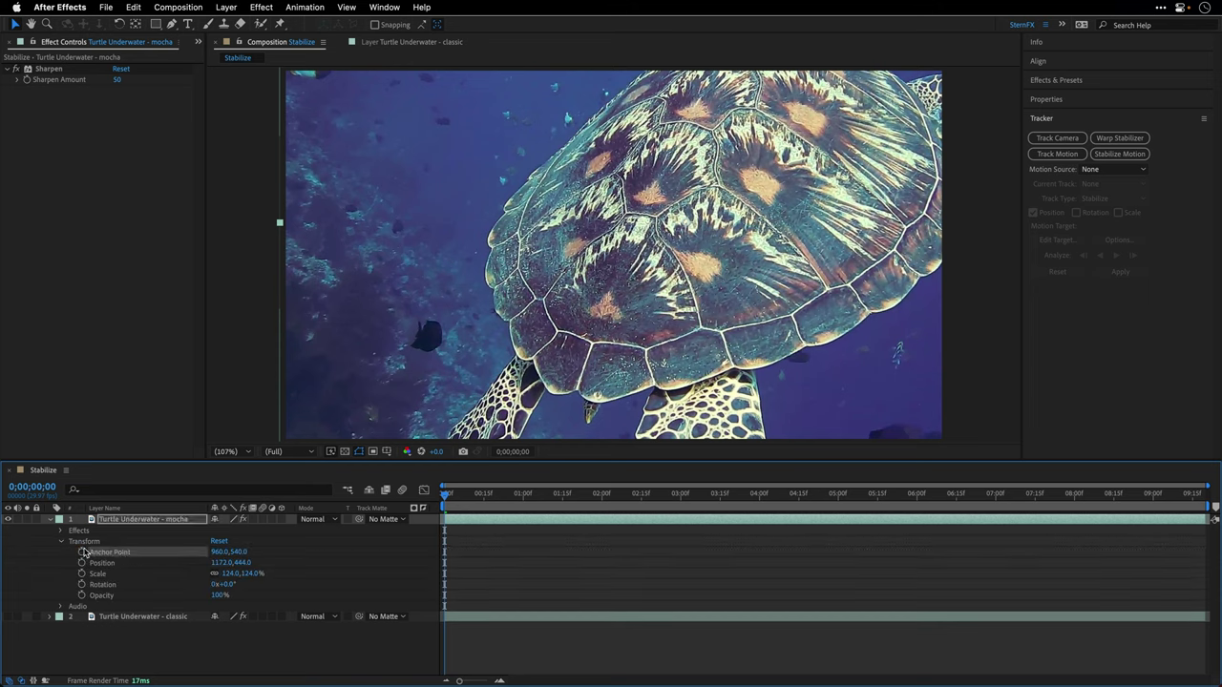
click(219, 540)
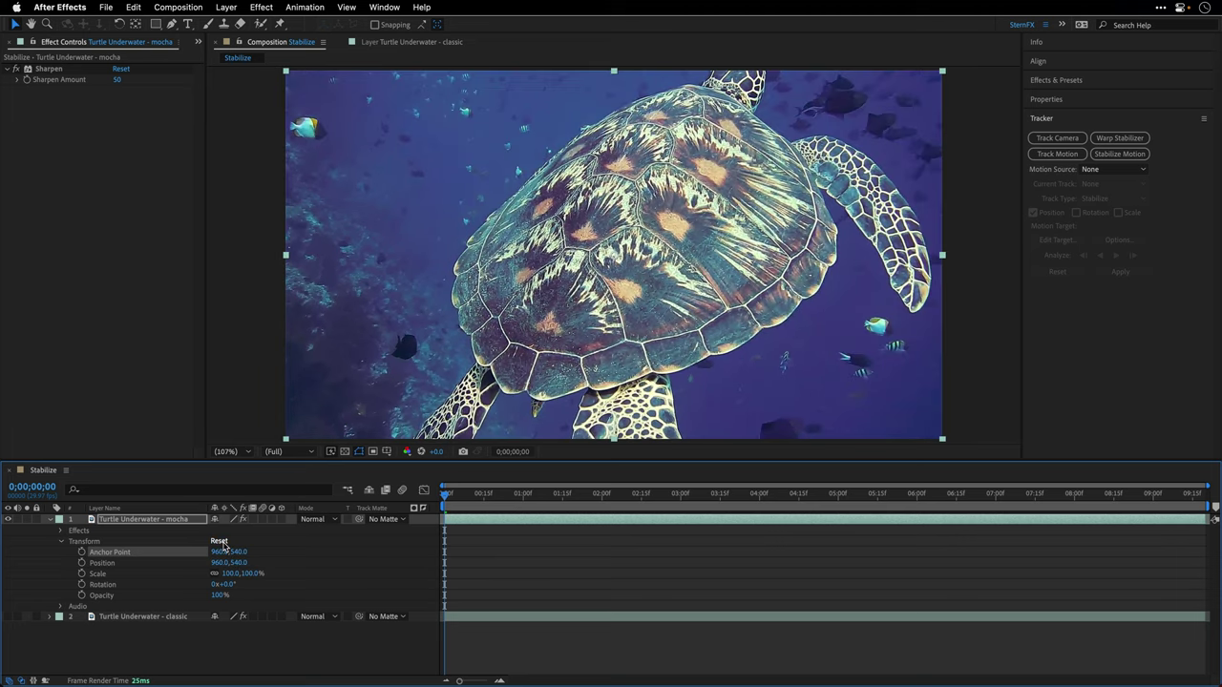
click(61, 541)
click(61, 530)
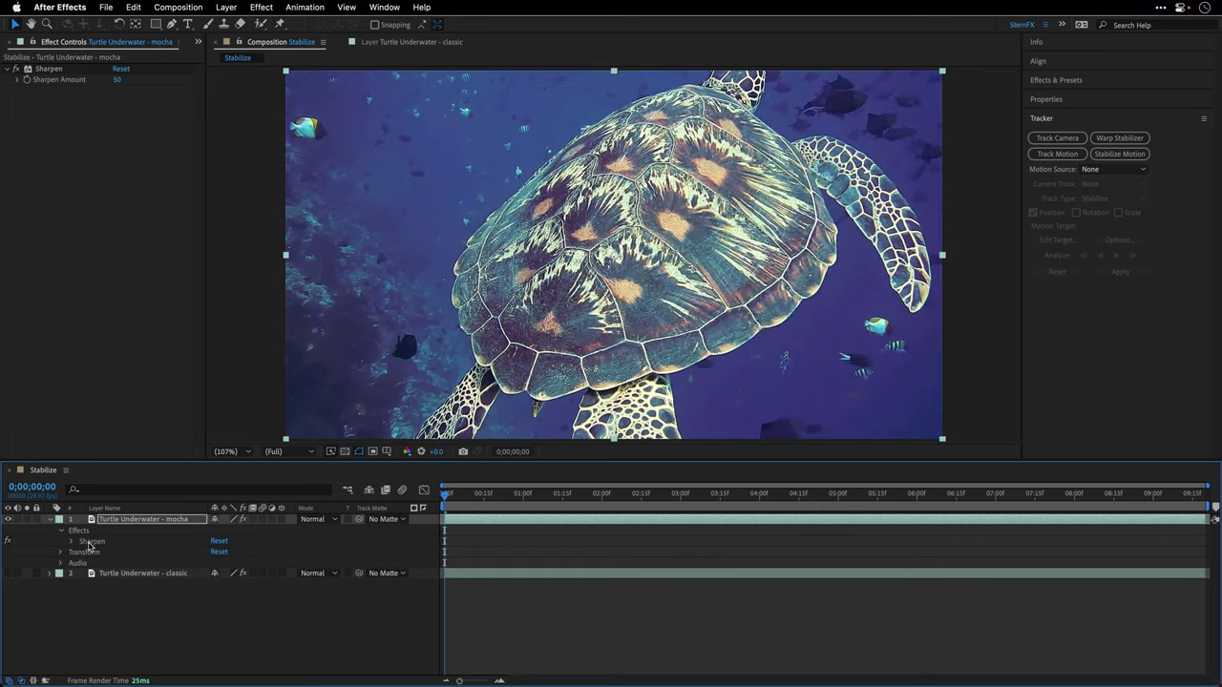
click(89, 543)
key(Delete)
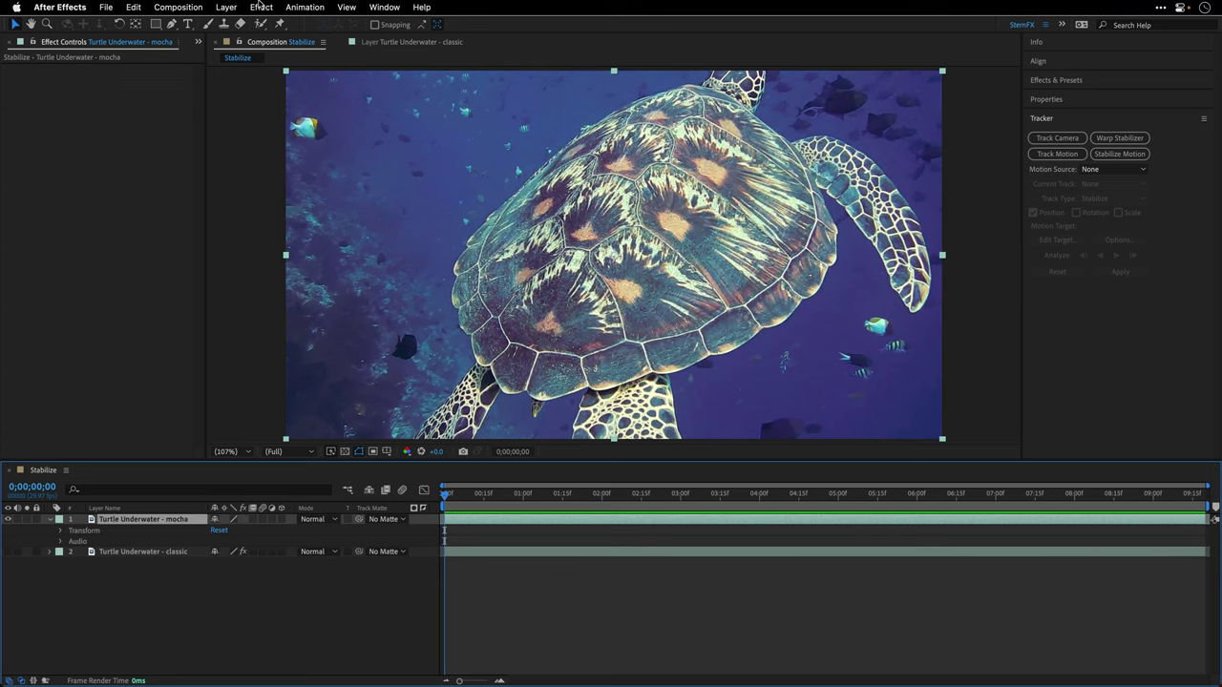
click(261, 7)
- Apply Boris FX Mocha > Mocha AE to the mocha layer and launch the Mocha window
mouse_move(262, 139)
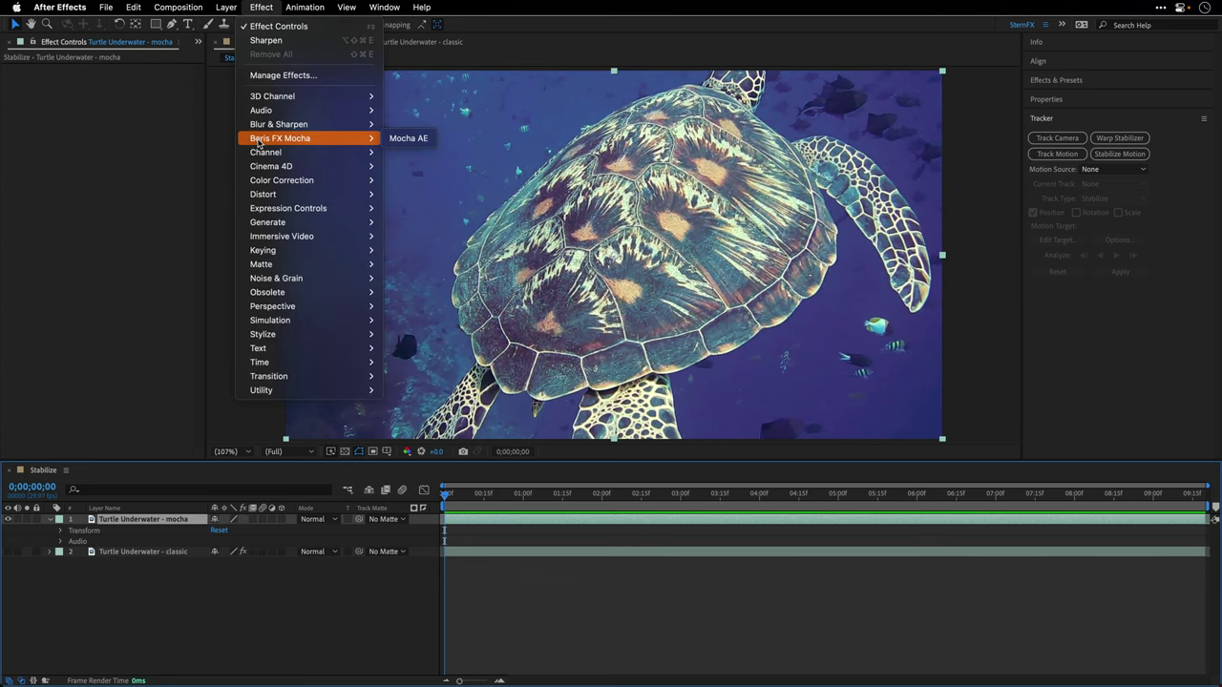
click(404, 138)
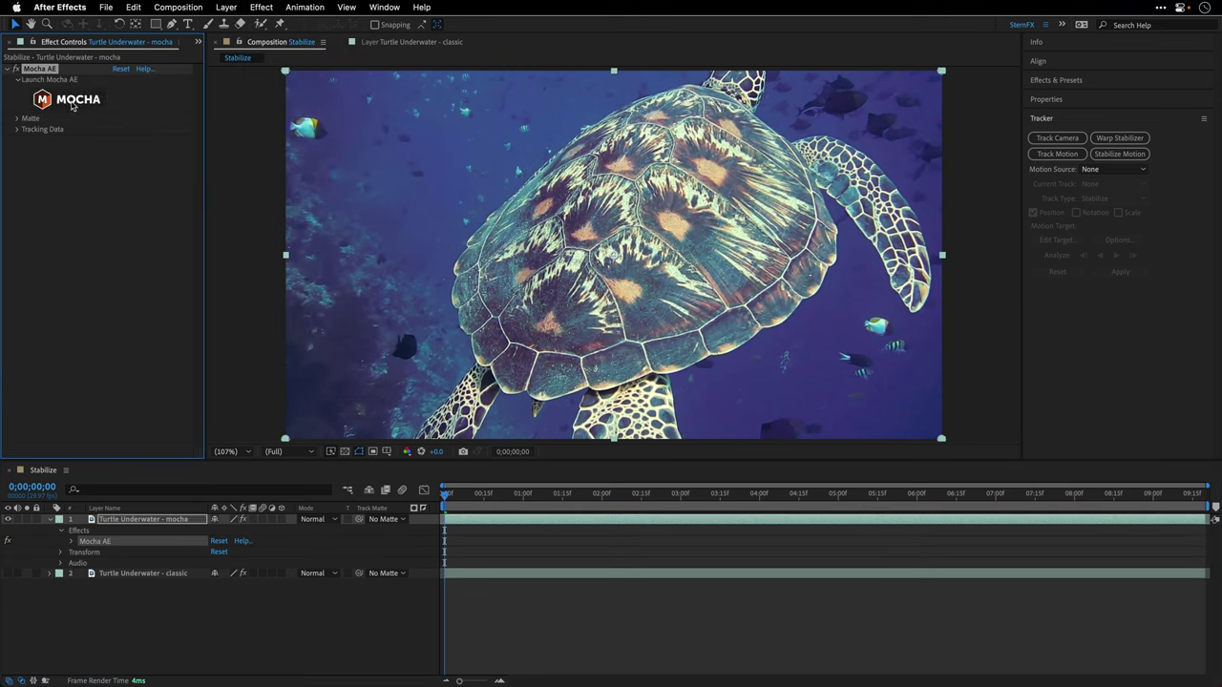
click(72, 105)
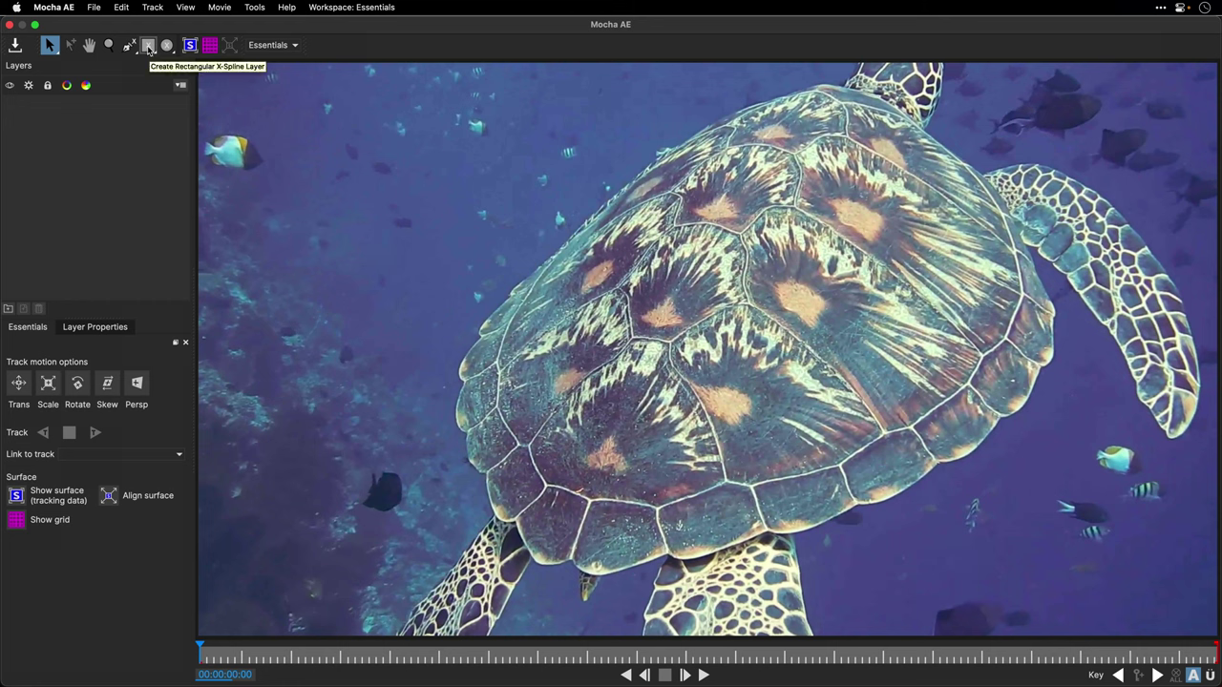
- Draw a Rectangular X-Spline on the shell, disable Skew, track forward, and return to frame 0
click(148, 46)
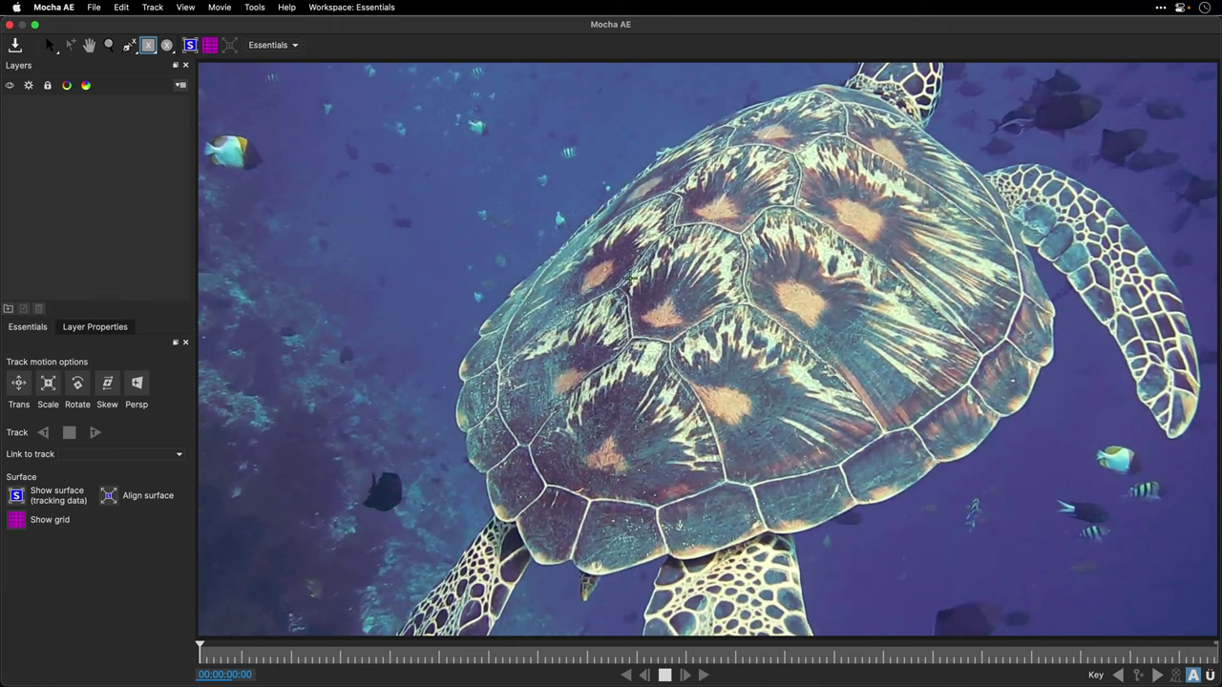
drag(630, 277, 699, 347)
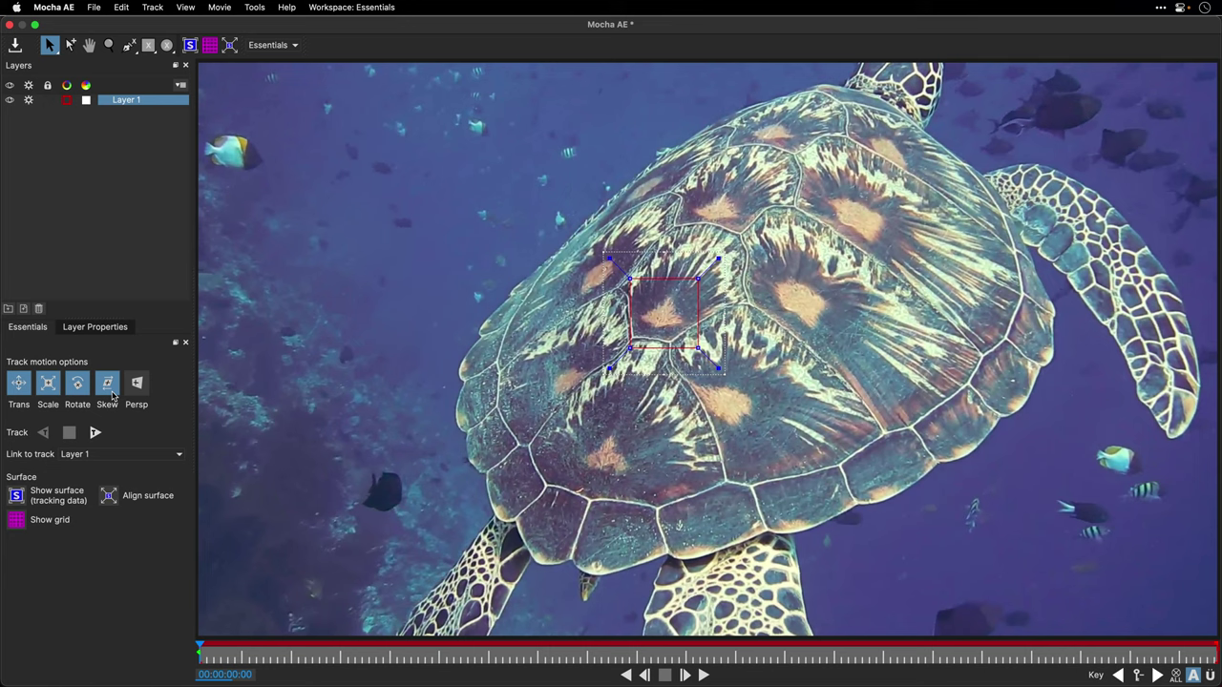
click(108, 386)
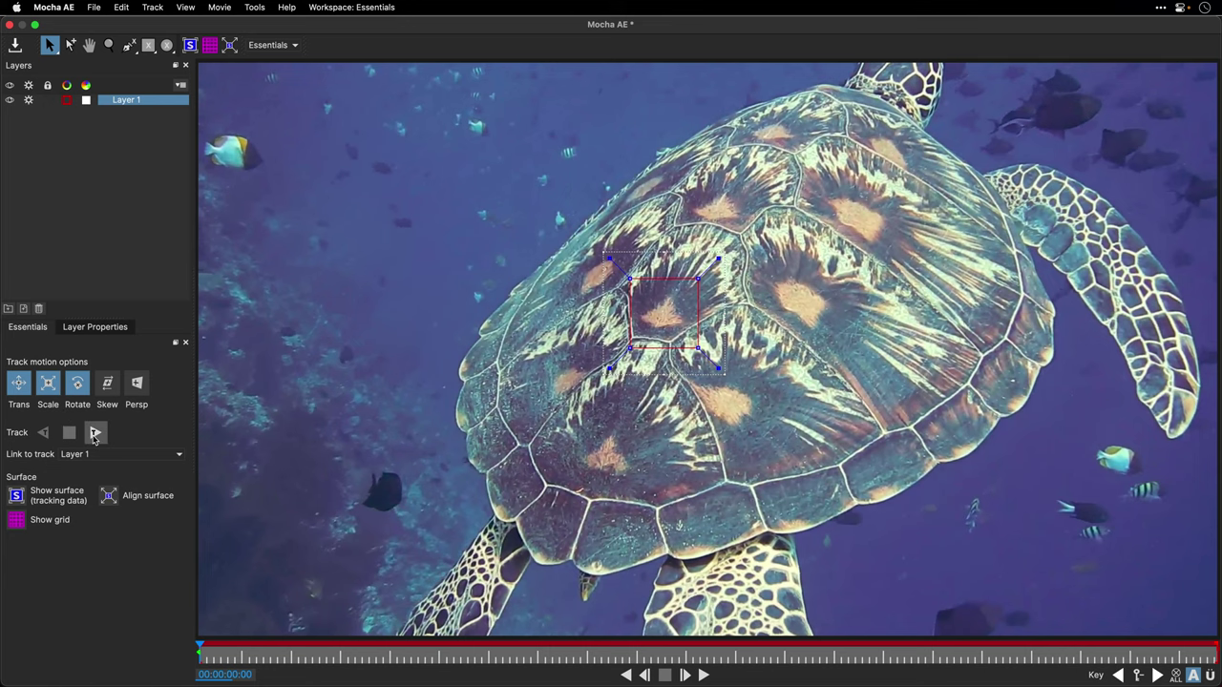
click(94, 433)
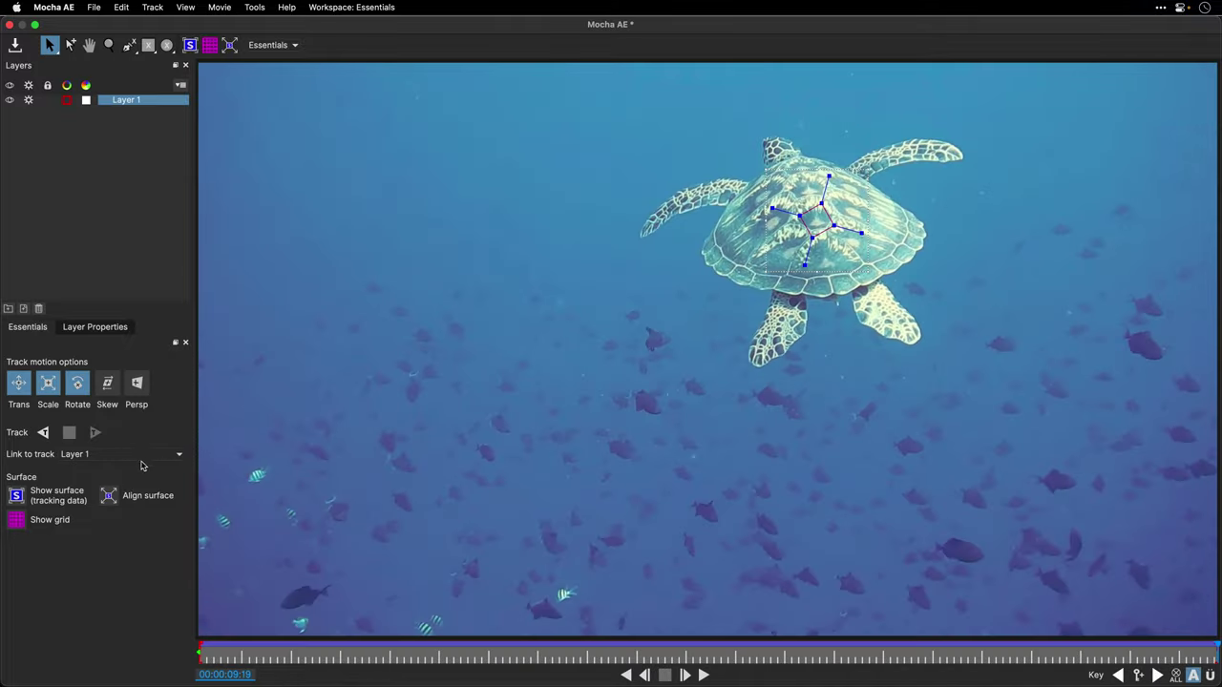
click(216, 653)
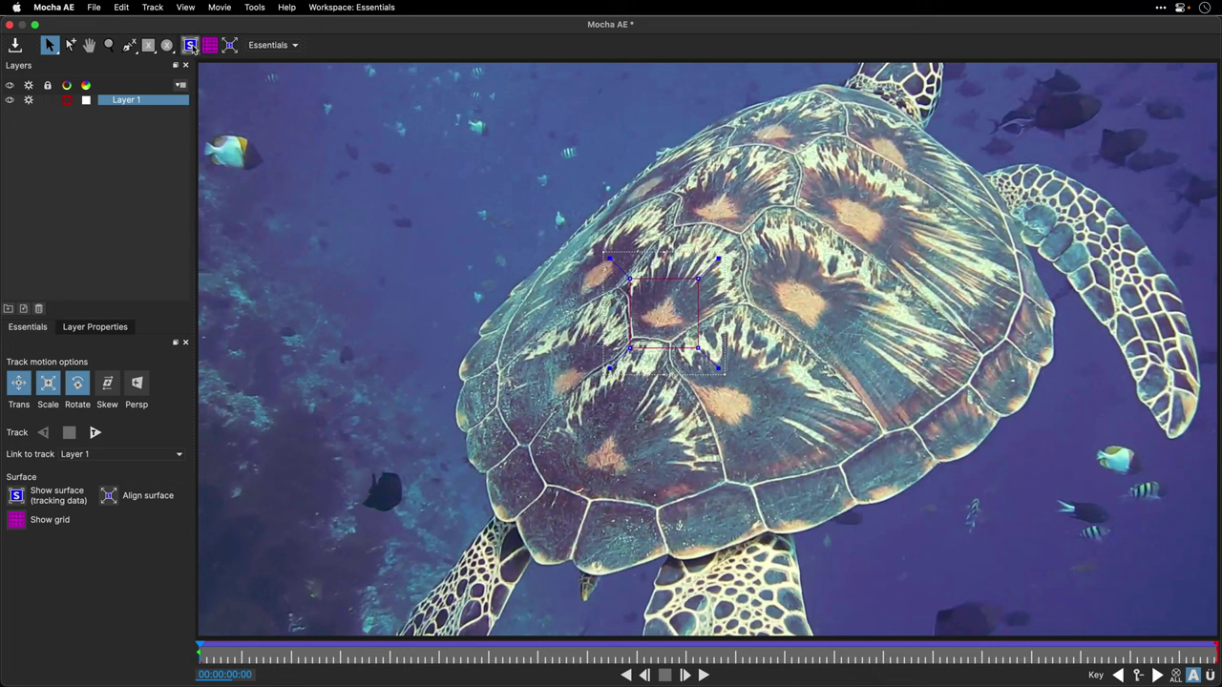
- Expand the tracked planar surface to fill the frame, save the Mocha project, and close Mocha
click(191, 48)
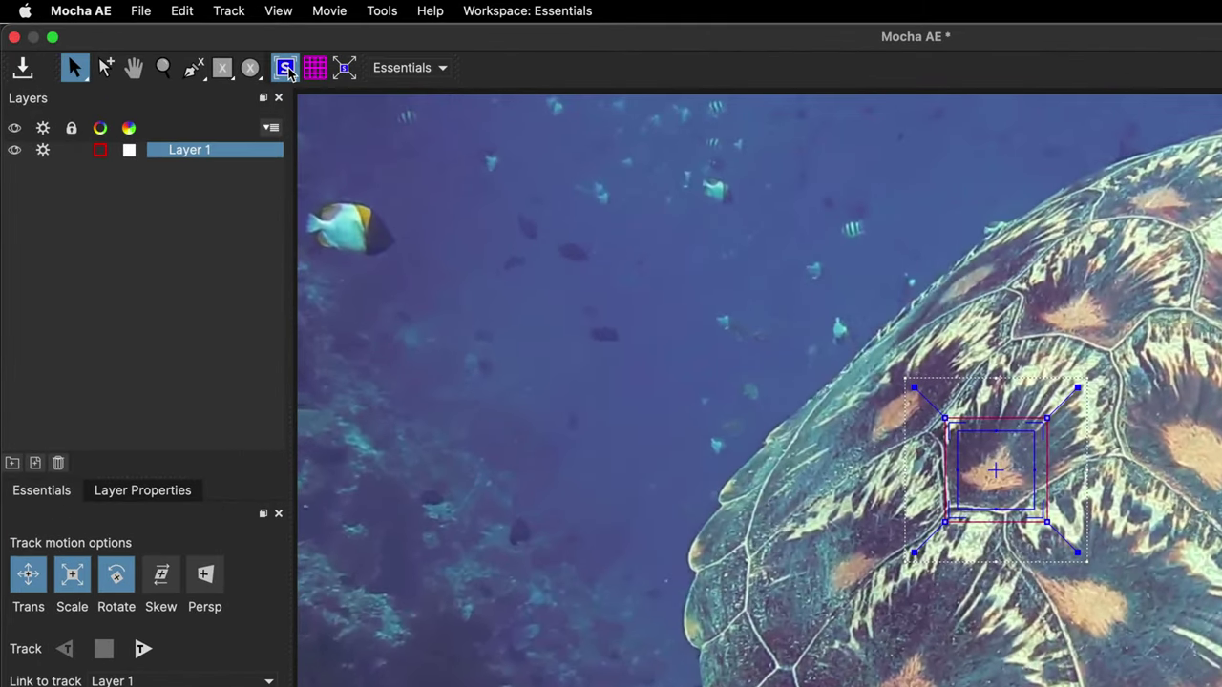
click(344, 68)
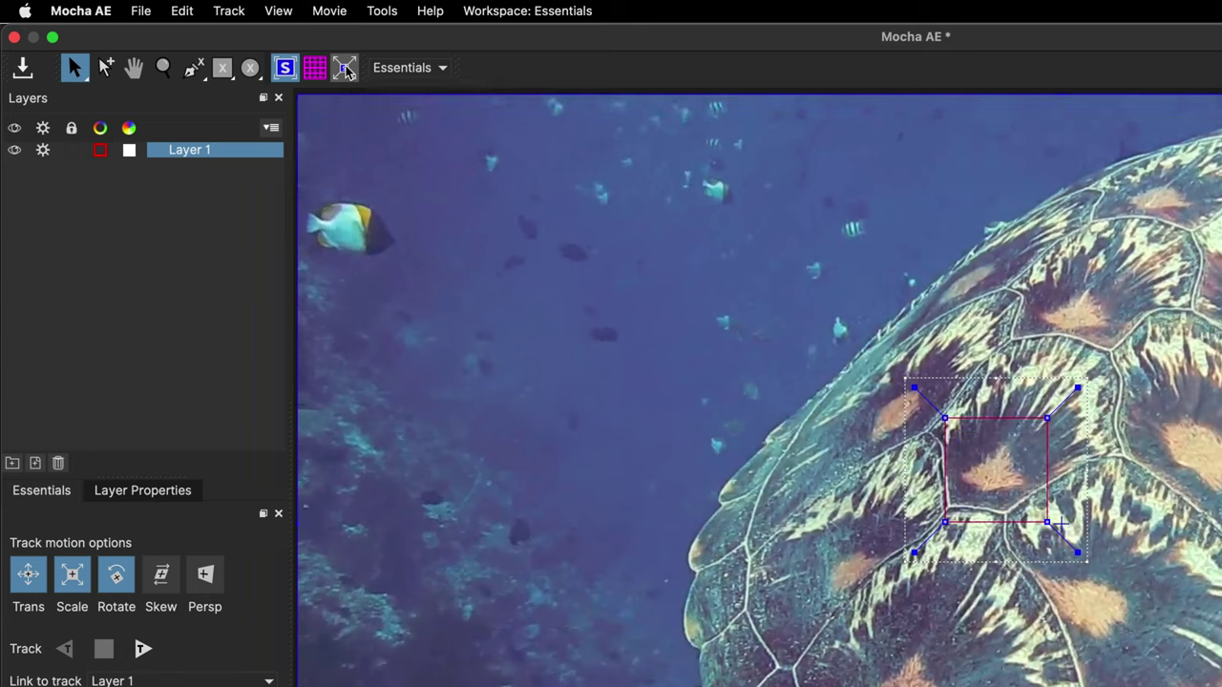
click(23, 69)
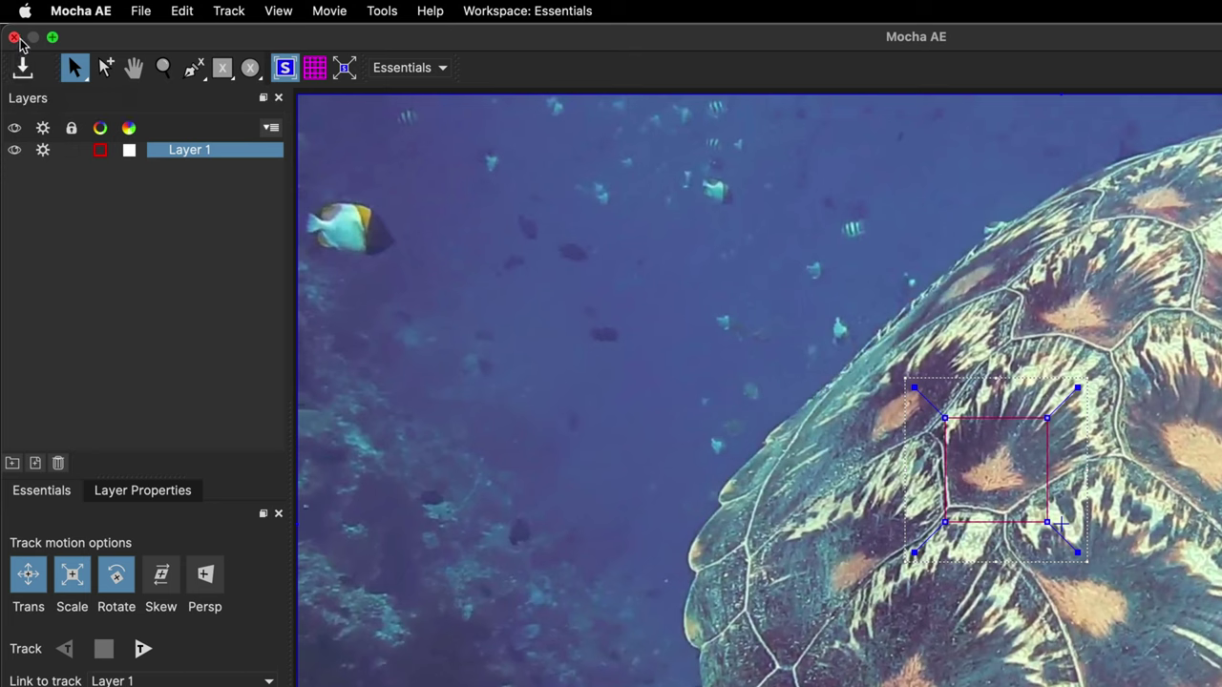
click(17, 38)
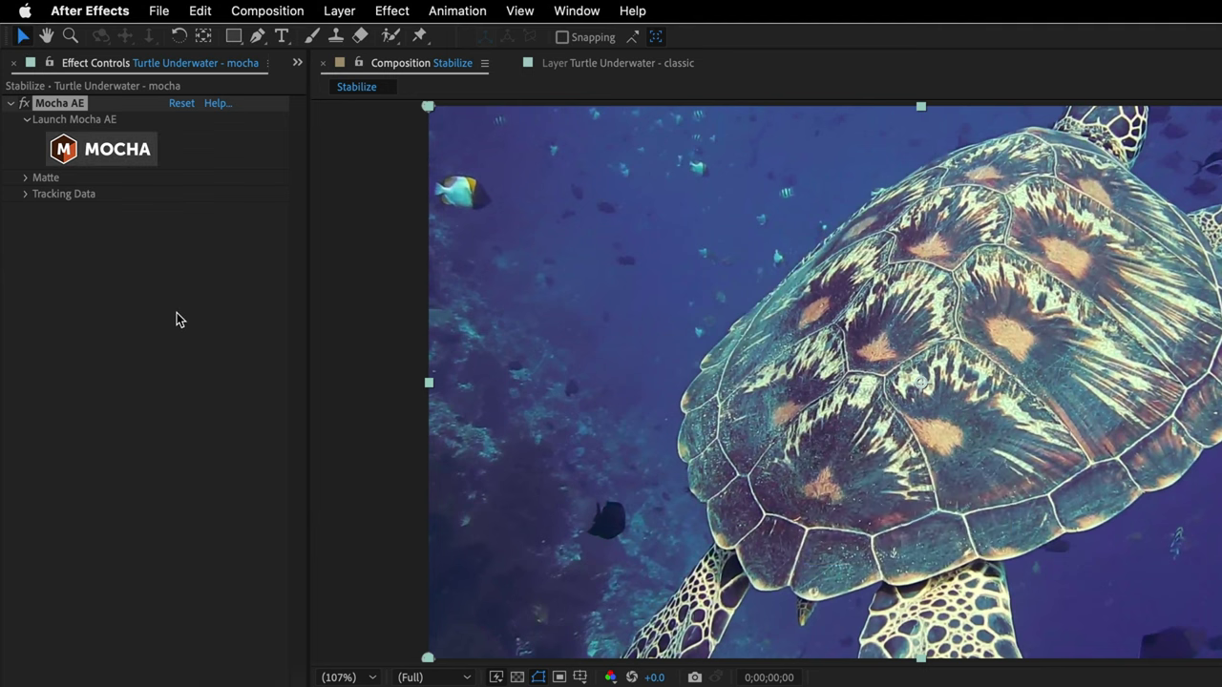
- Create track data in the Mocha AE effect from Layer 1
click(25, 195)
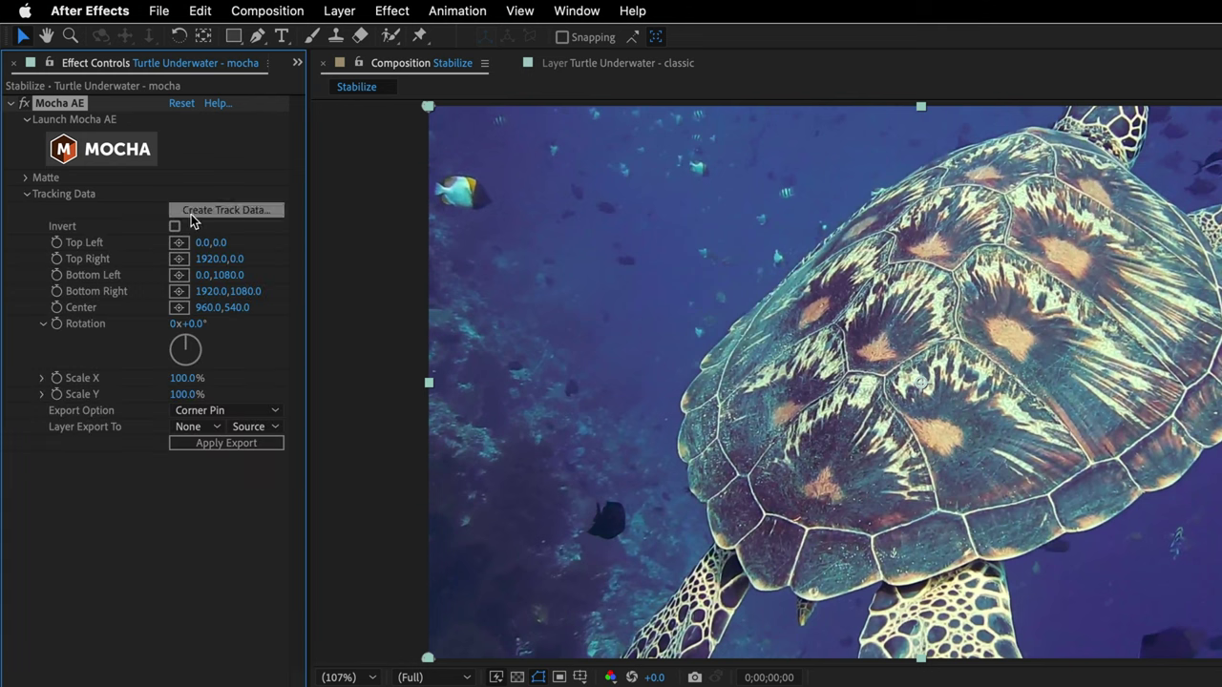
click(226, 210)
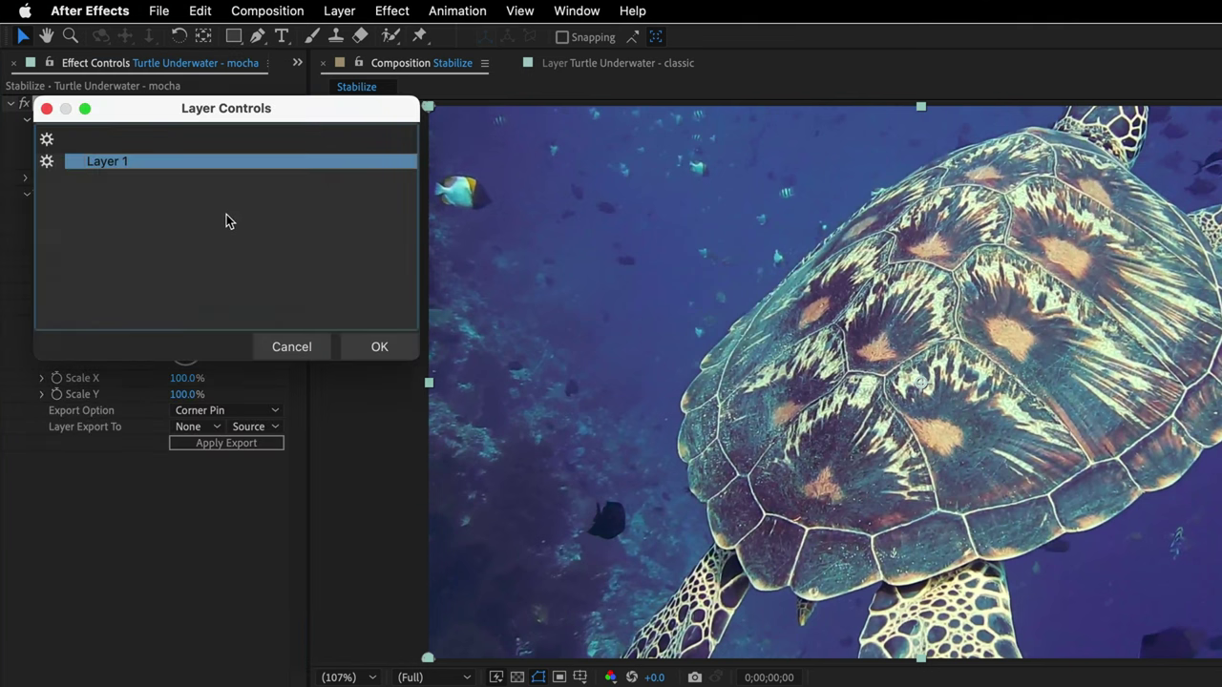
click(375, 347)
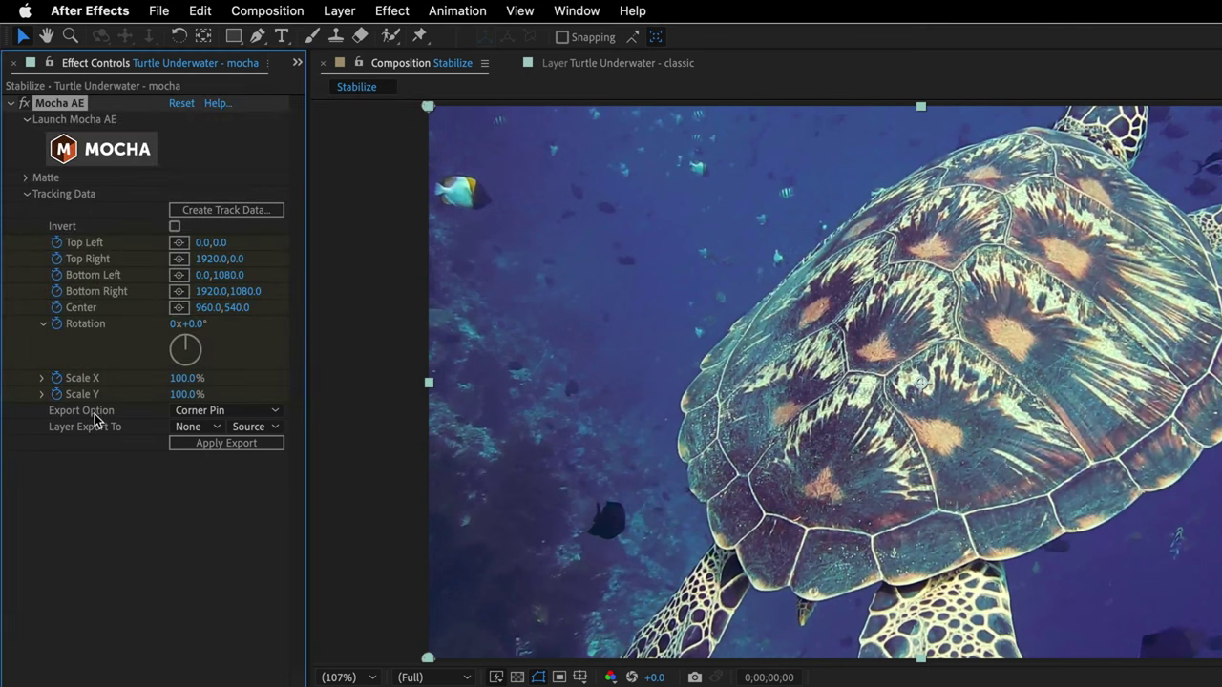
- Export the track inverted as Transform data onto the Turtle Underwater - mocha layer
click(223, 412)
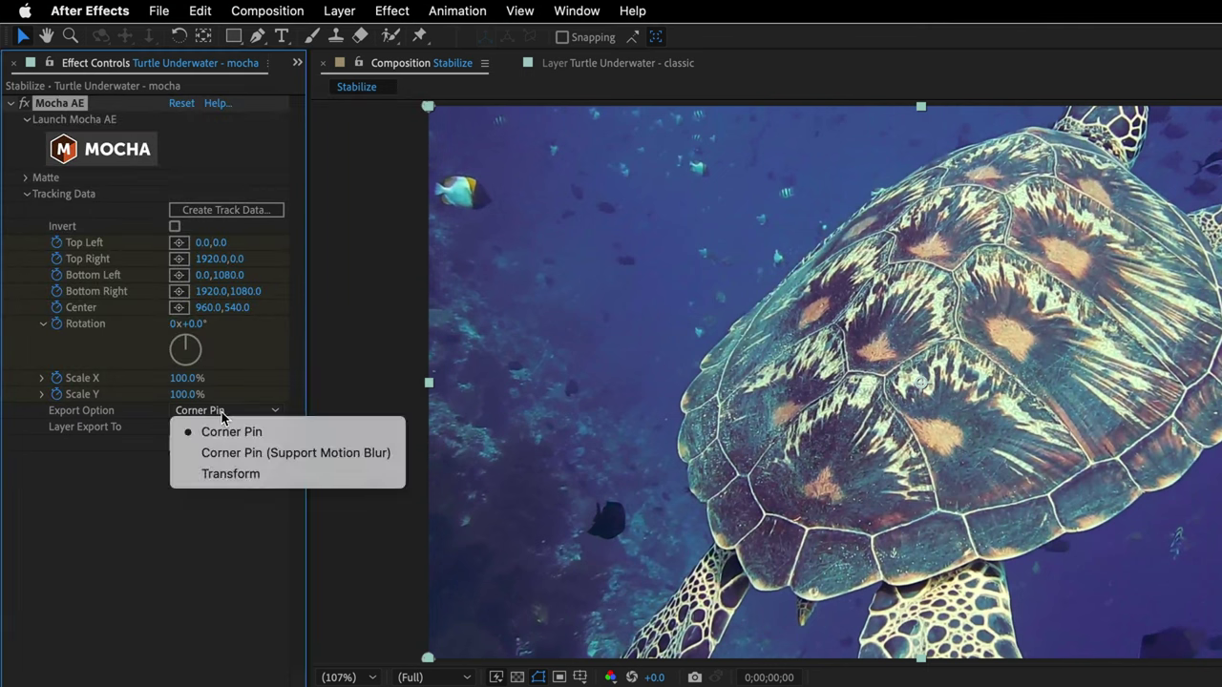
click(225, 474)
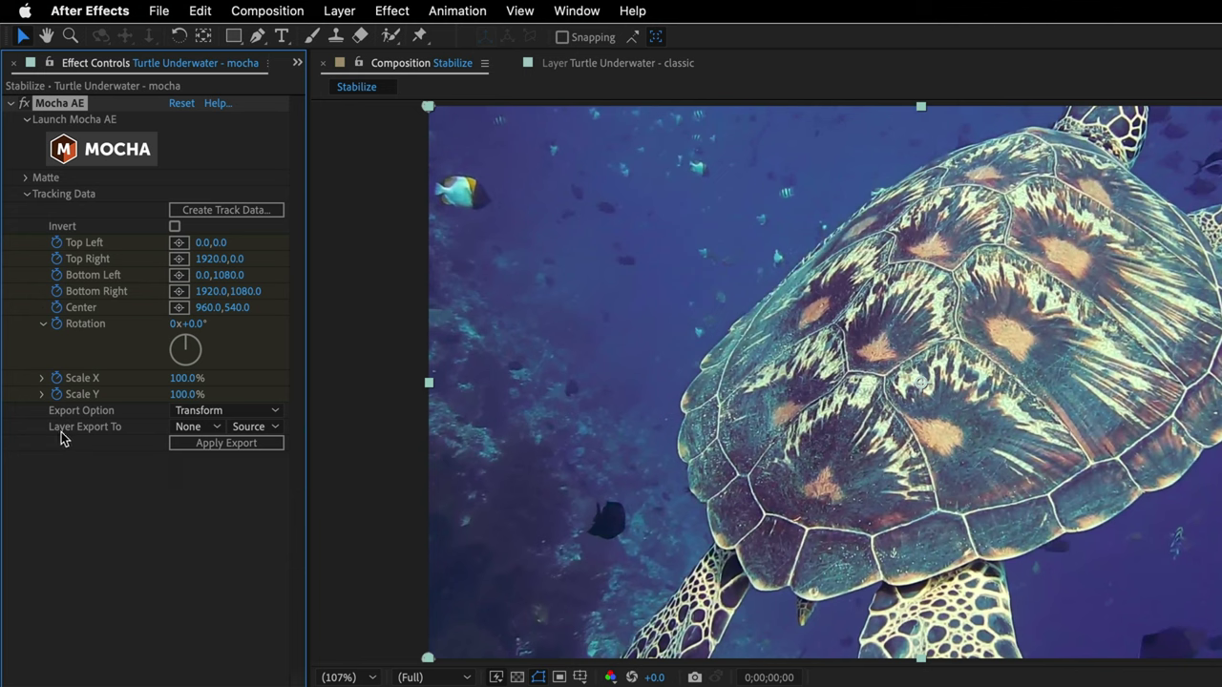
click(202, 428)
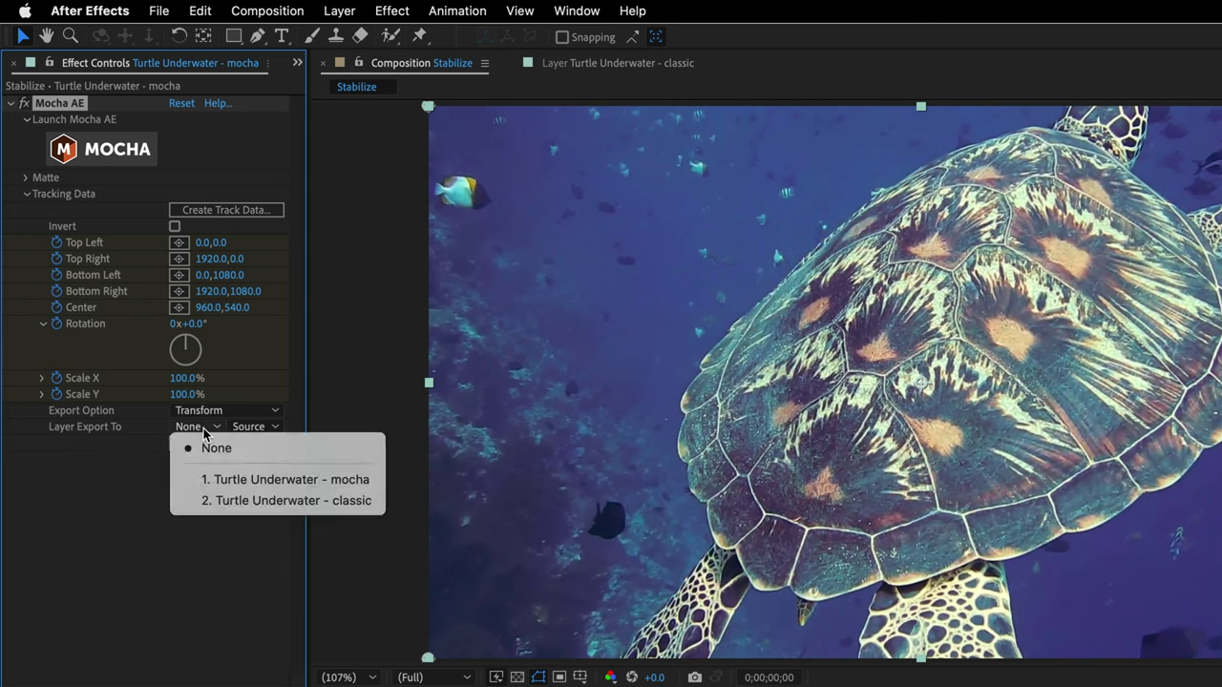
click(222, 483)
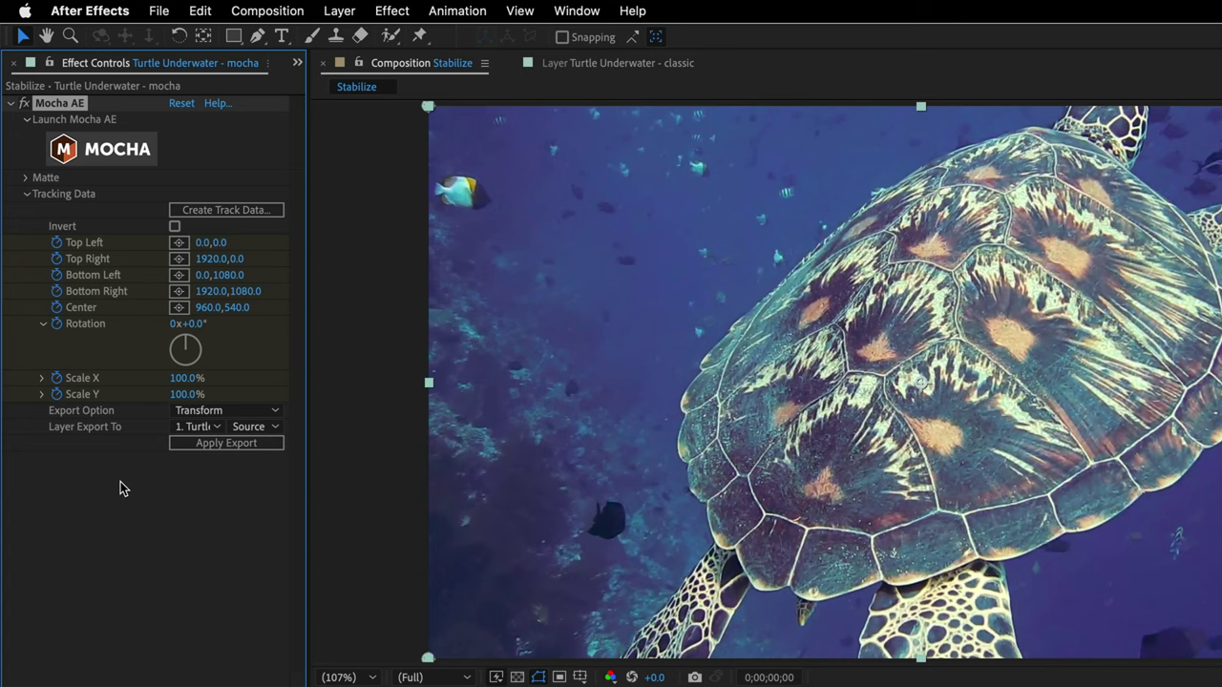
click(174, 226)
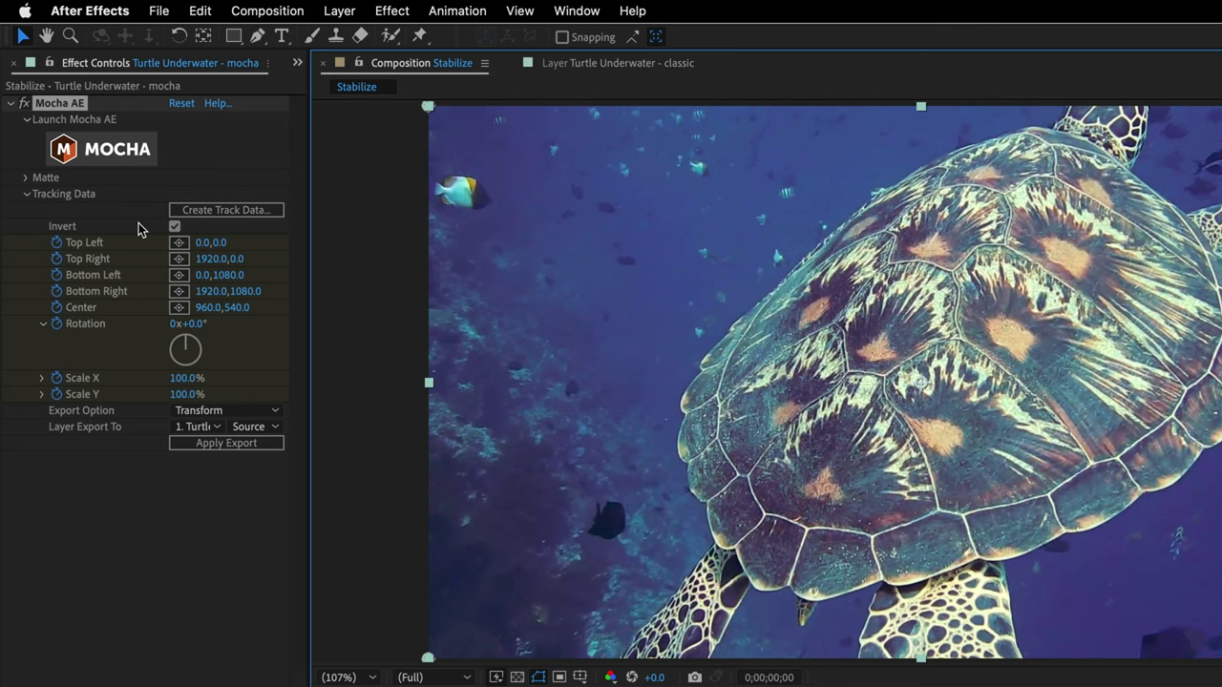
click(216, 443)
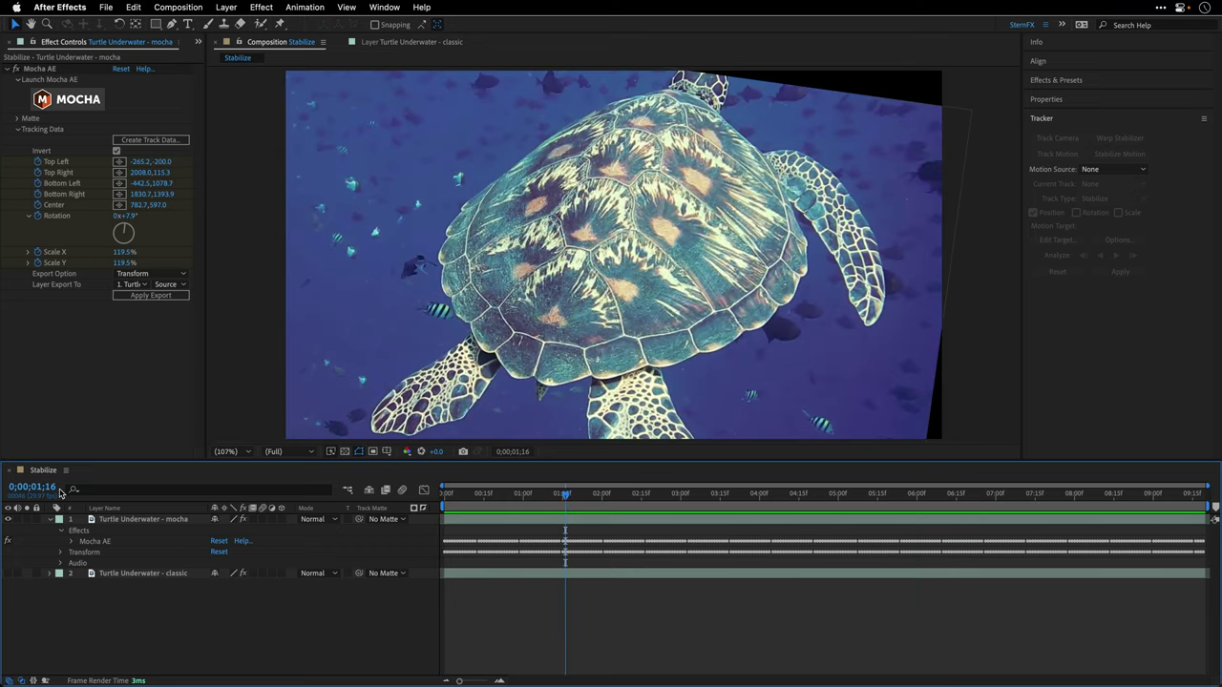
- Inspect the mocha layer's new Position, Scale and Rotation keyframes, then reselect the layer
click(60, 557)
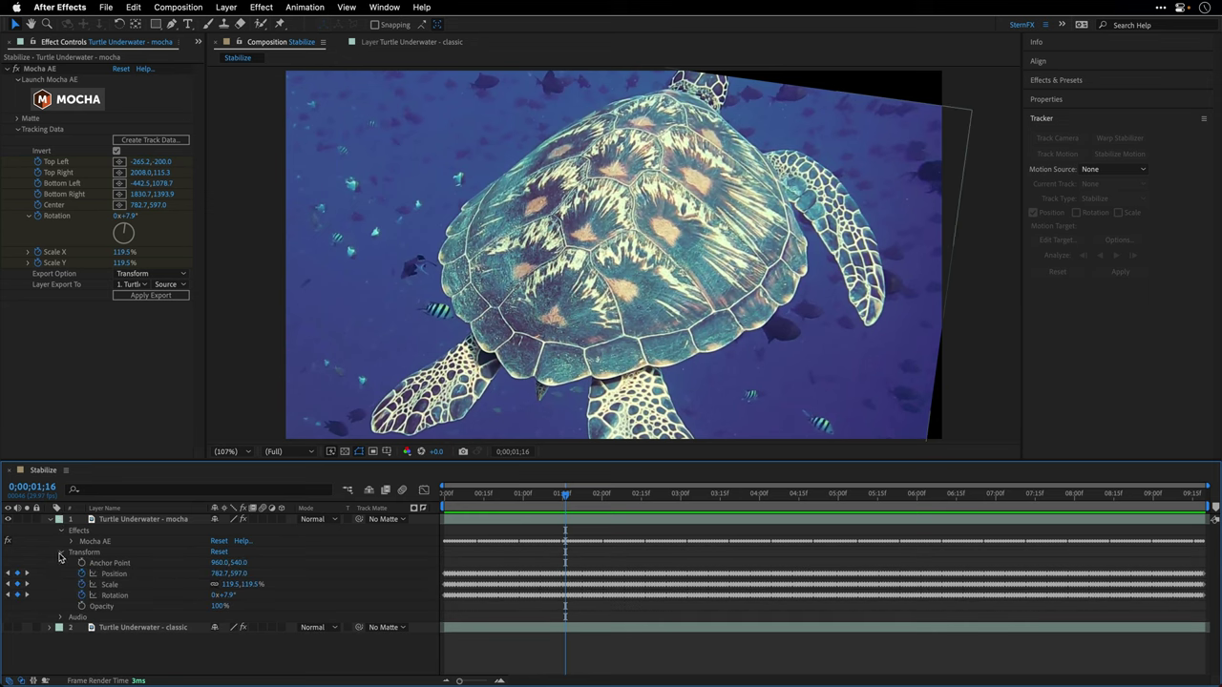
click(109, 584)
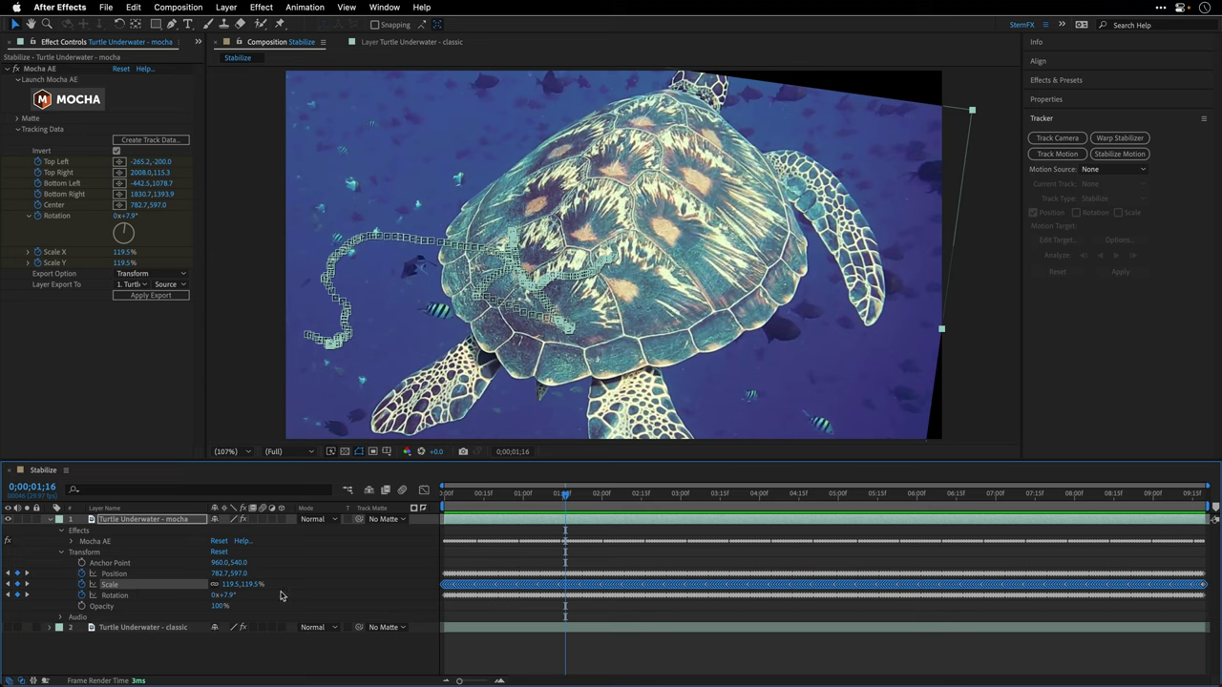
click(60, 553)
click(119, 522)
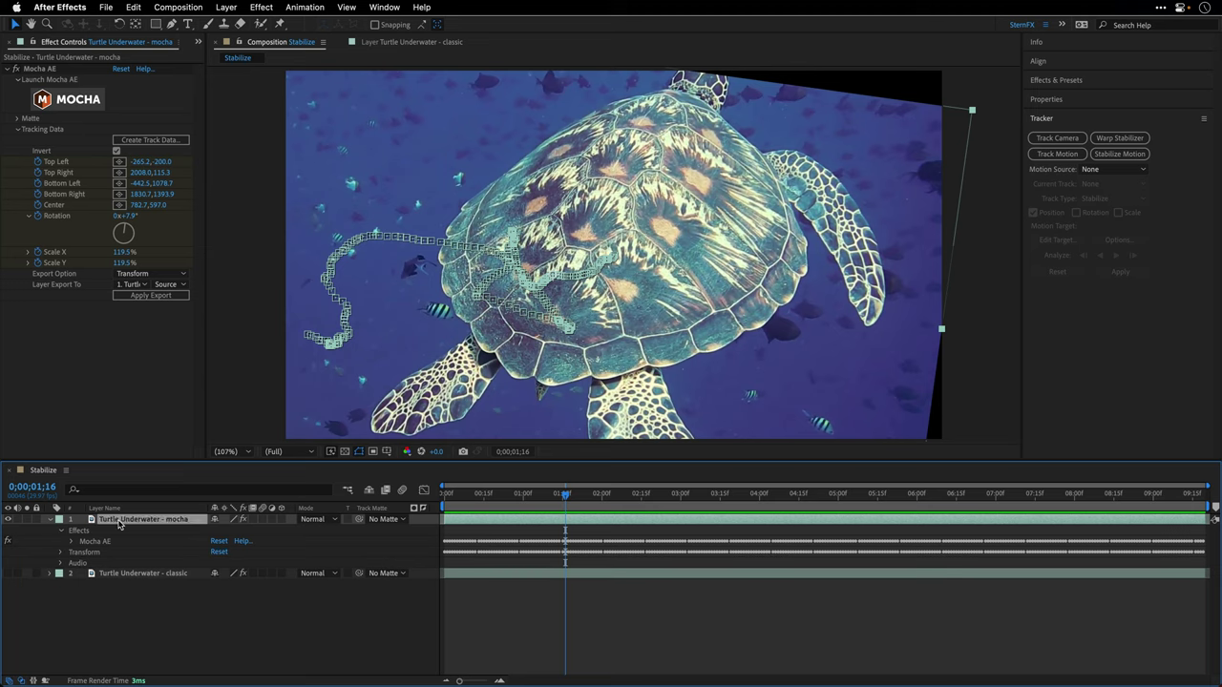
click(262, 7)
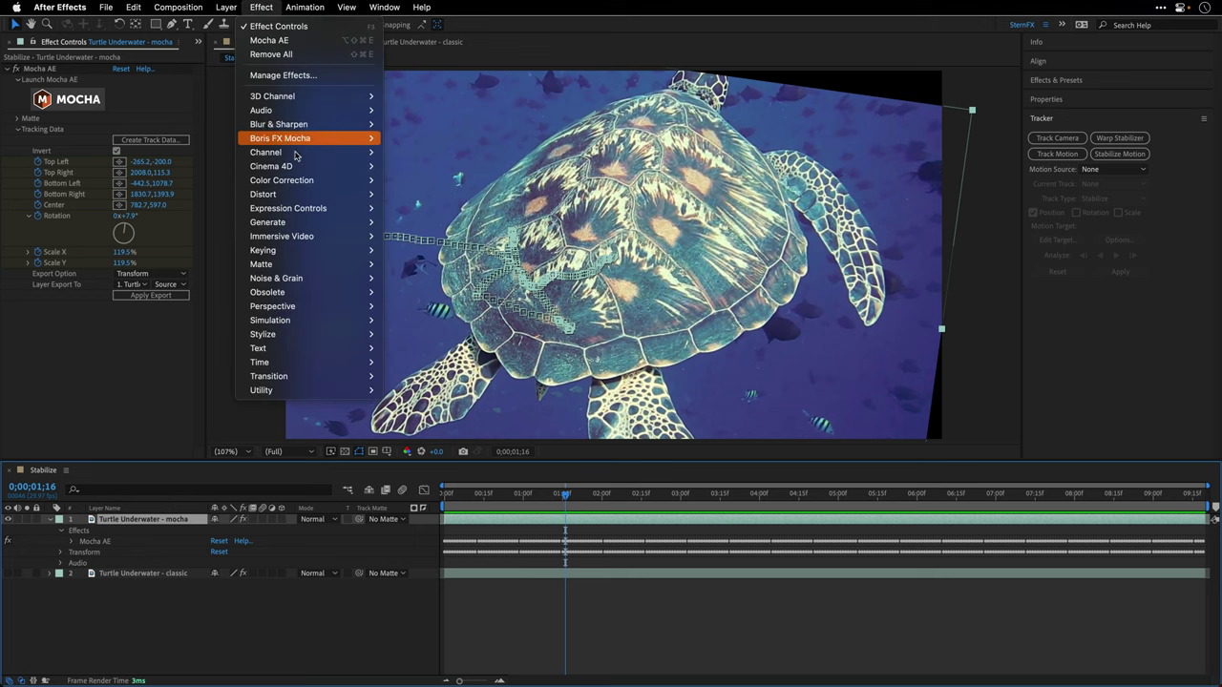
- Add a Distort > Transform effect and scrub its Scale to about 118, checking later frames
mouse_move(305, 195)
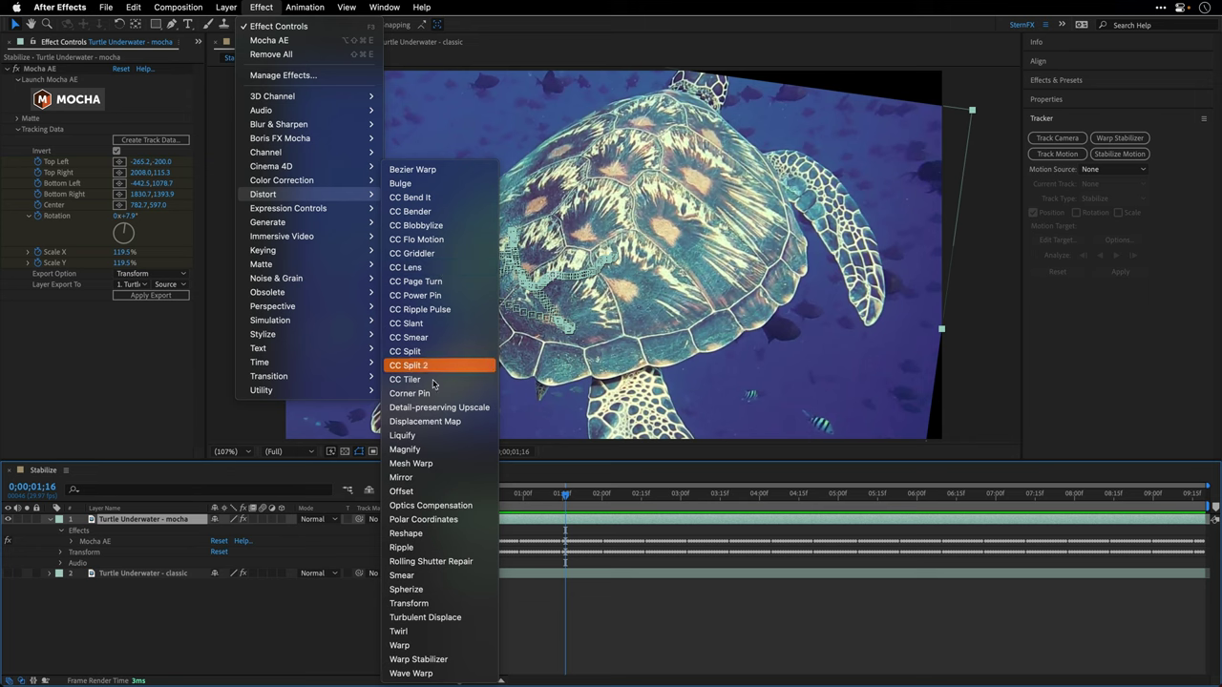
click(136, 374)
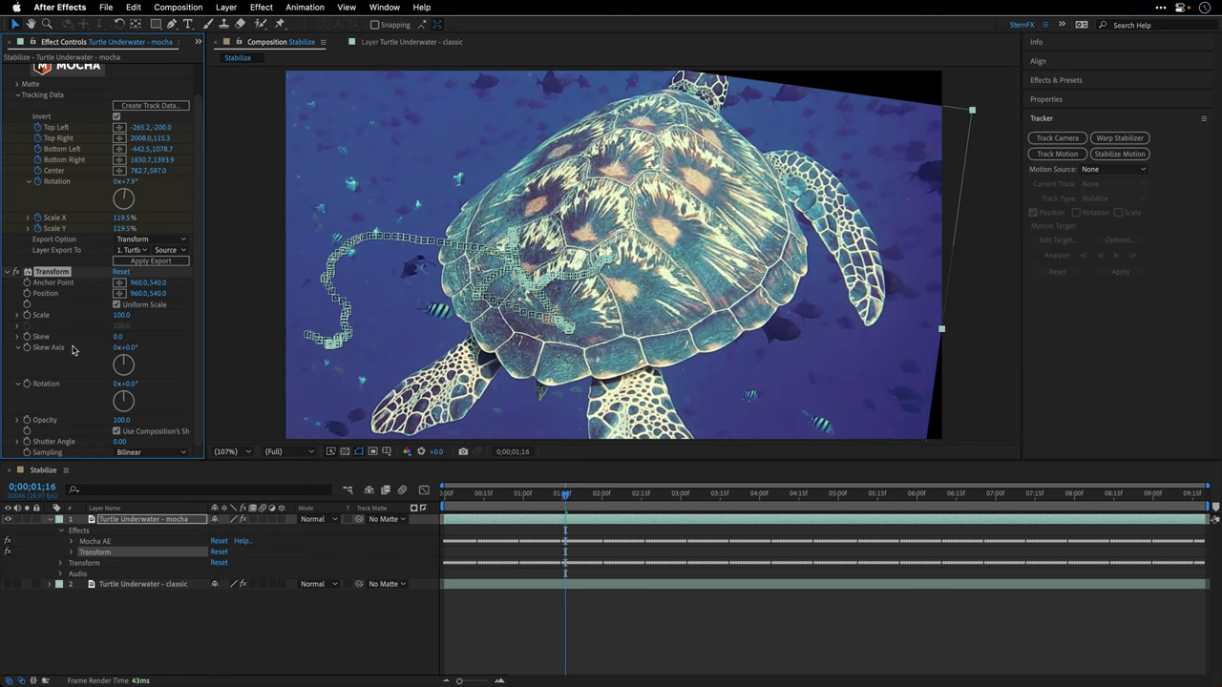
drag(119, 323, 130, 316)
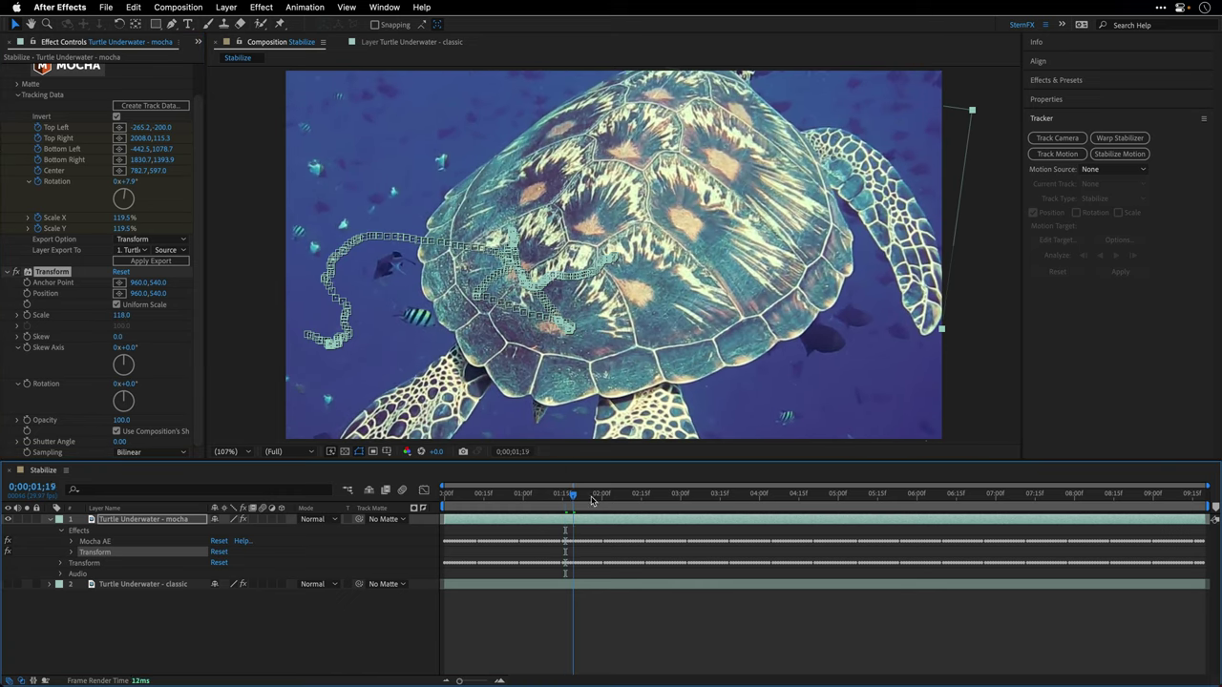
drag(566, 493, 423, 503)
key(space)
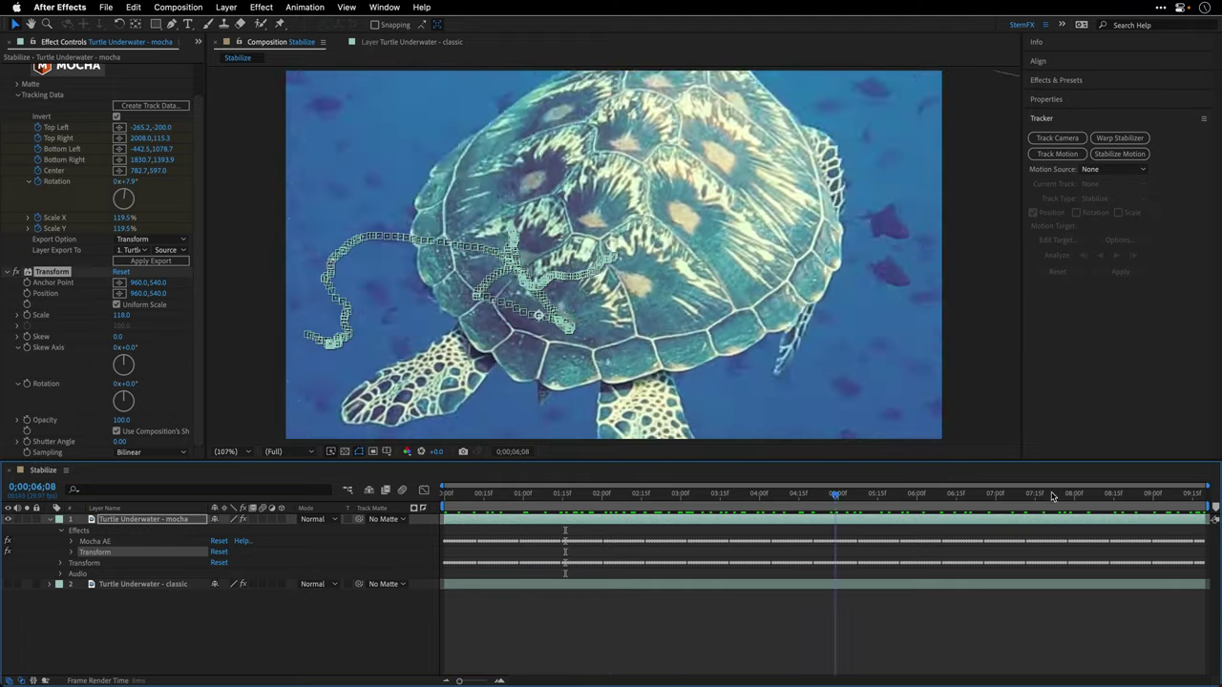
- Set the Transform Scale to exactly 120 and preview playback from the first frame
click(121, 314)
text(120)
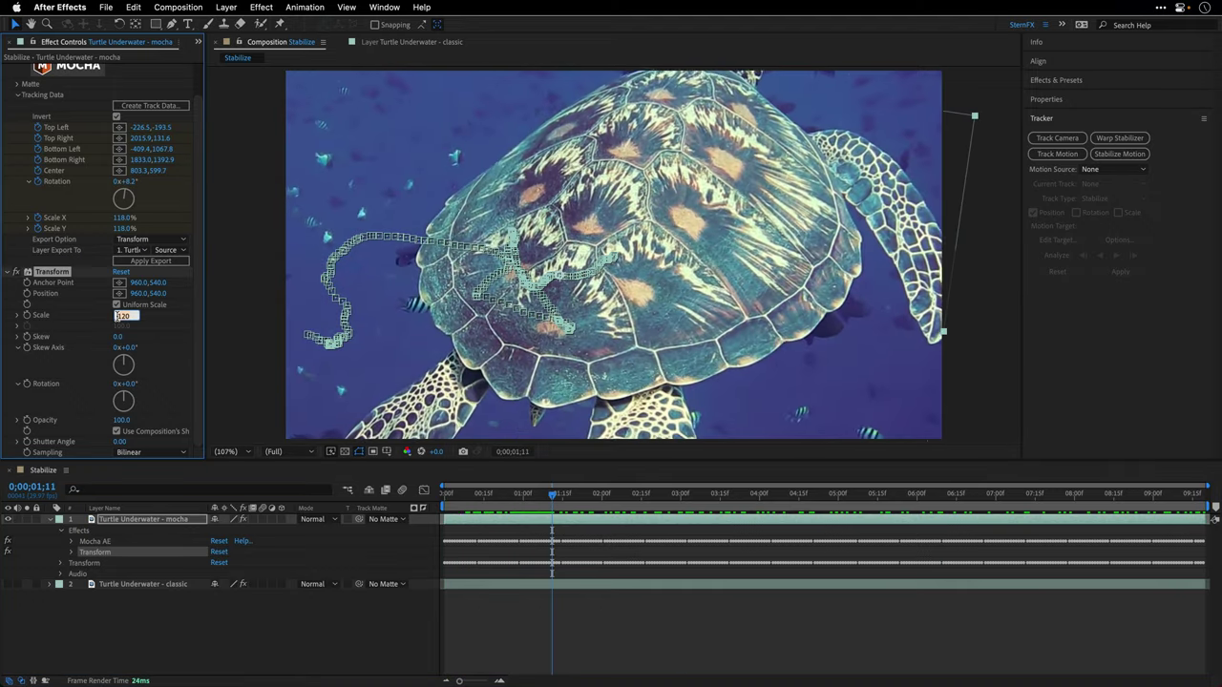
key(Return)
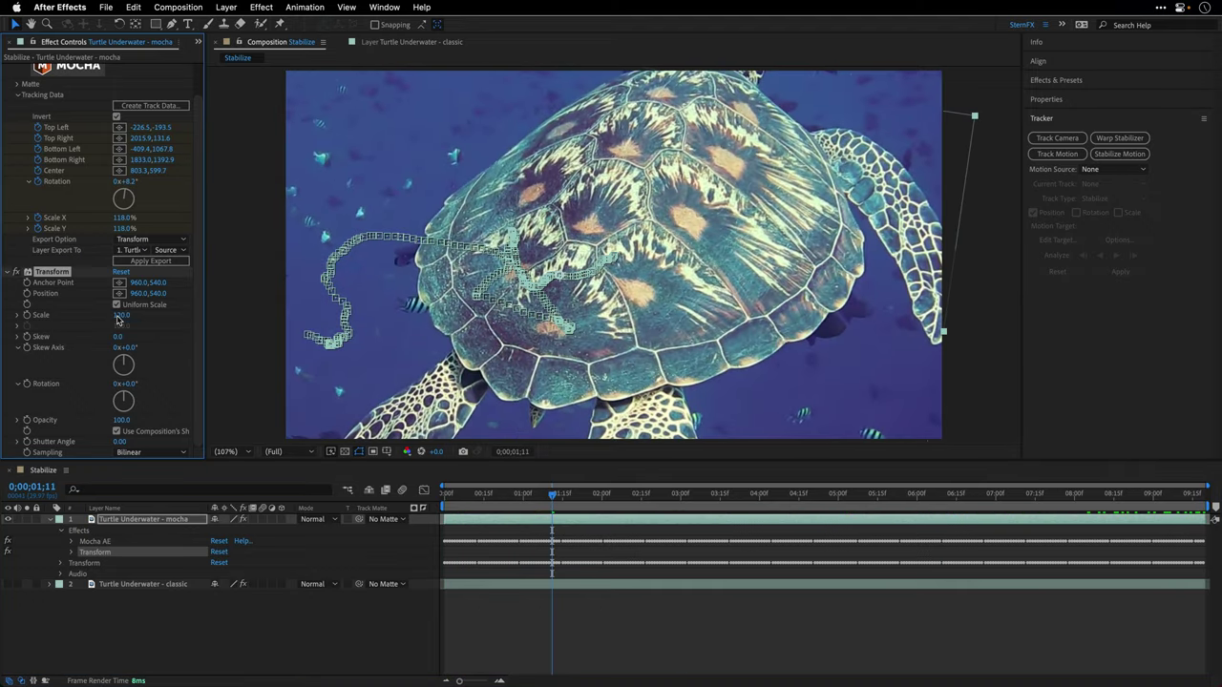
key(Home)
key(space)
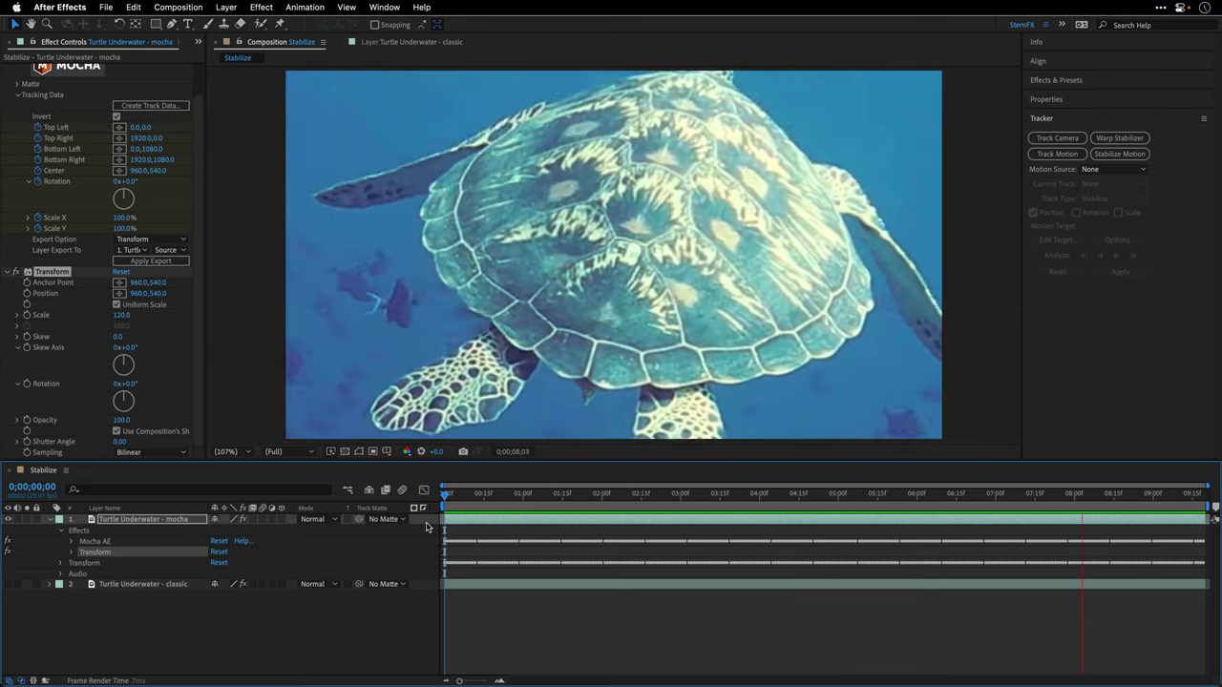
- Stop playback, return to frame one, and duplicate the Turtle Underwater - classic layer with Ctrl+D
key(space)
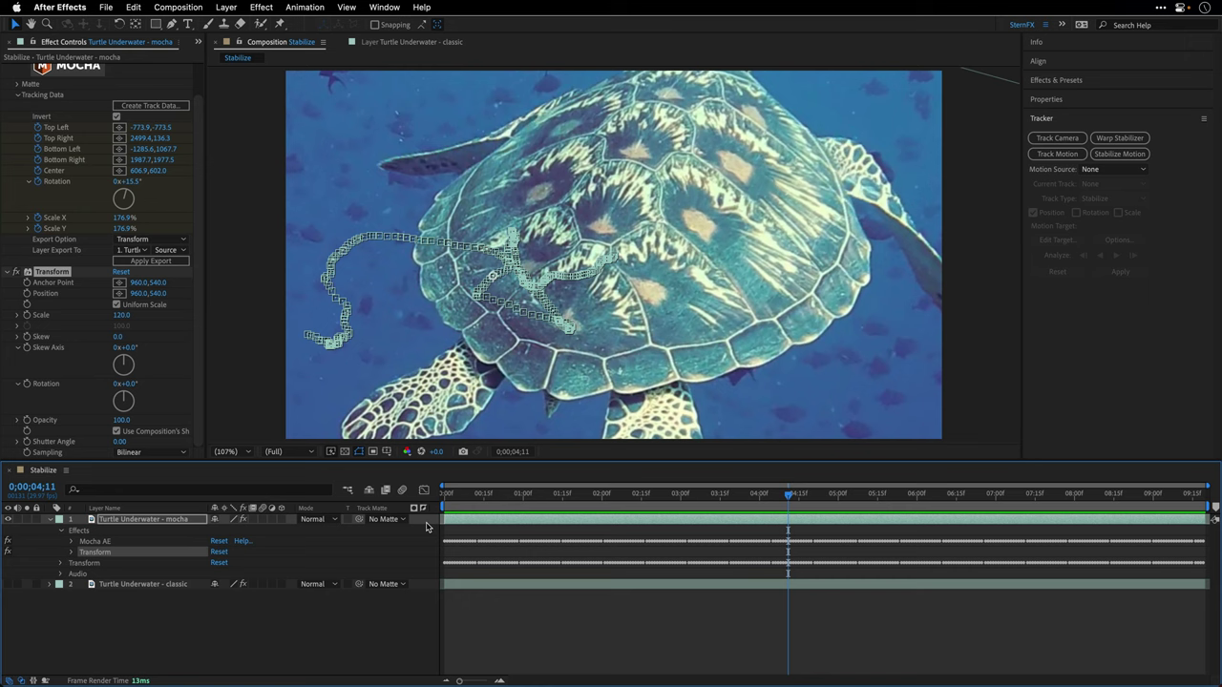
key(Home)
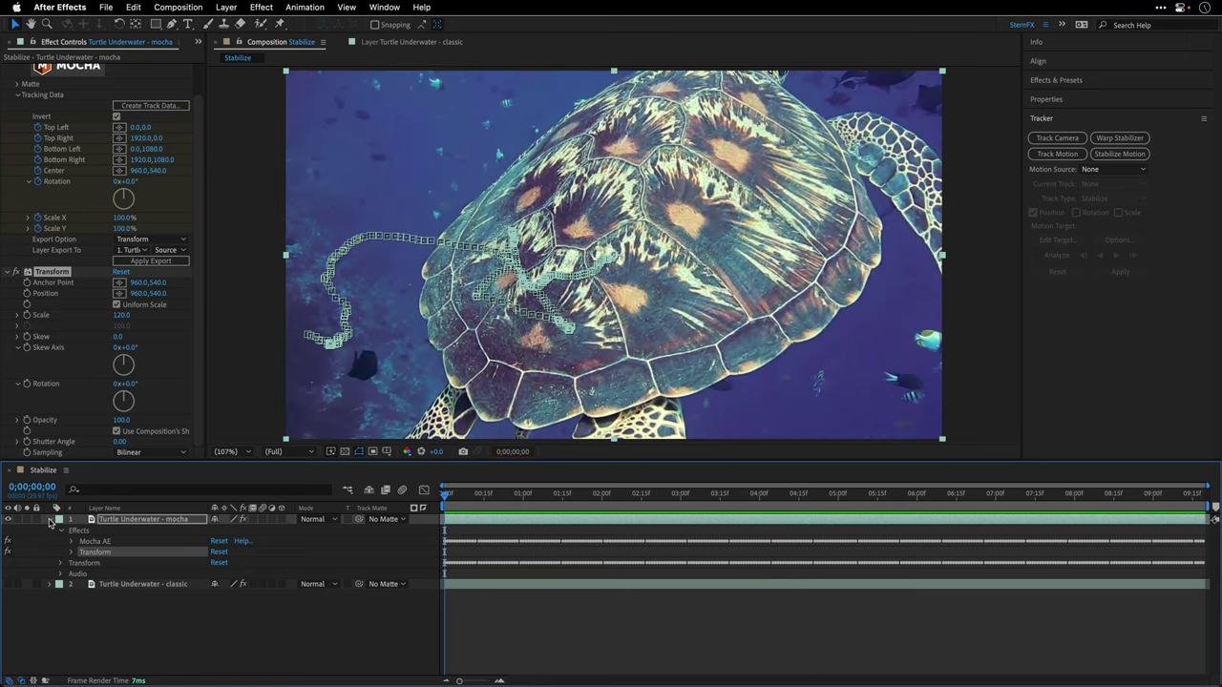
click(50, 519)
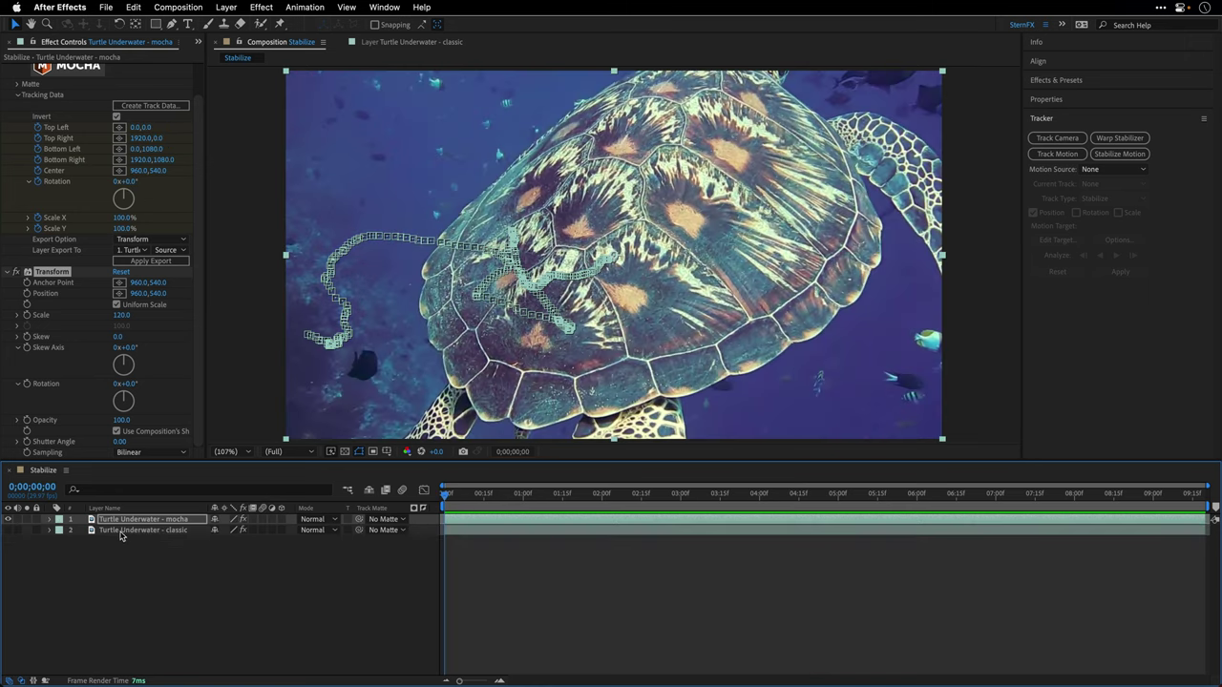
click(121, 532)
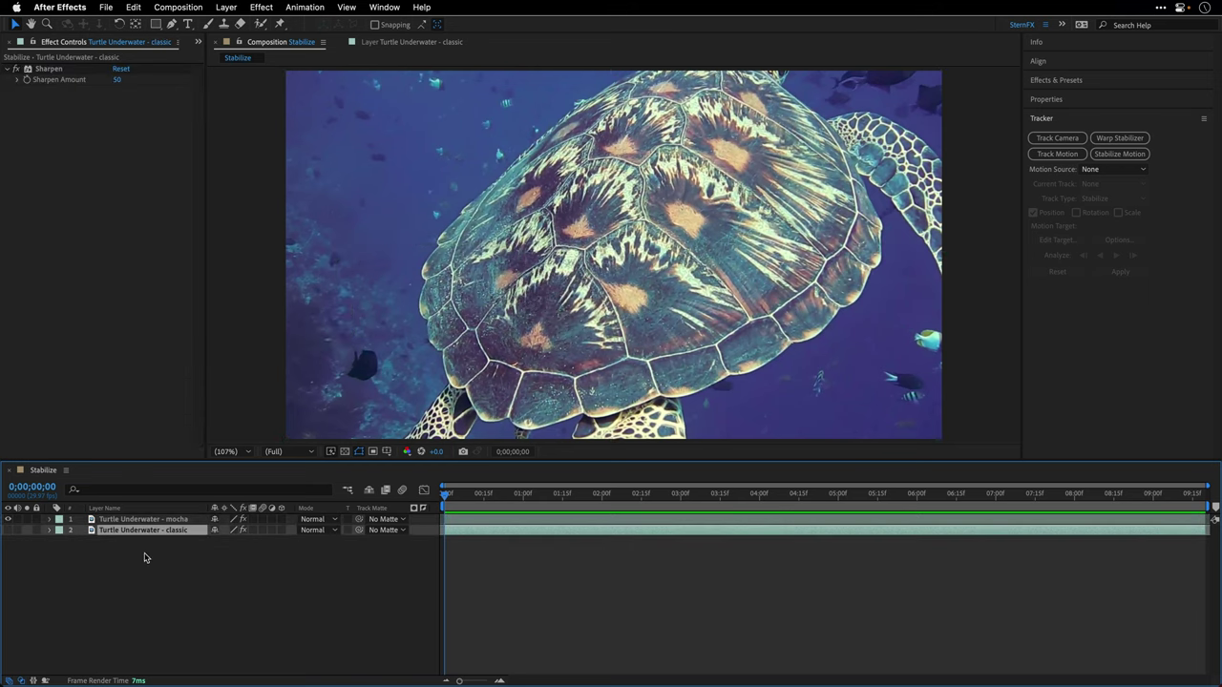
key(ctrl+d)
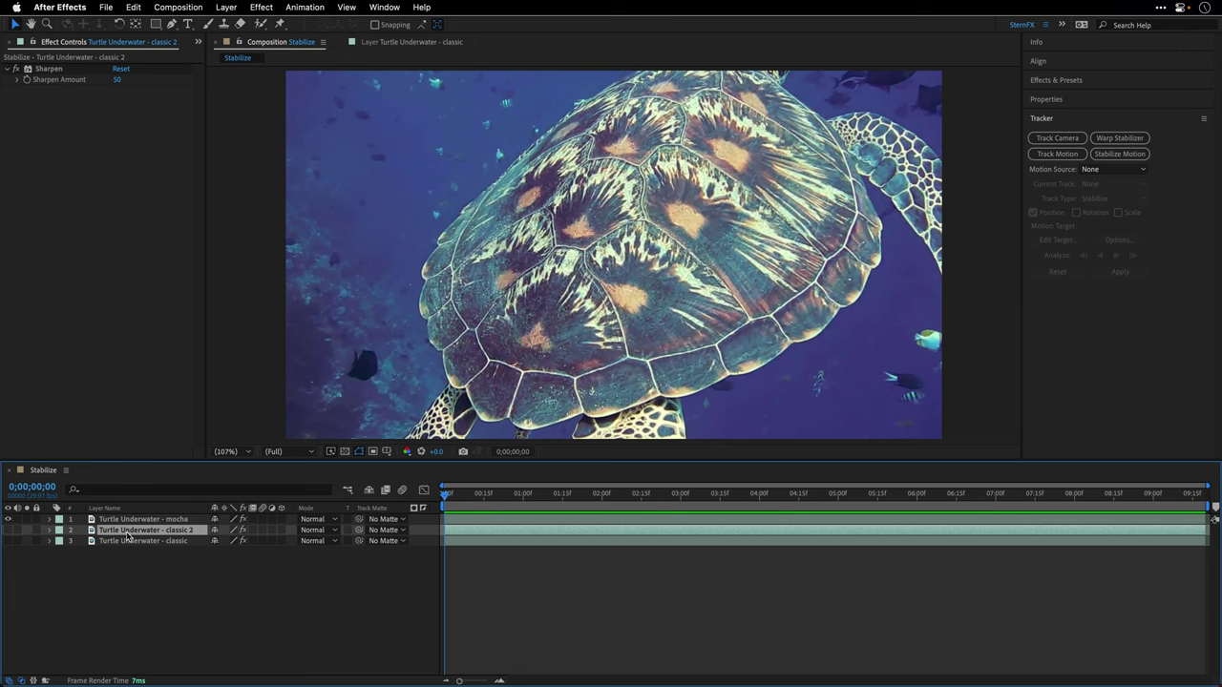
- Move the classic 2 copy to the top, hide the mocha layer, and delete the copy's motion trackers
drag(124, 532, 130, 515)
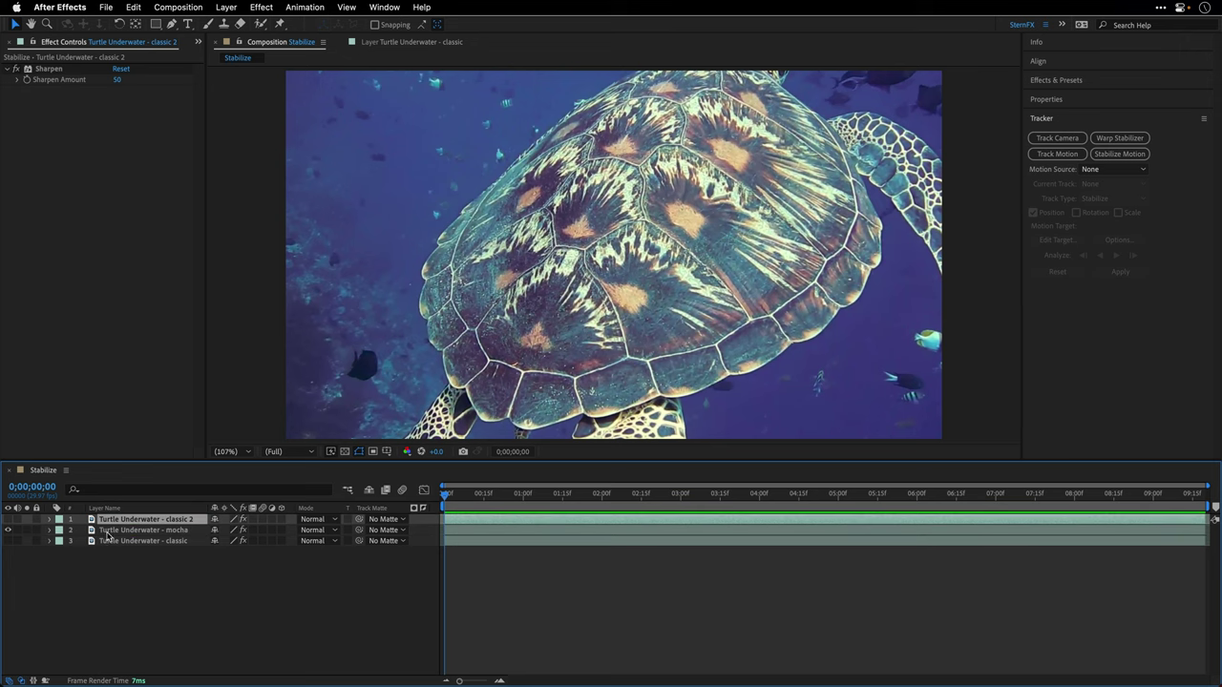
click(8, 529)
click(8, 518)
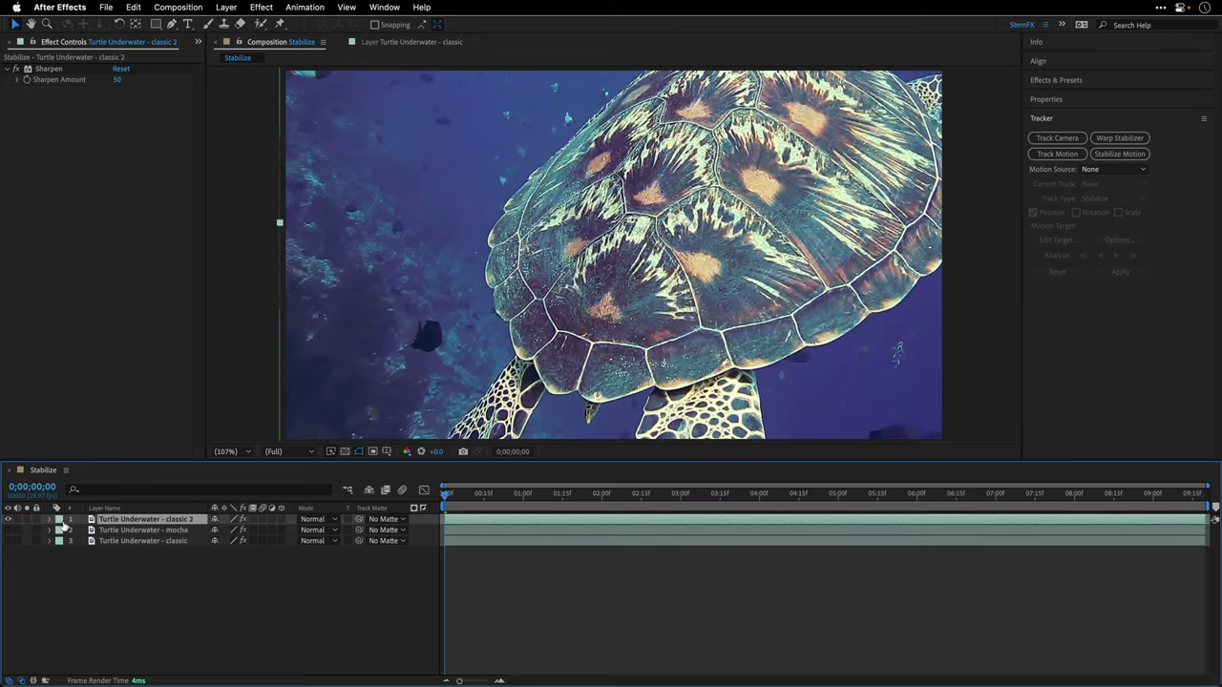
click(50, 519)
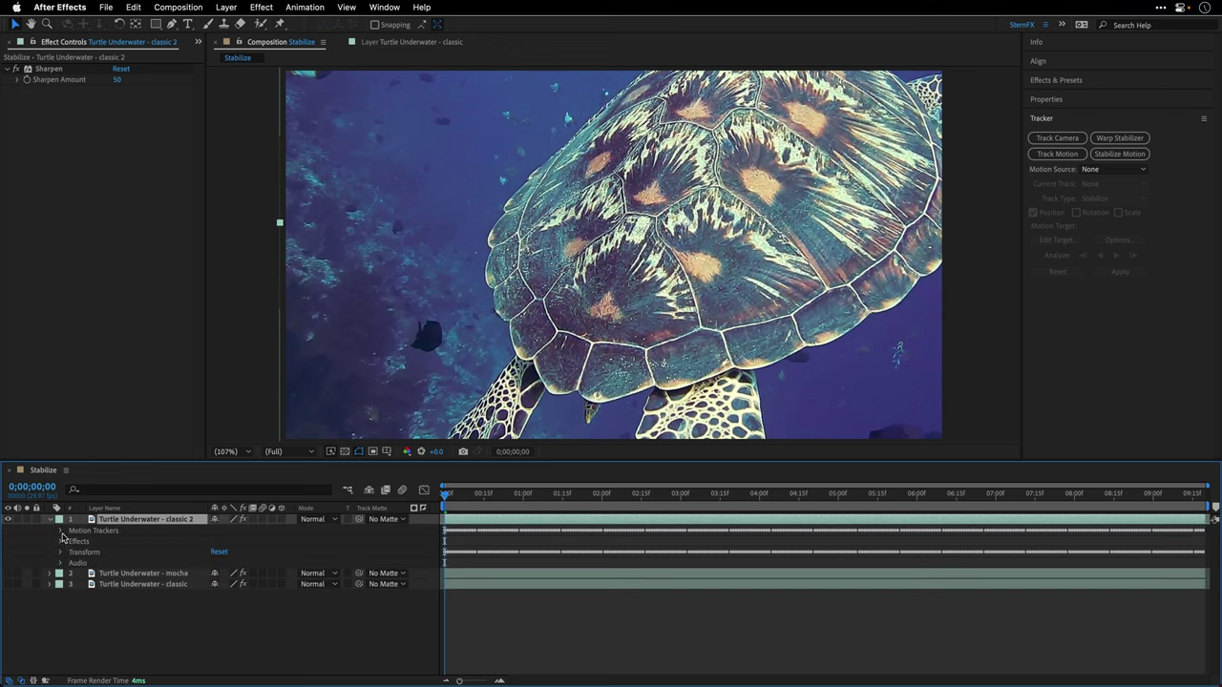
click(92, 530)
key(Delete)
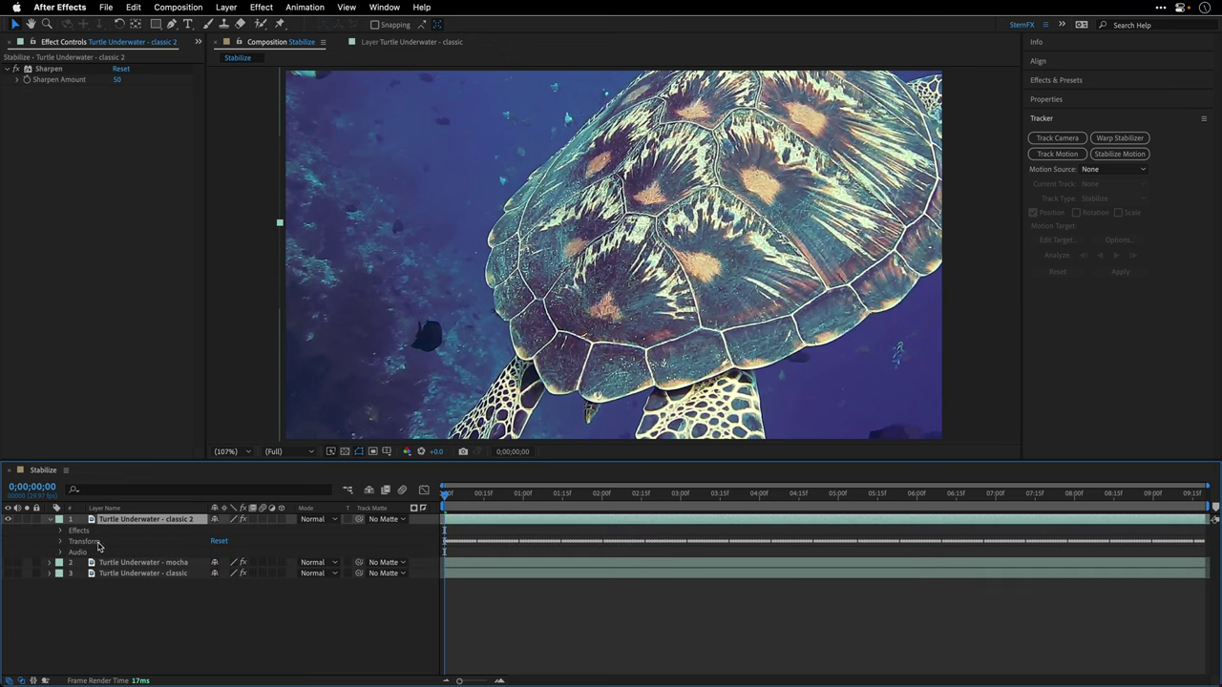
- Reset the copy's Transform properties to defaults and delete its Sharpen effect
click(62, 541)
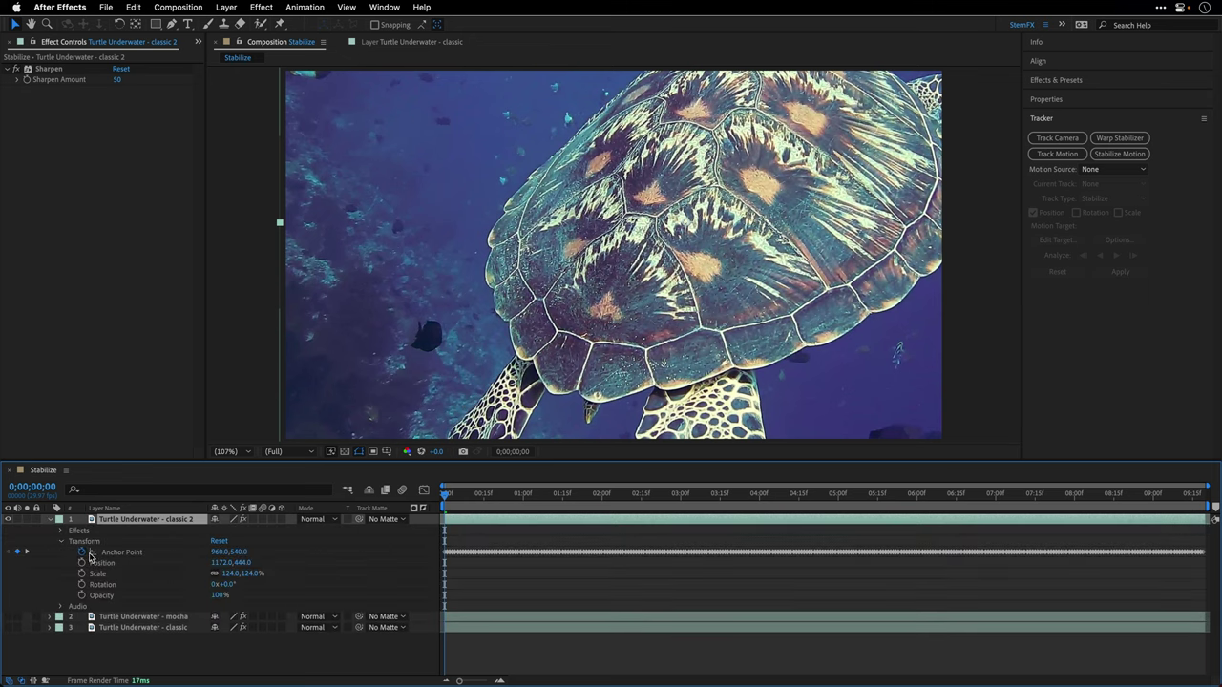
click(85, 553)
click(218, 541)
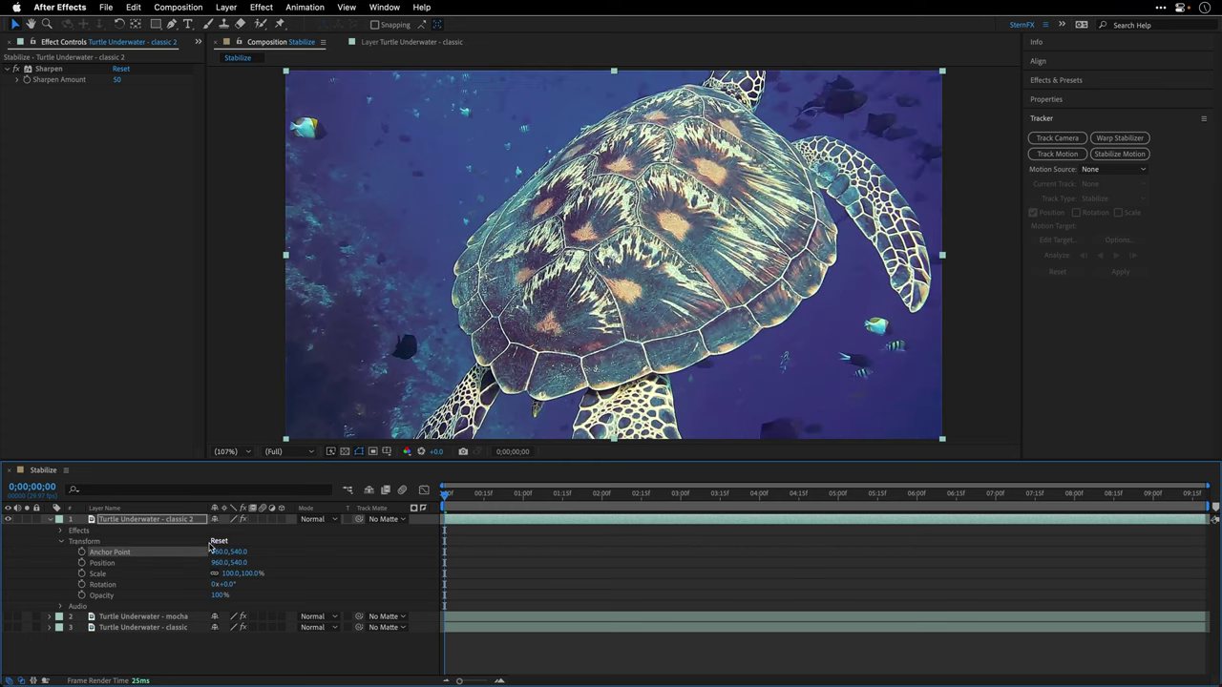
key(super+shift+a)
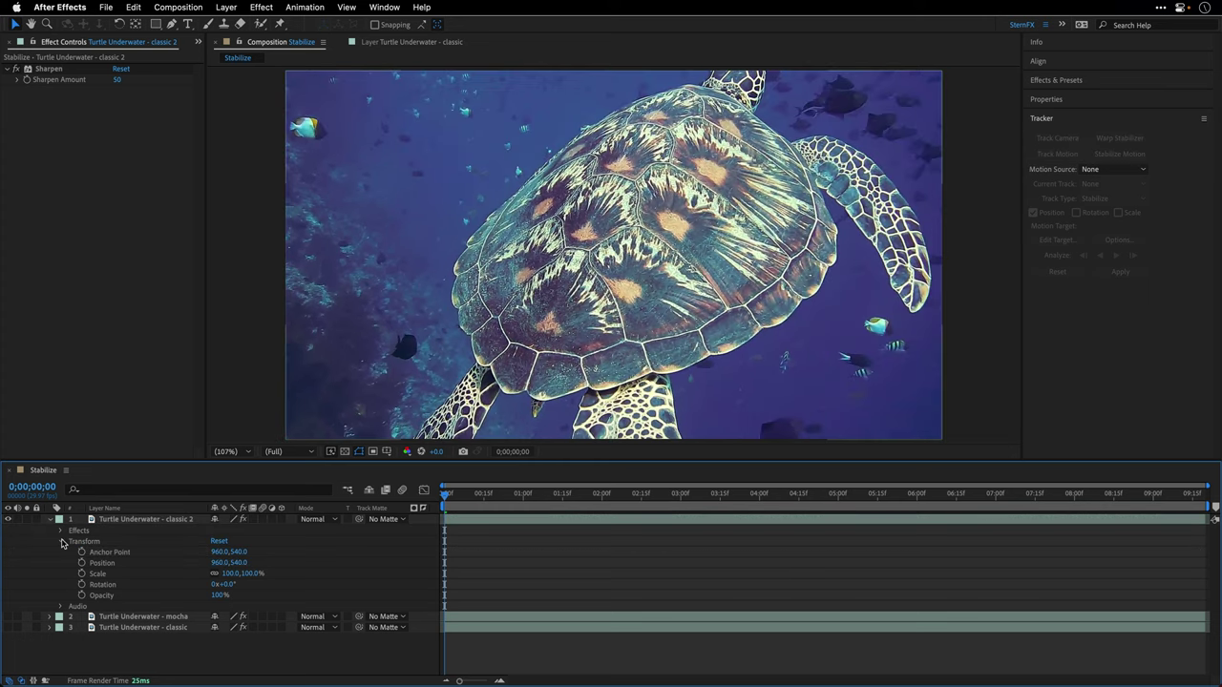
click(62, 541)
click(60, 531)
click(95, 541)
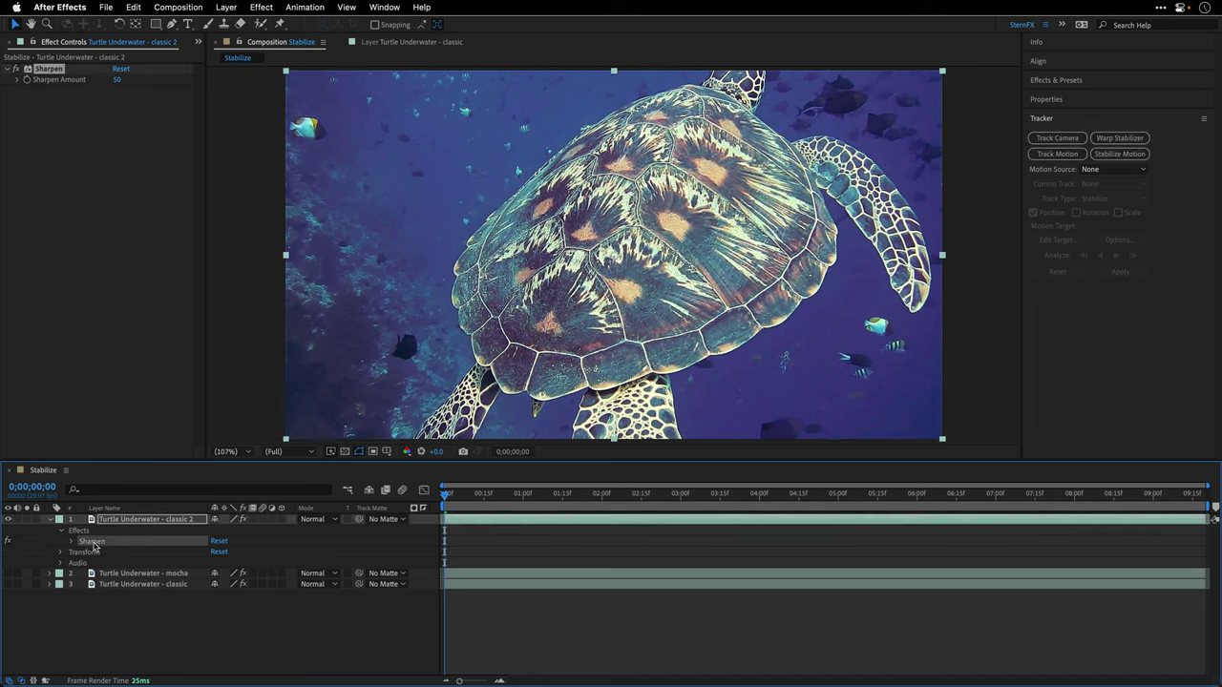
key(Delete)
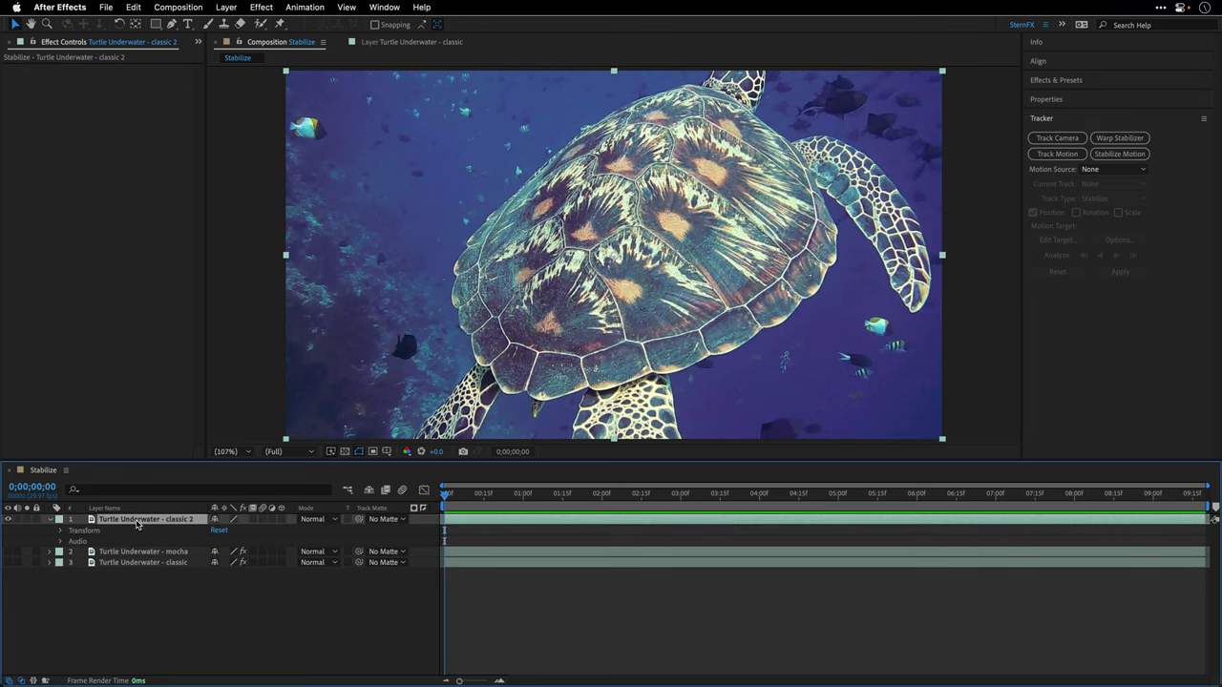
- Rename the top classic 2 copy to 'Turtle Underwater - warp'
key(Return)
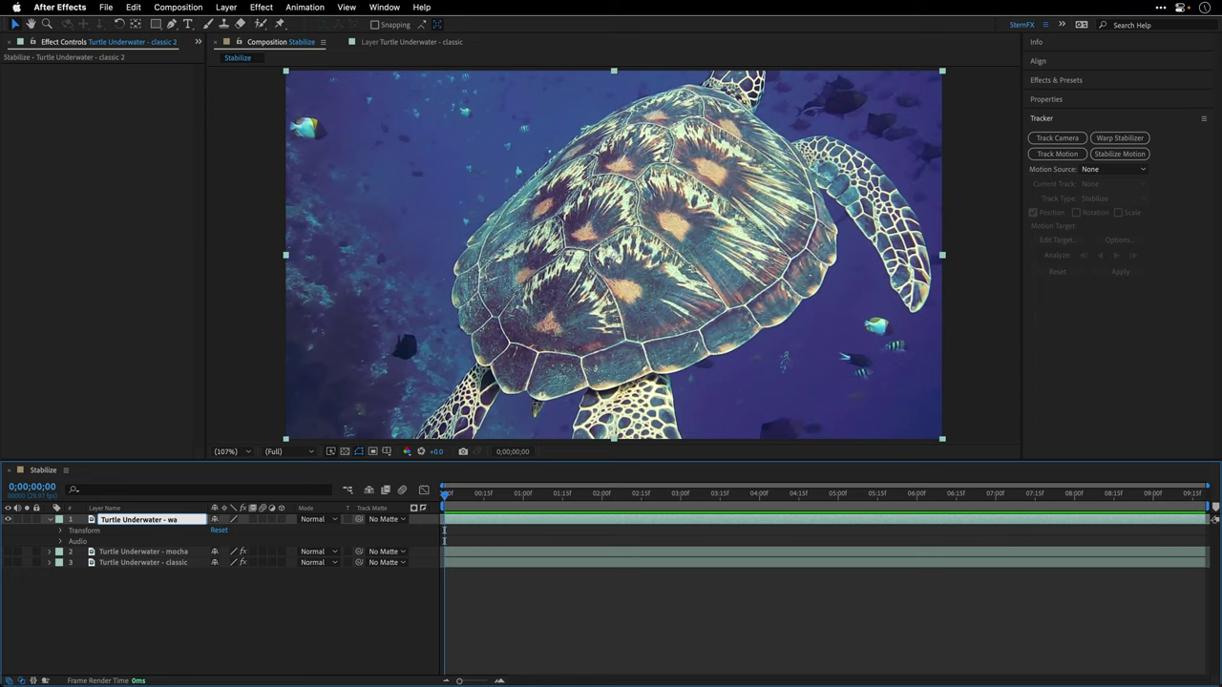
text(Turtle Underwater - warp)
key(Return)
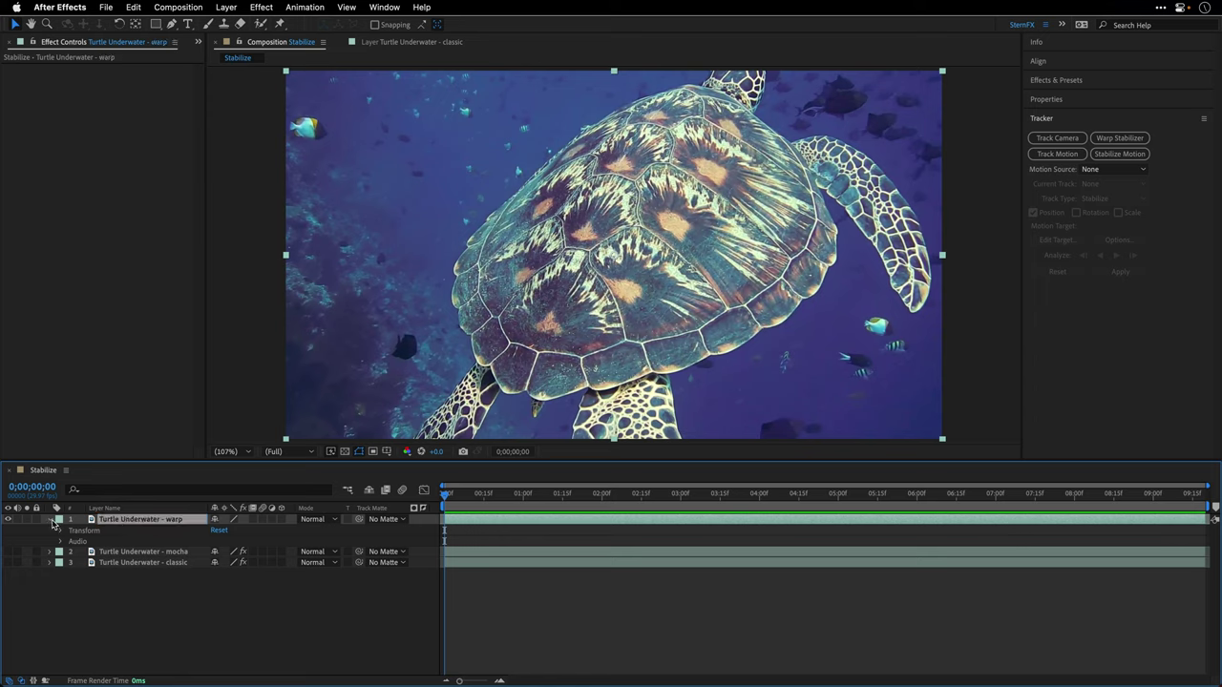
click(50, 521)
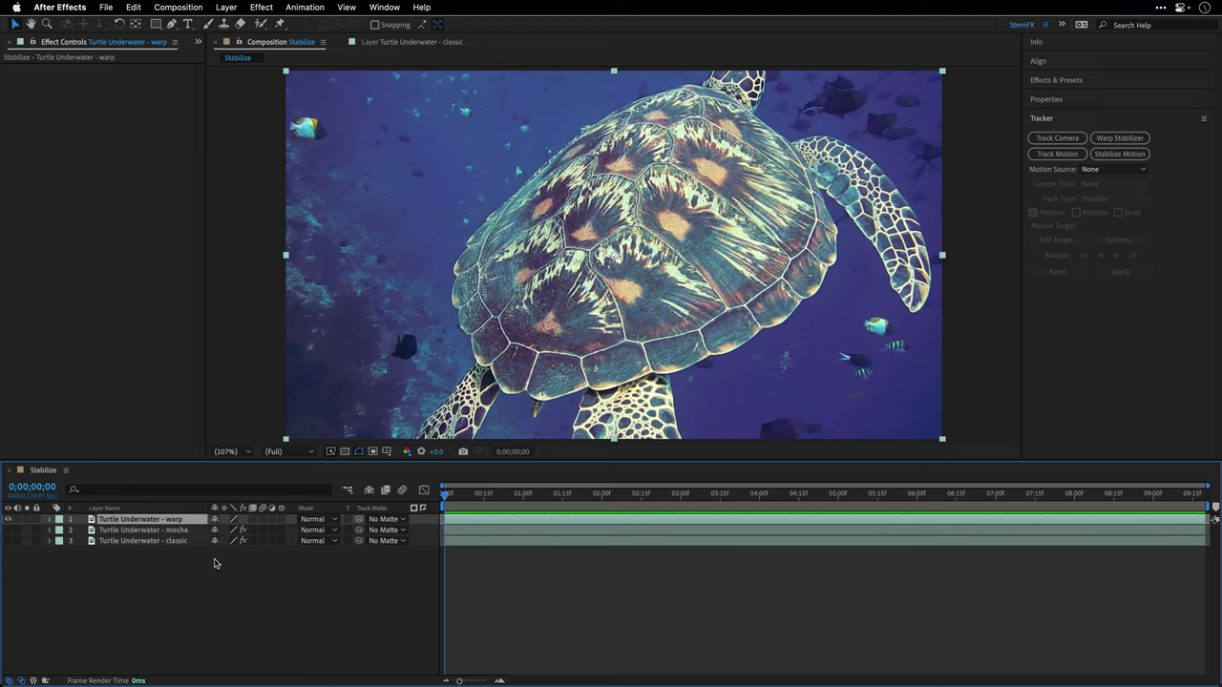
- Apply Warp Stabilizer from the Tracker panel, also showing Track & Stabilize > Warp Stabilizer VFX
click(1107, 141)
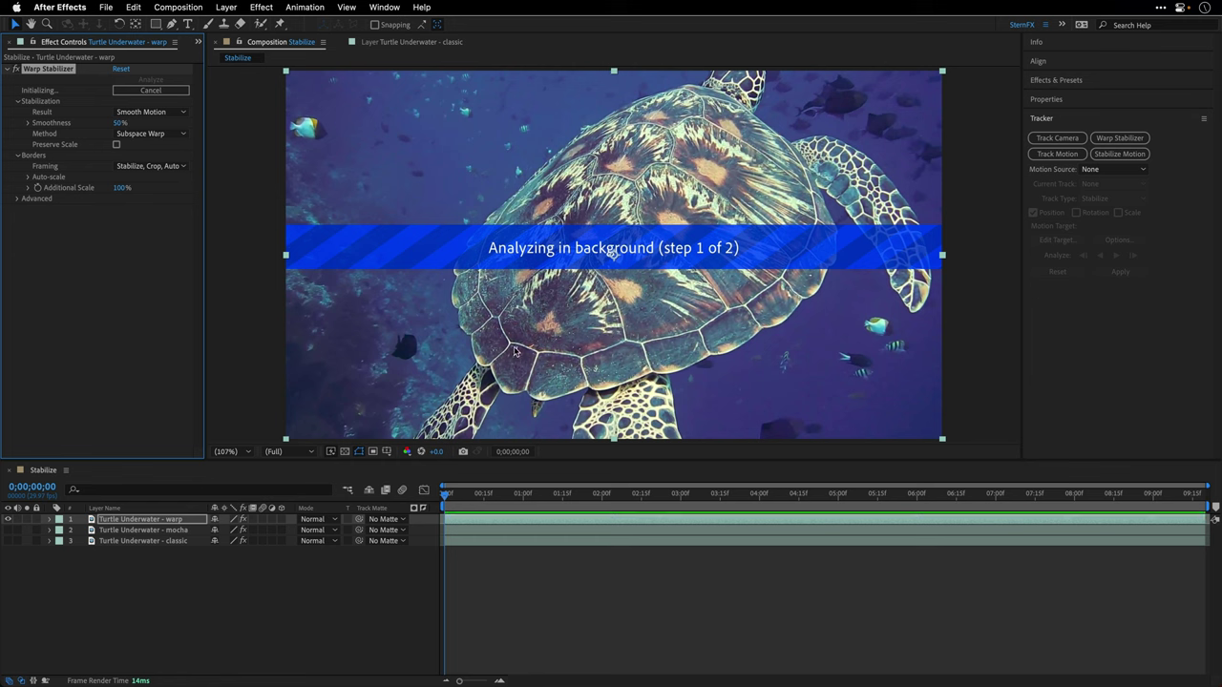
right_click(125, 520)
mouse_move(125, 519)
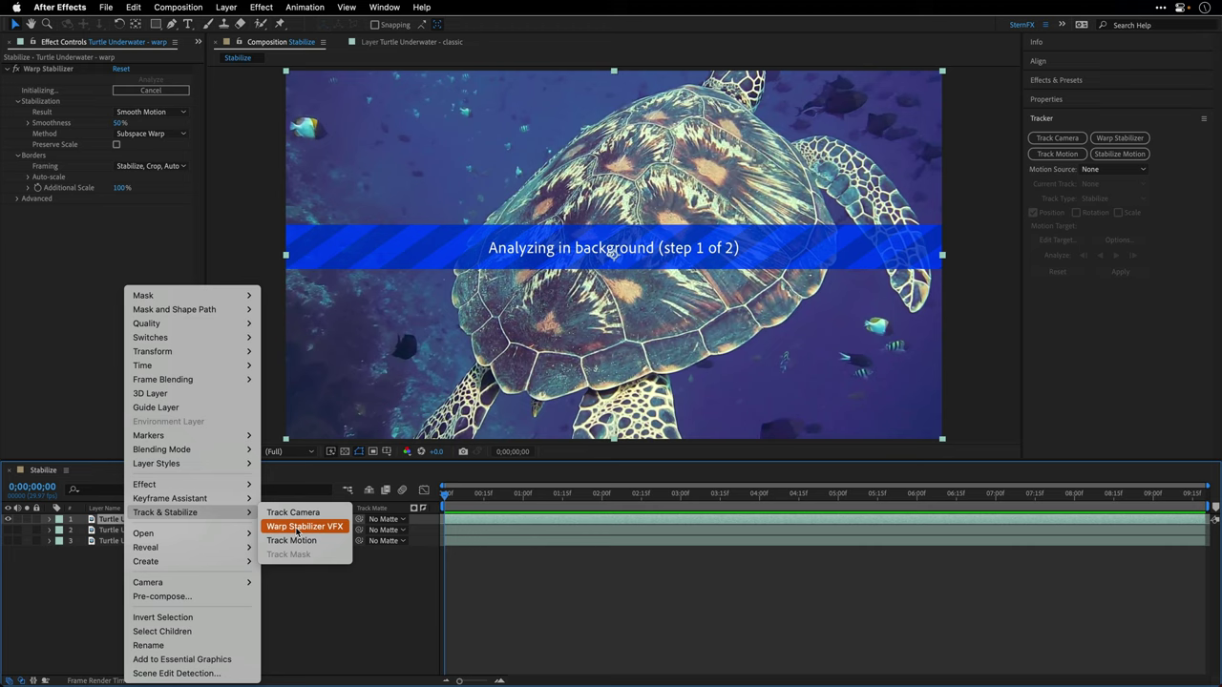
key(Escape)
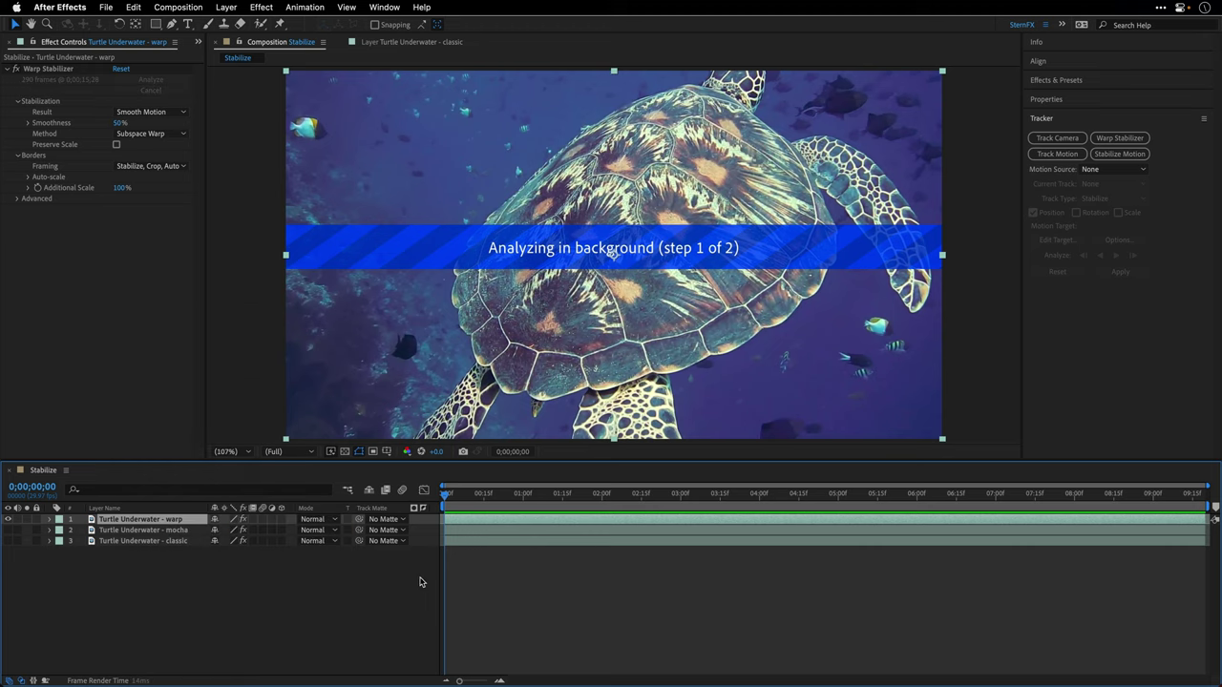
- Show Warp Stabilizer under Animation and Effect > Distort while stabilizing finishes at 112.4%
click(303, 7)
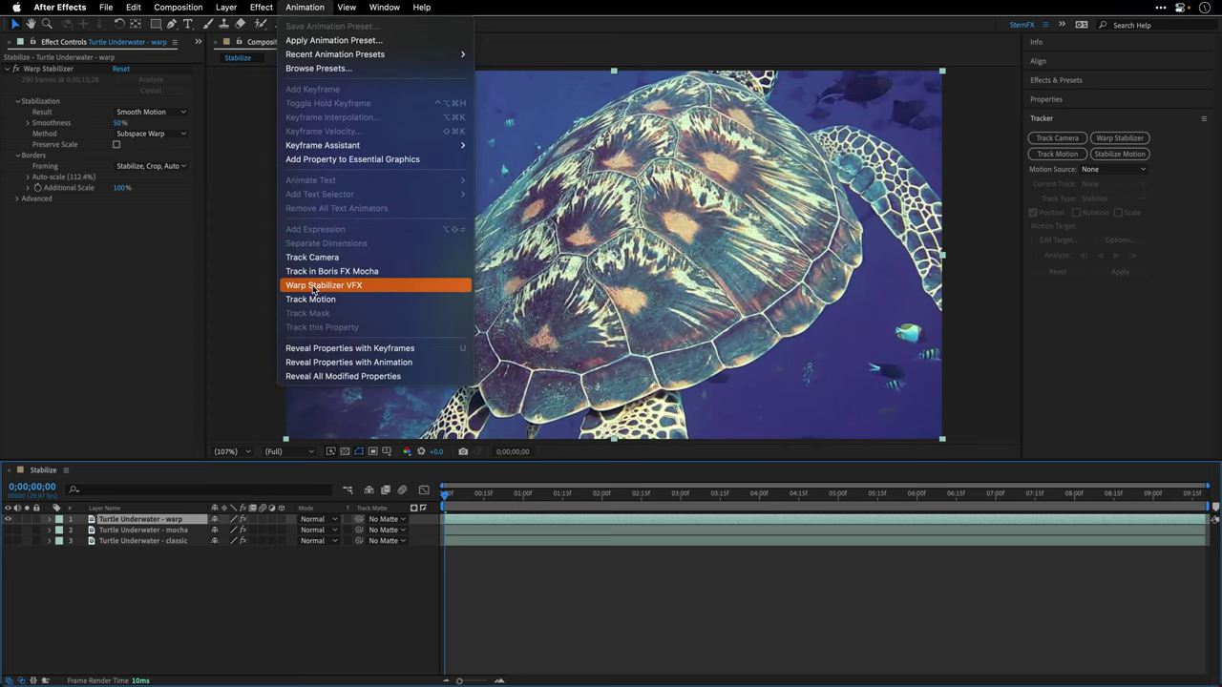
mouse_move(264, 5)
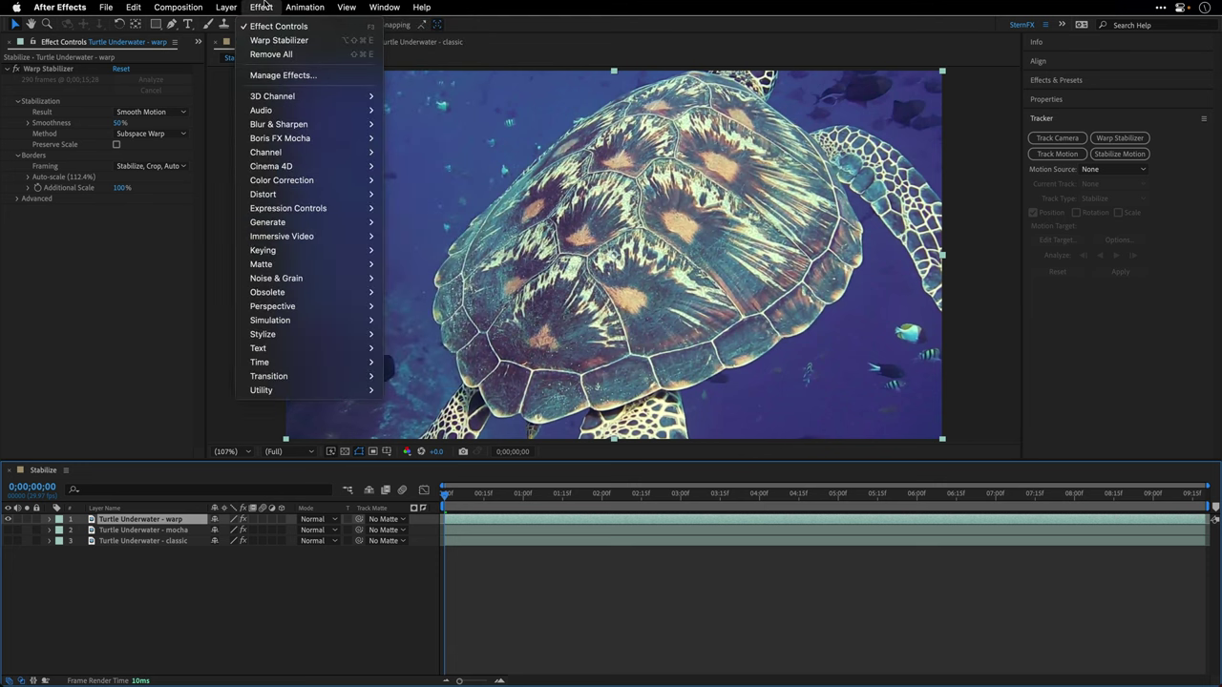
mouse_move(273, 195)
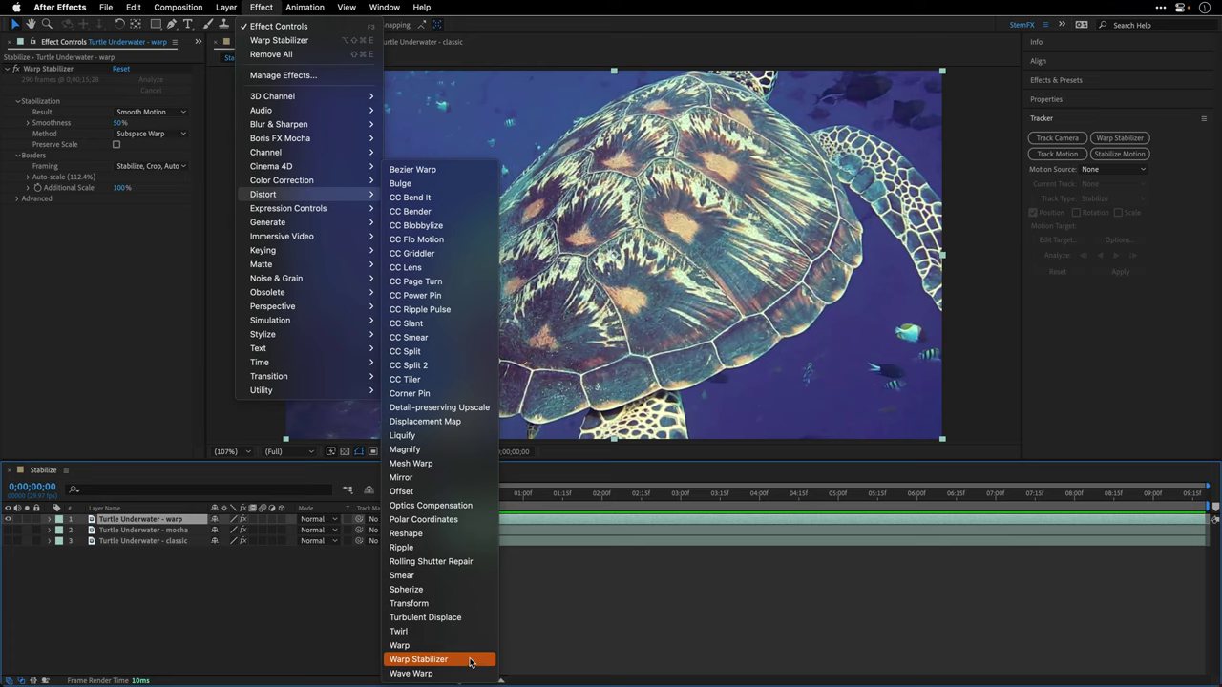
click(266, 646)
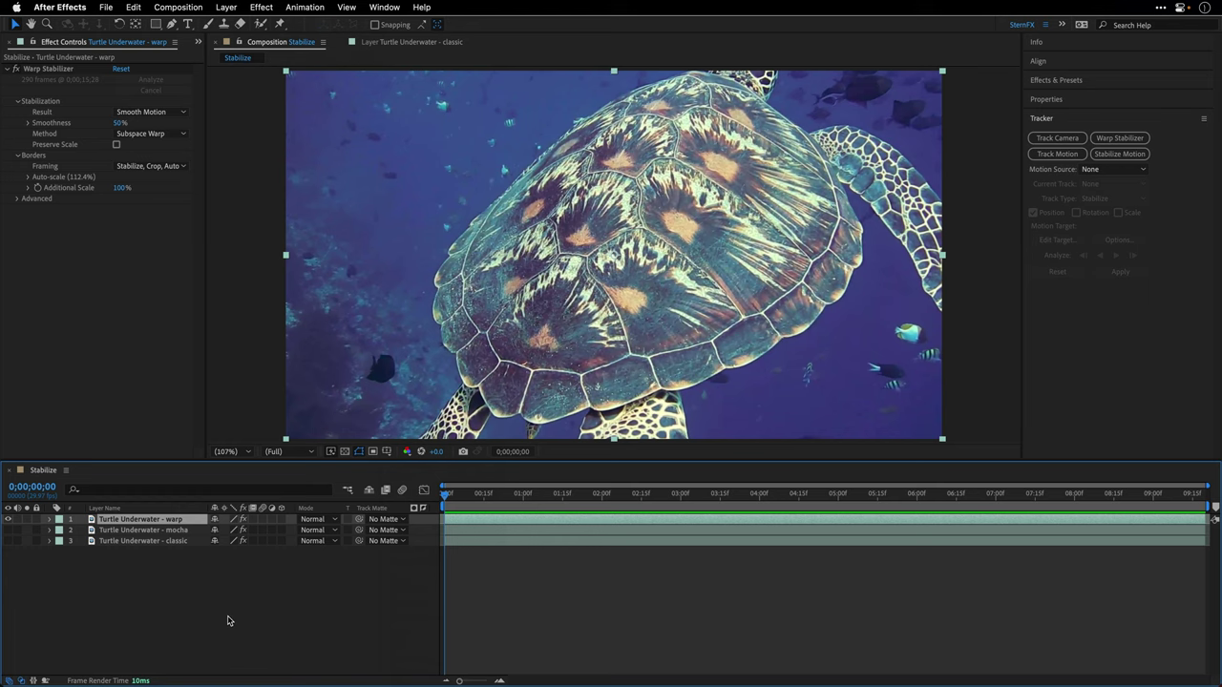
- Preview the Warp-stabilized Turtle Underwater - warp layer in the Stabilize composition
key(space)
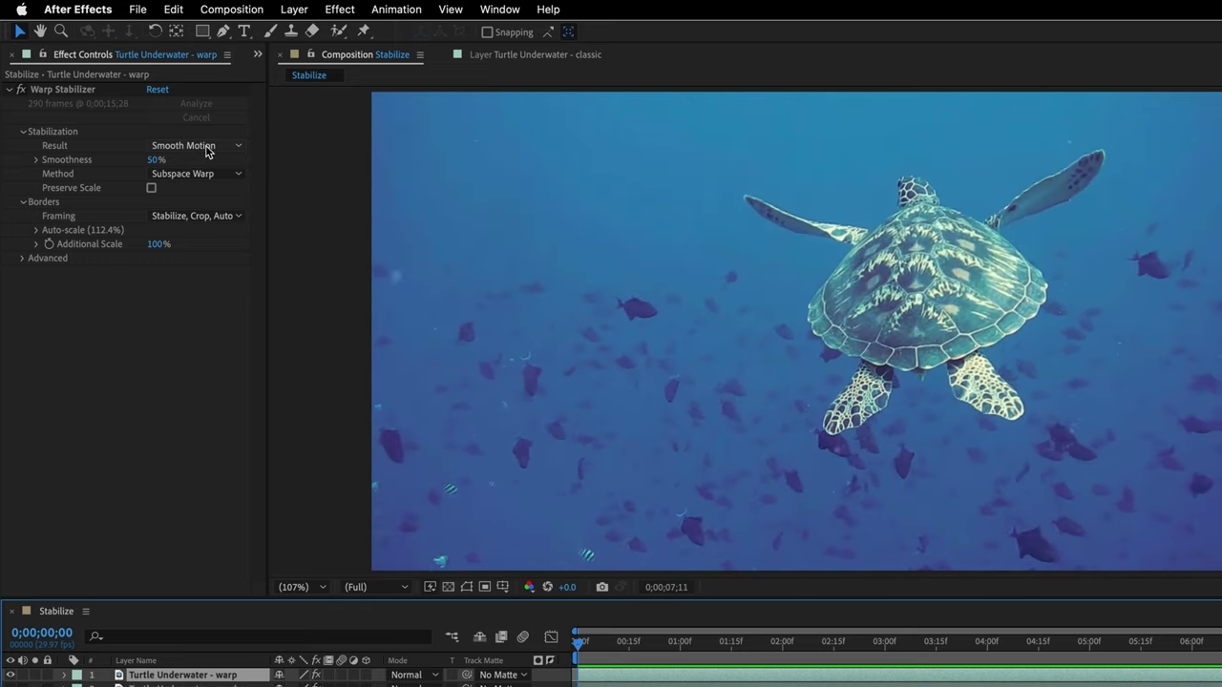
- Compare the No Motion result, return to Smooth Motion, and raise Smoothness to 265%
click(206, 149)
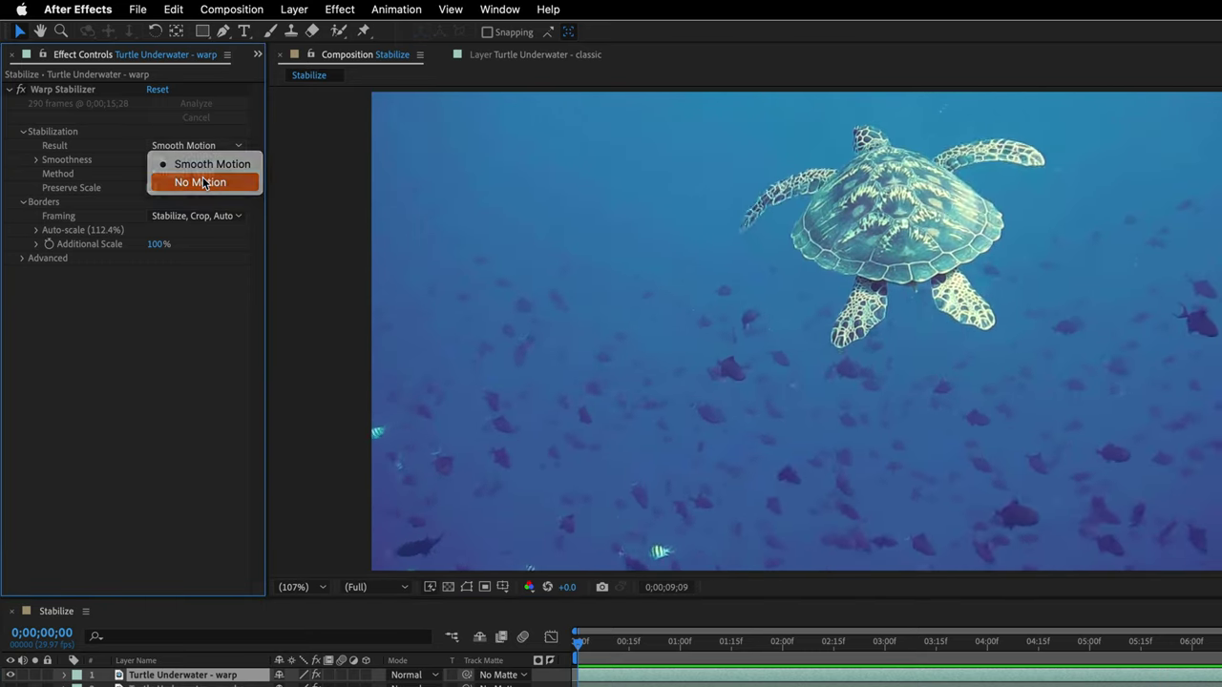
click(201, 182)
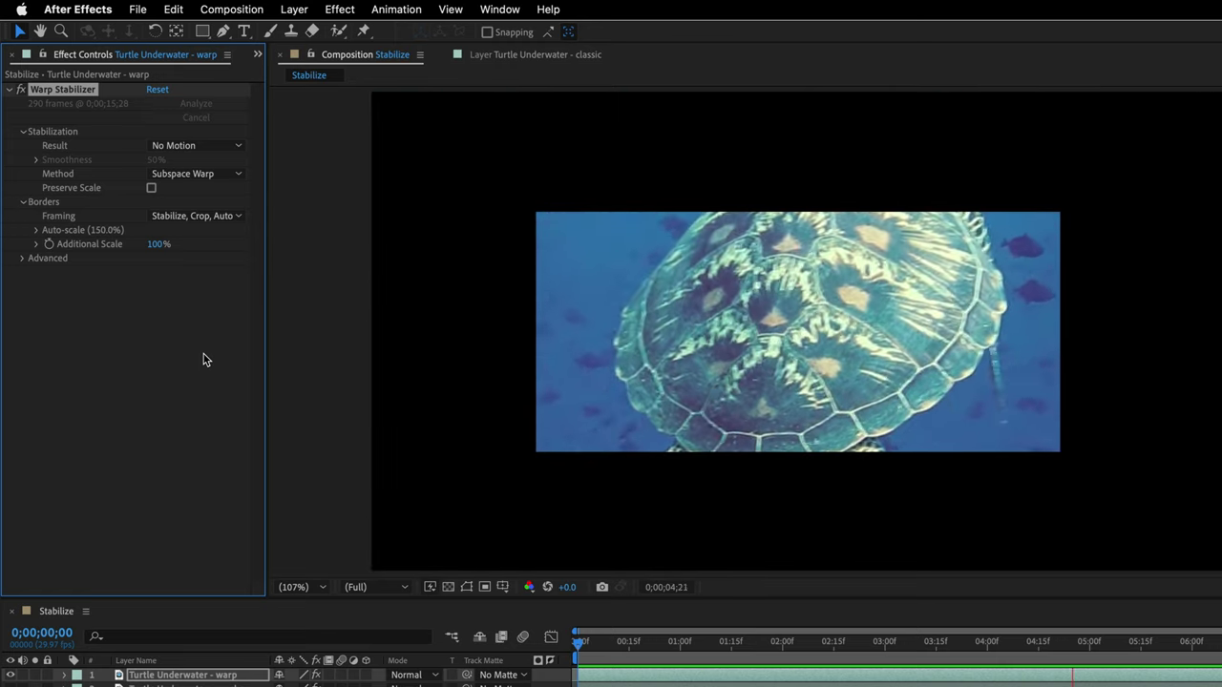
click(186, 146)
click(181, 164)
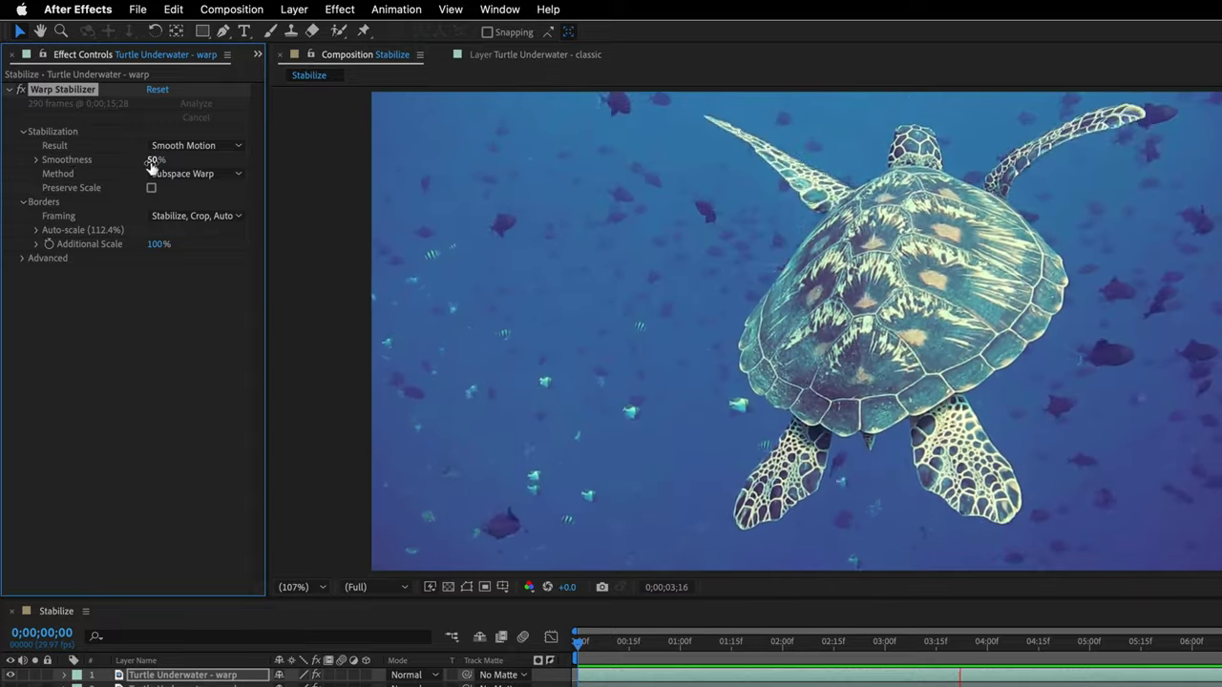
drag(153, 160, 331, 163)
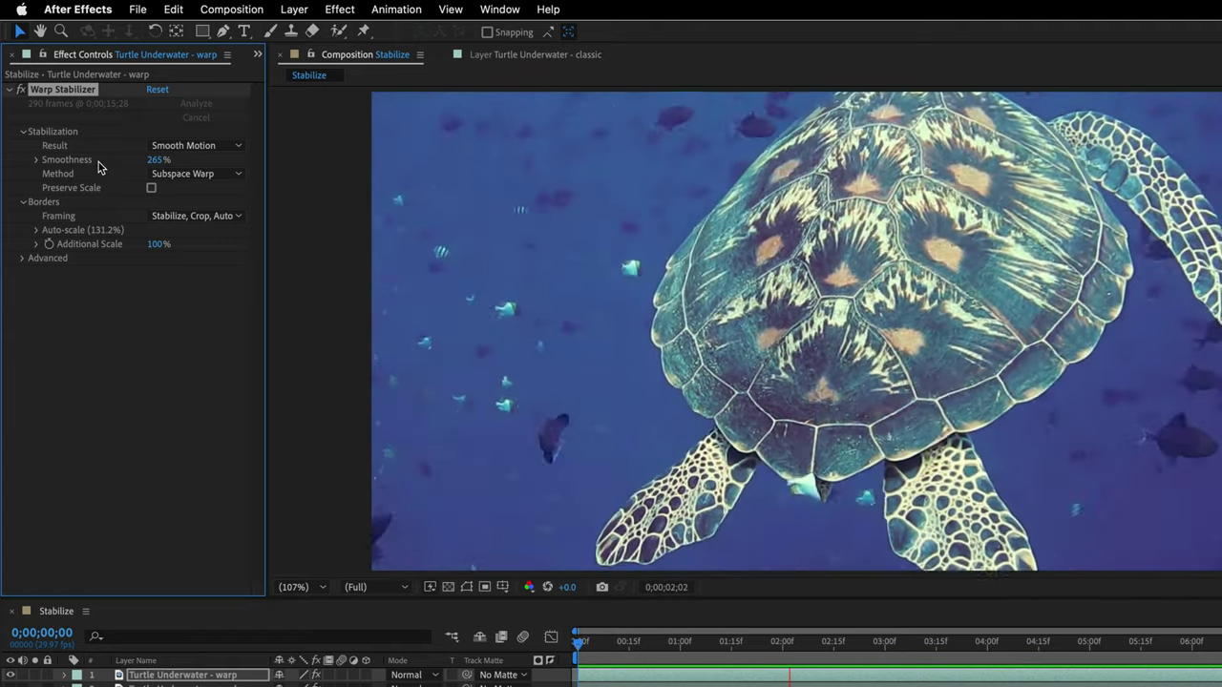
- Reset Smoothness to 50% and set Framing to Stabilize Only, leaving black edges uncropped
right_click(67, 166)
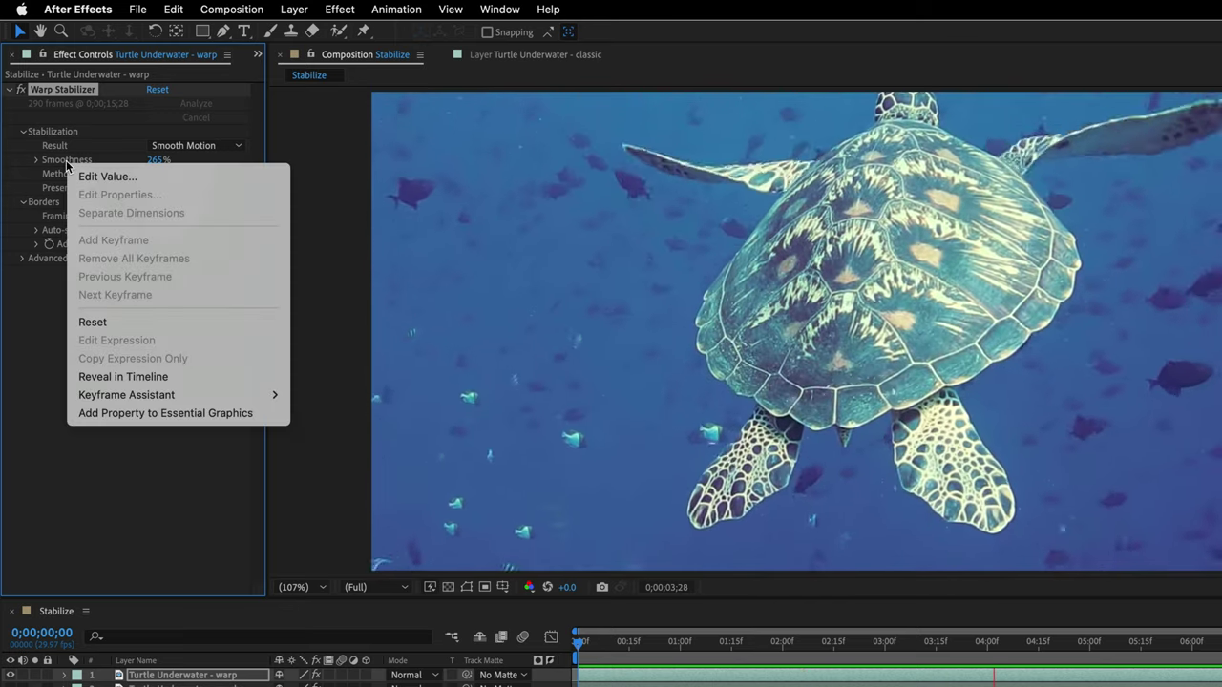
click(98, 321)
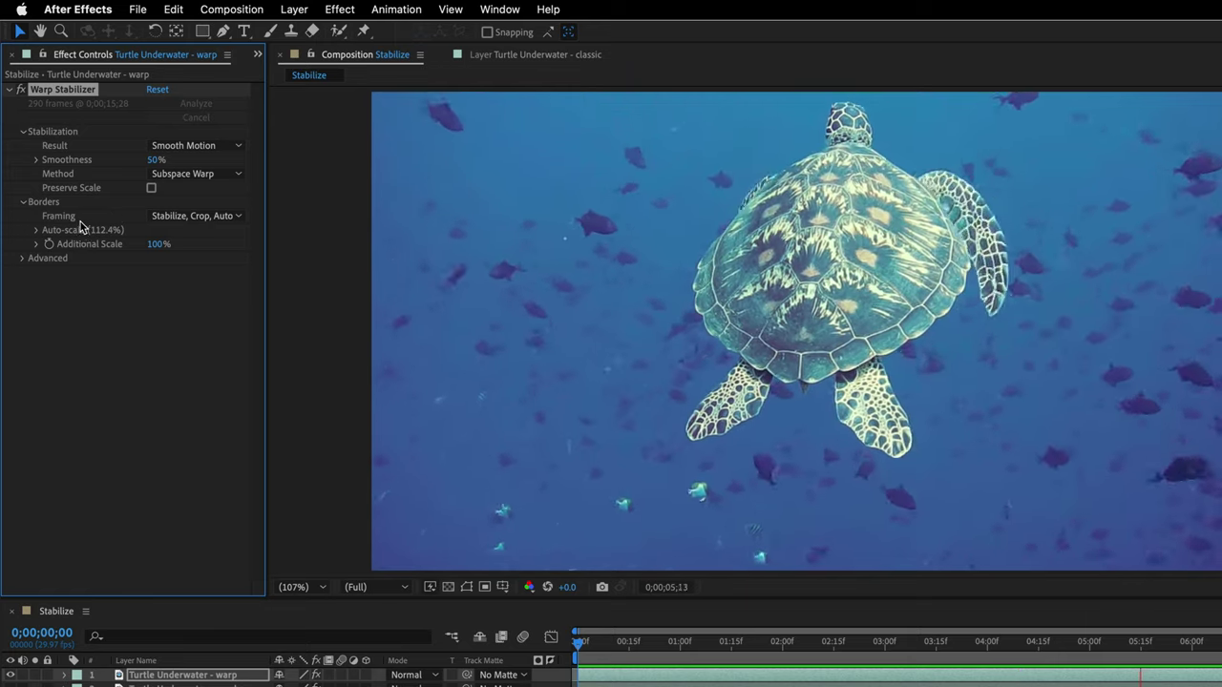
click(208, 222)
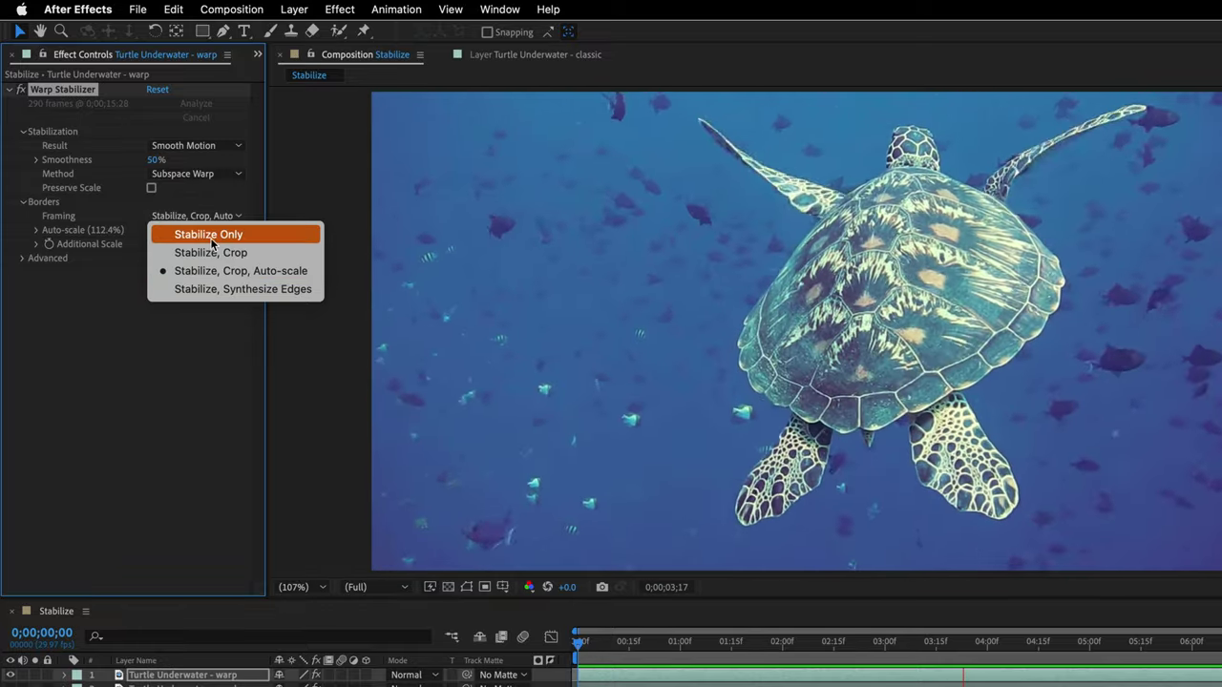
click(211, 235)
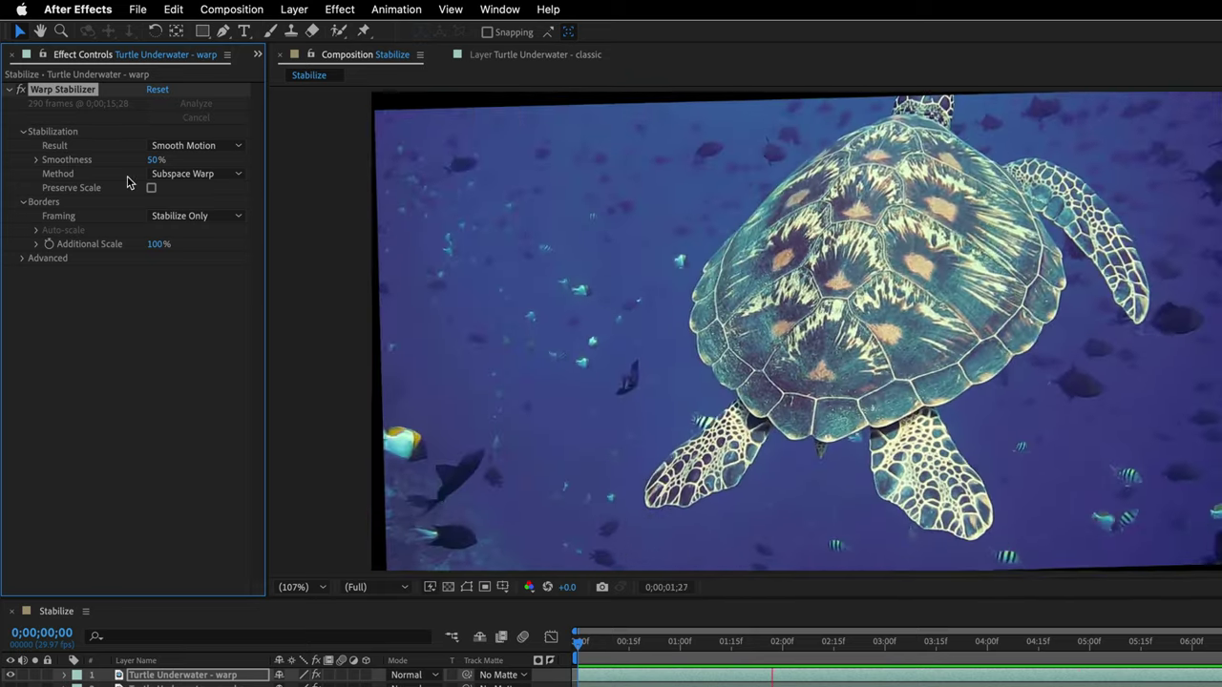
click(182, 182)
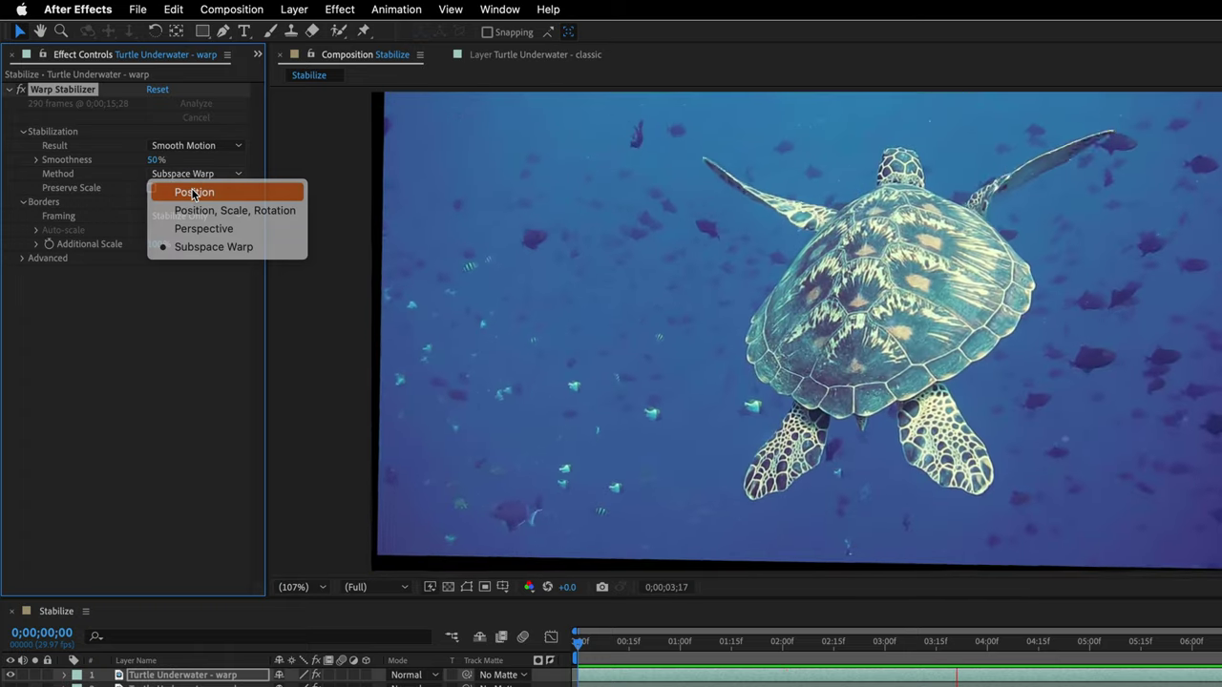
- Switch the Warp Stabilizer Method to Position
click(191, 192)
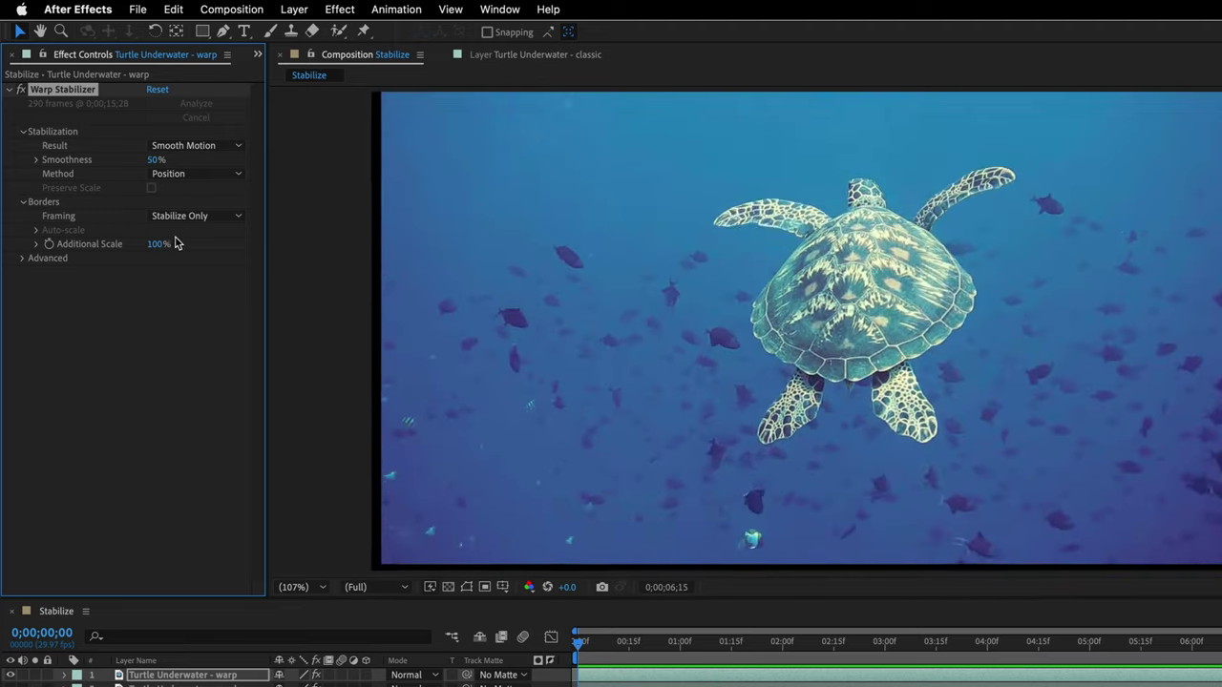
click(185, 220)
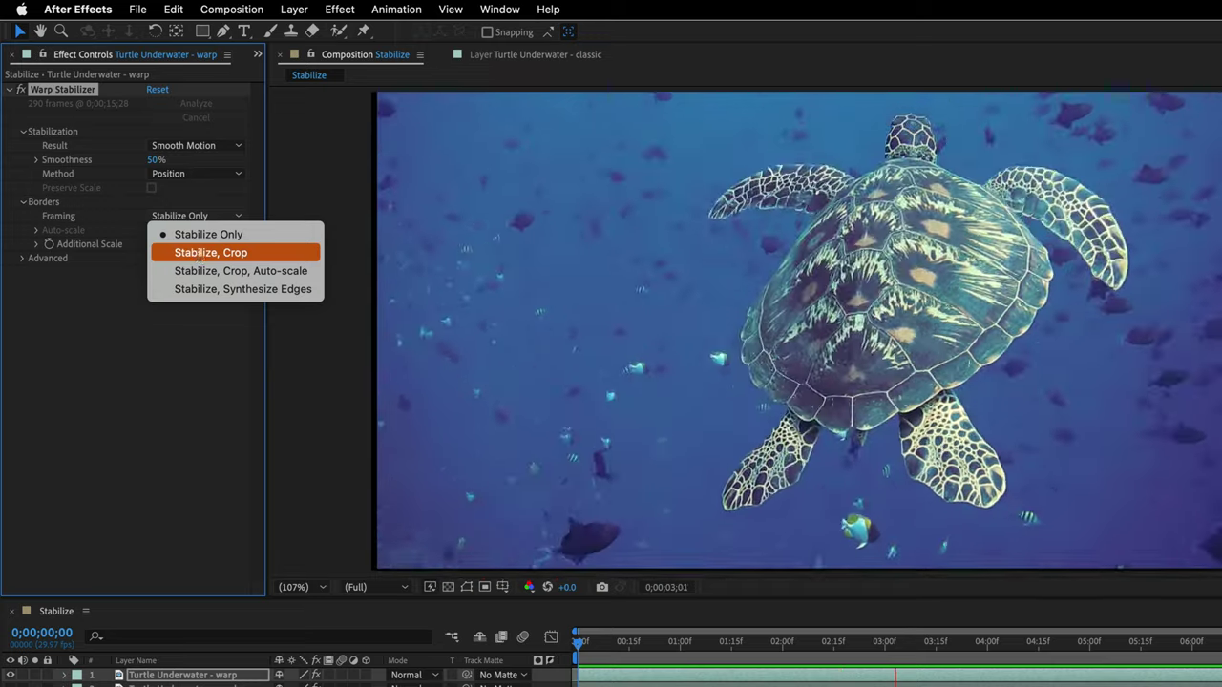
- Preview Framing as Stabilize Crop, then Crop Auto-scale, then Synthesize Edges
click(198, 253)
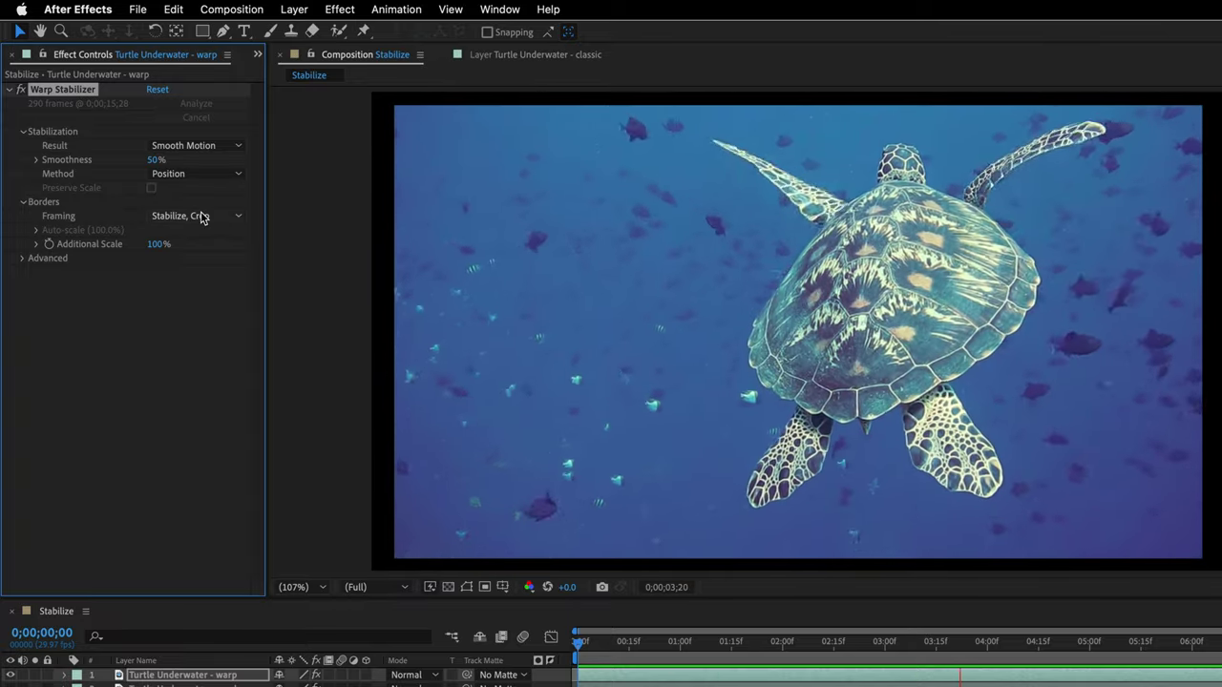
click(202, 215)
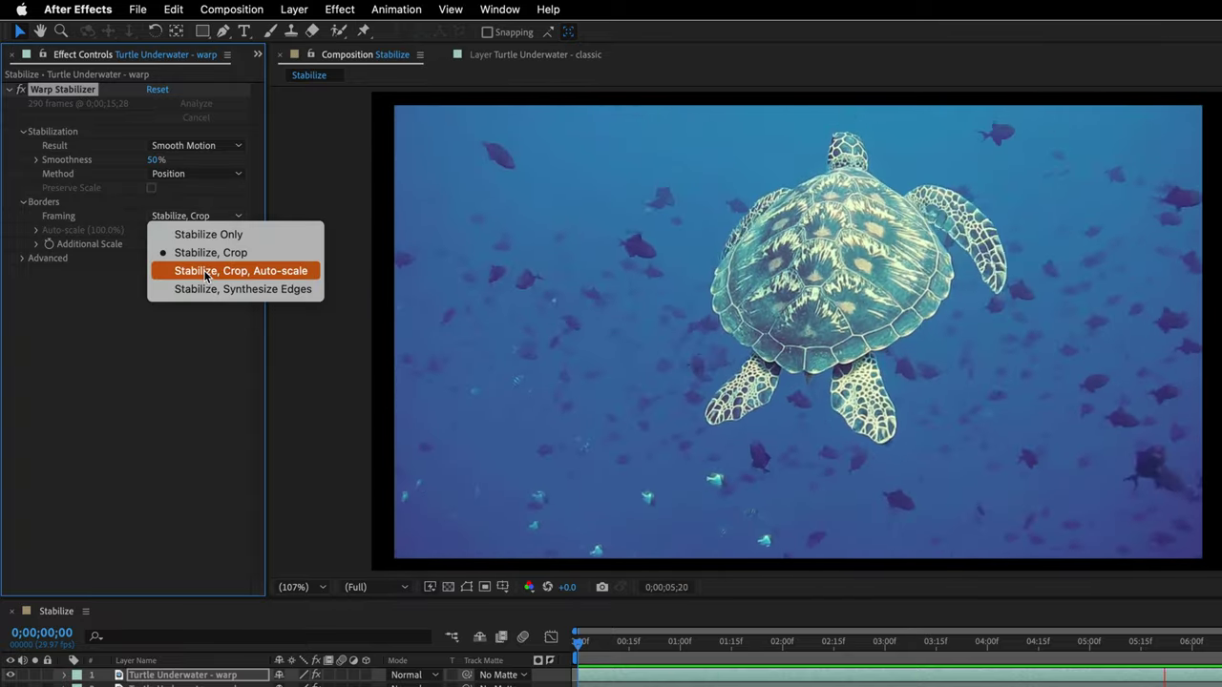
click(205, 275)
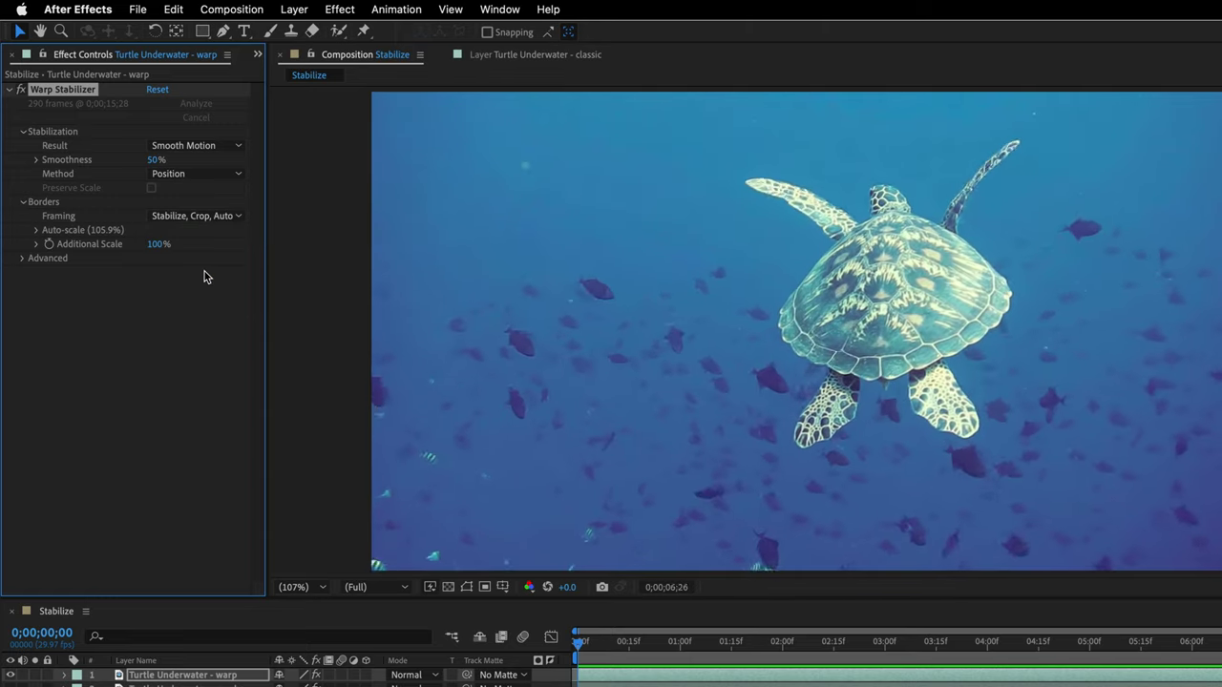
click(204, 216)
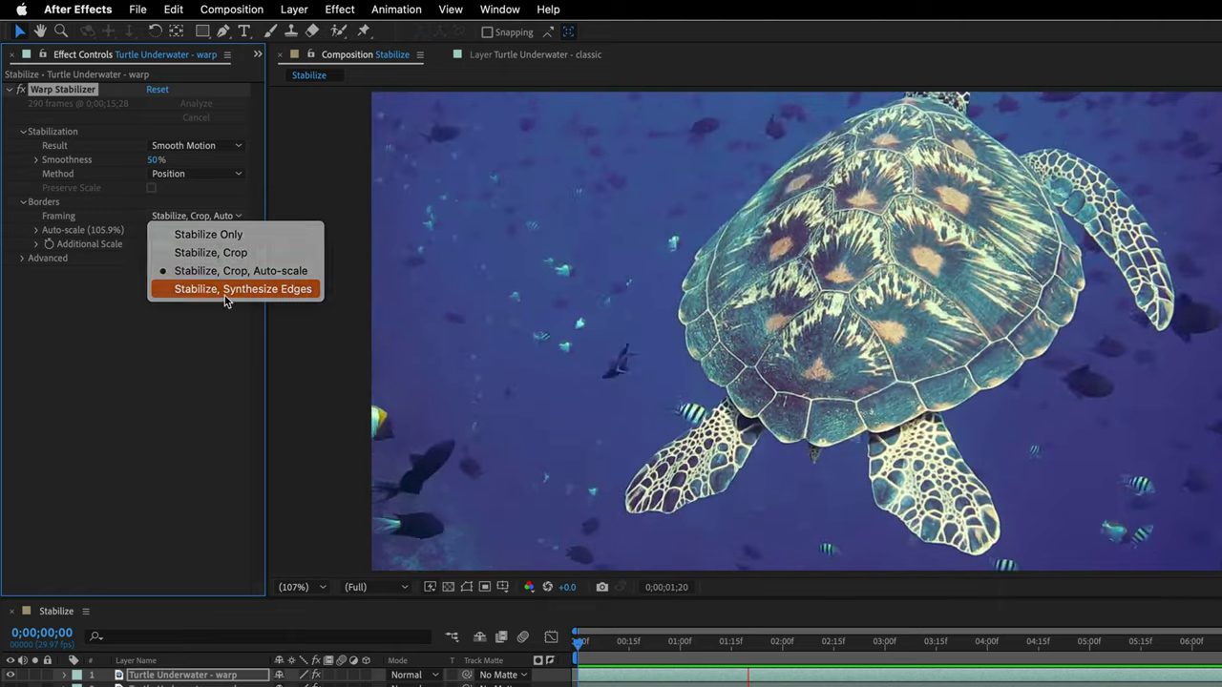
click(203, 289)
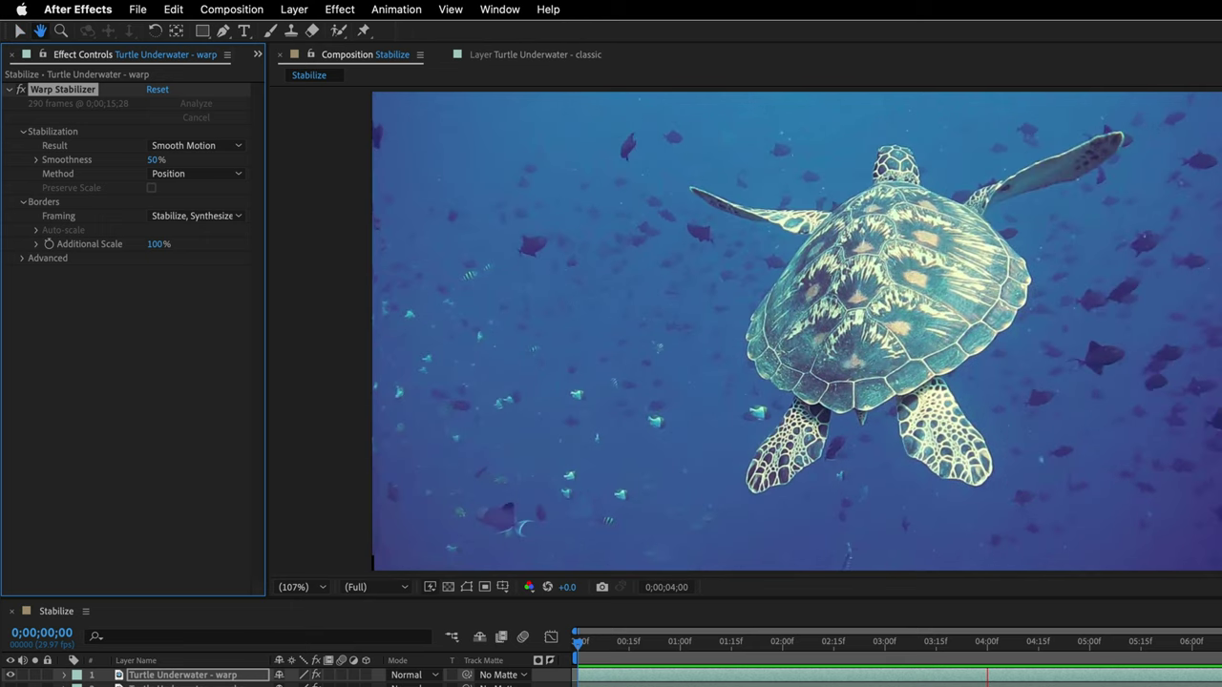
key(space)
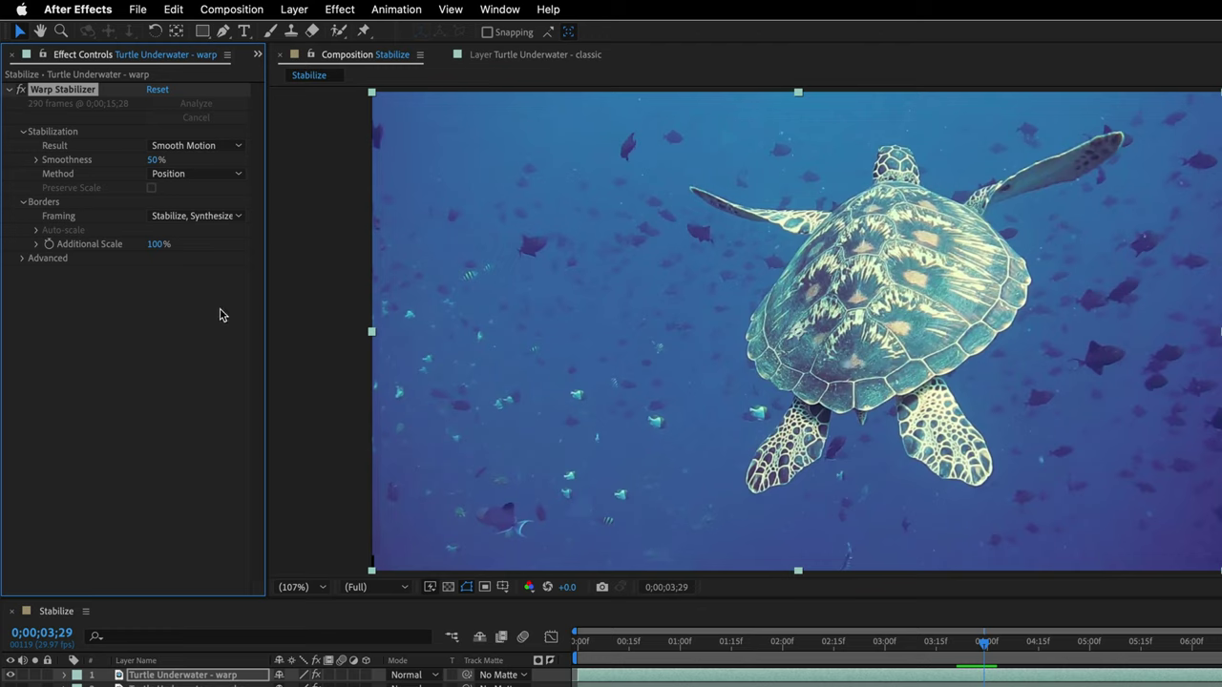
- Return Framing to Stabilize Only and play the stabilized preview
click(199, 218)
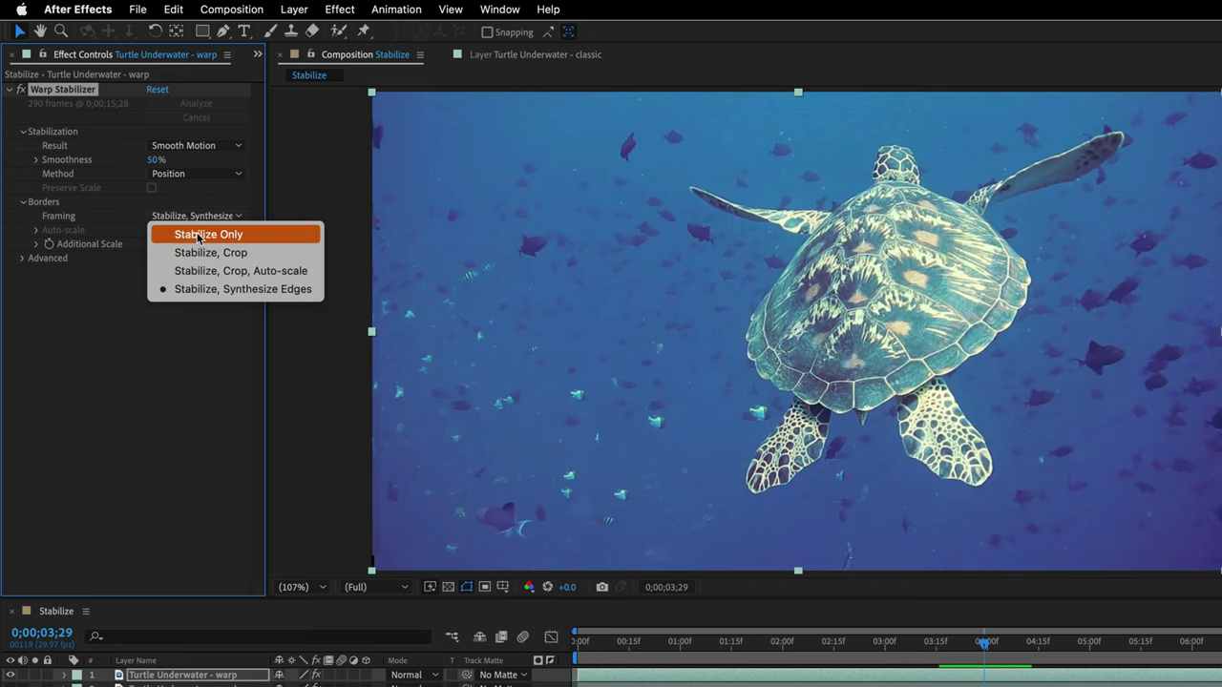
click(198, 235)
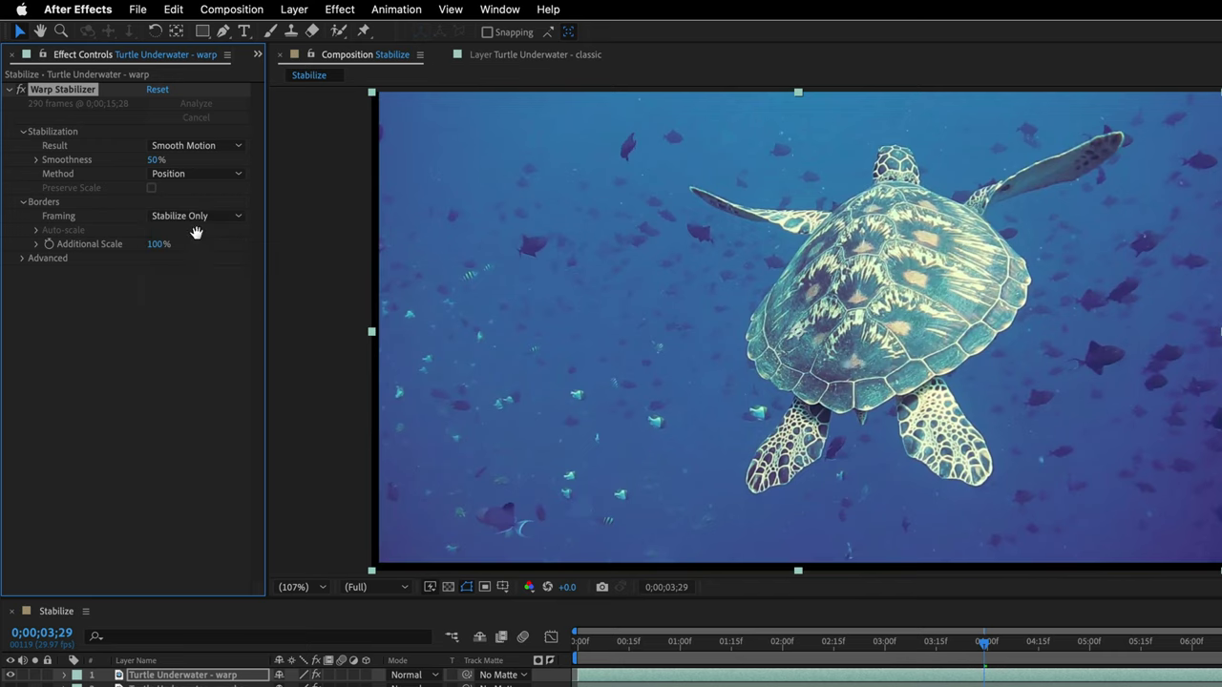
key(space)
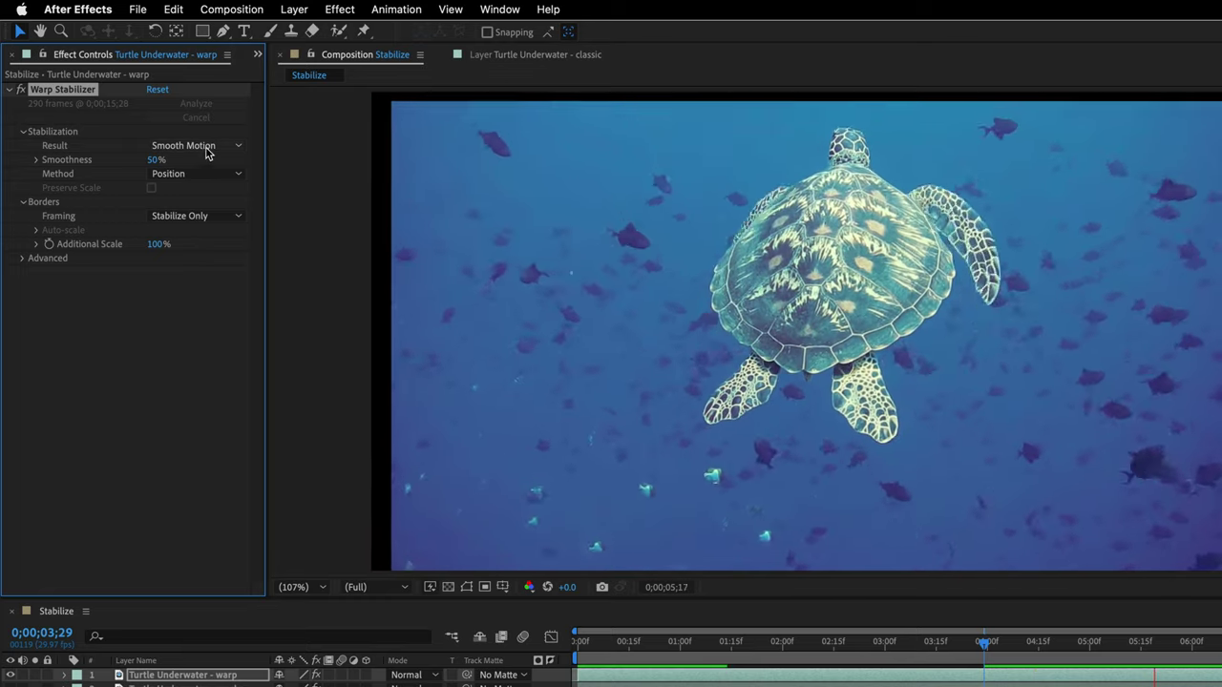
click(207, 175)
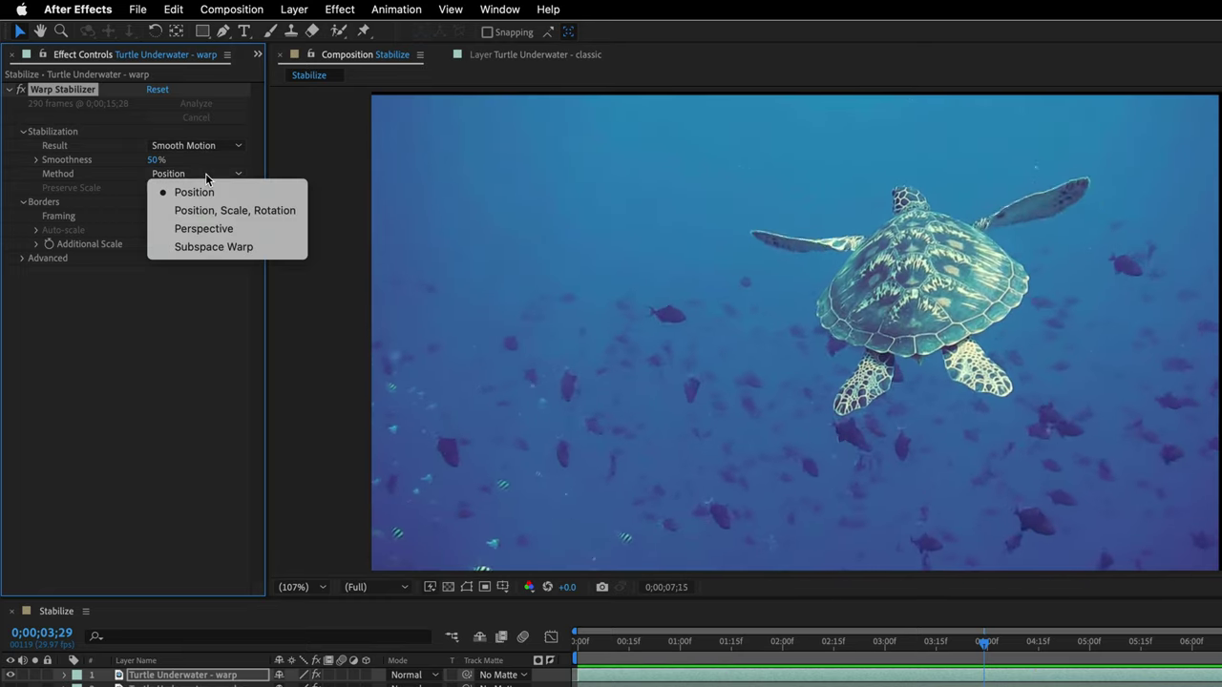
- Preview the Position, Scale, Rotation and Perspective methods, then restore Subspace Warp
click(210, 208)
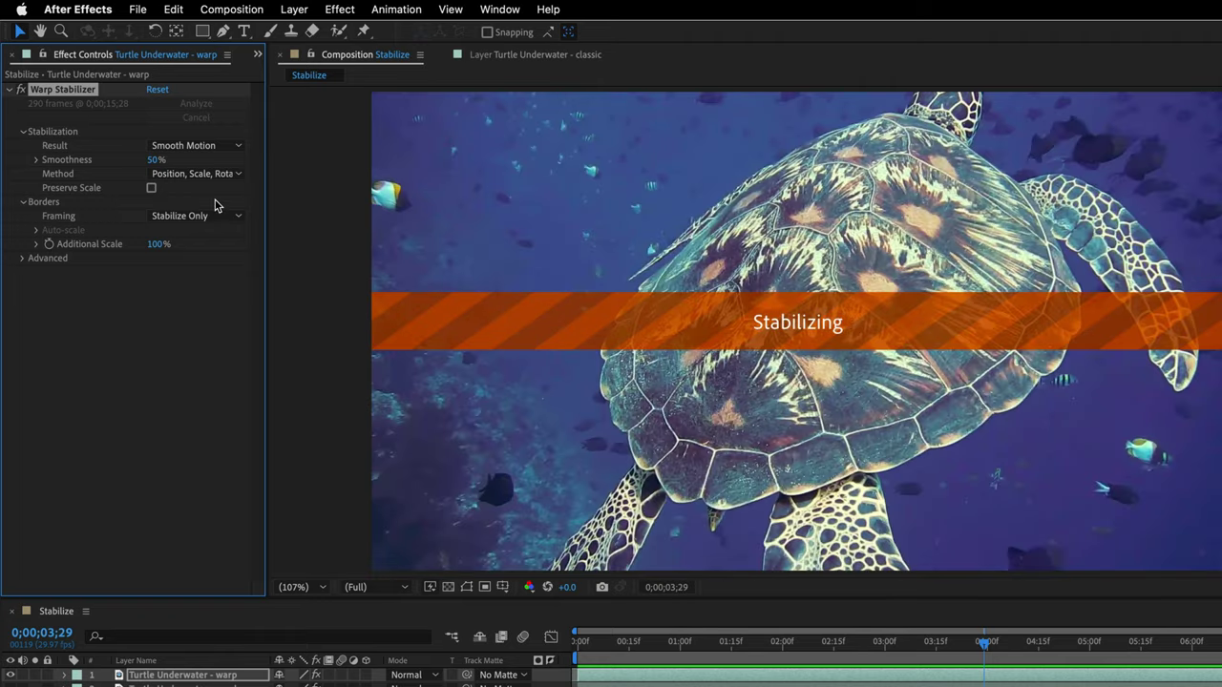
key(space)
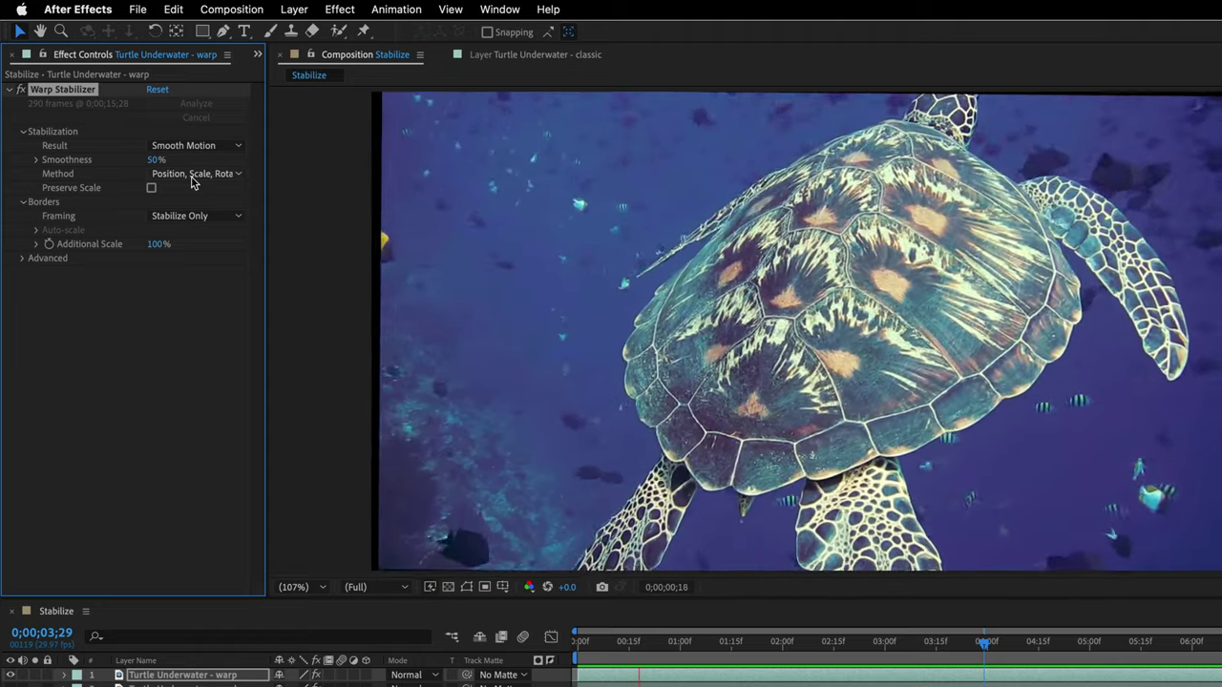
click(194, 181)
click(195, 223)
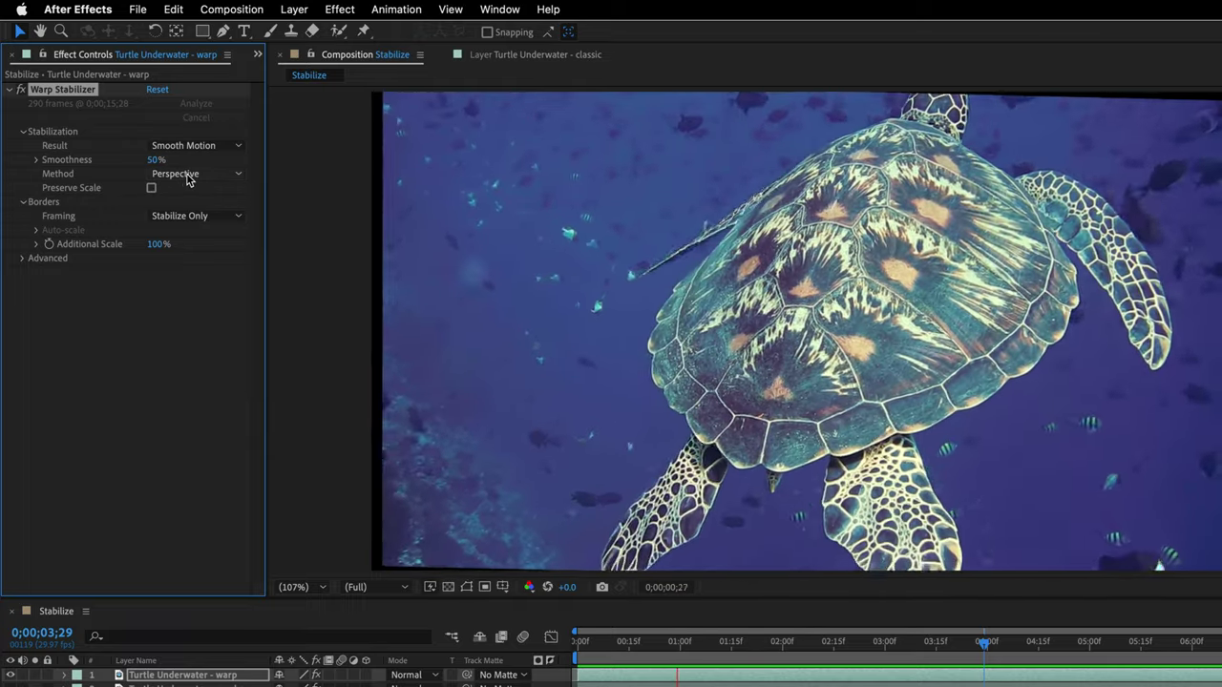
click(201, 179)
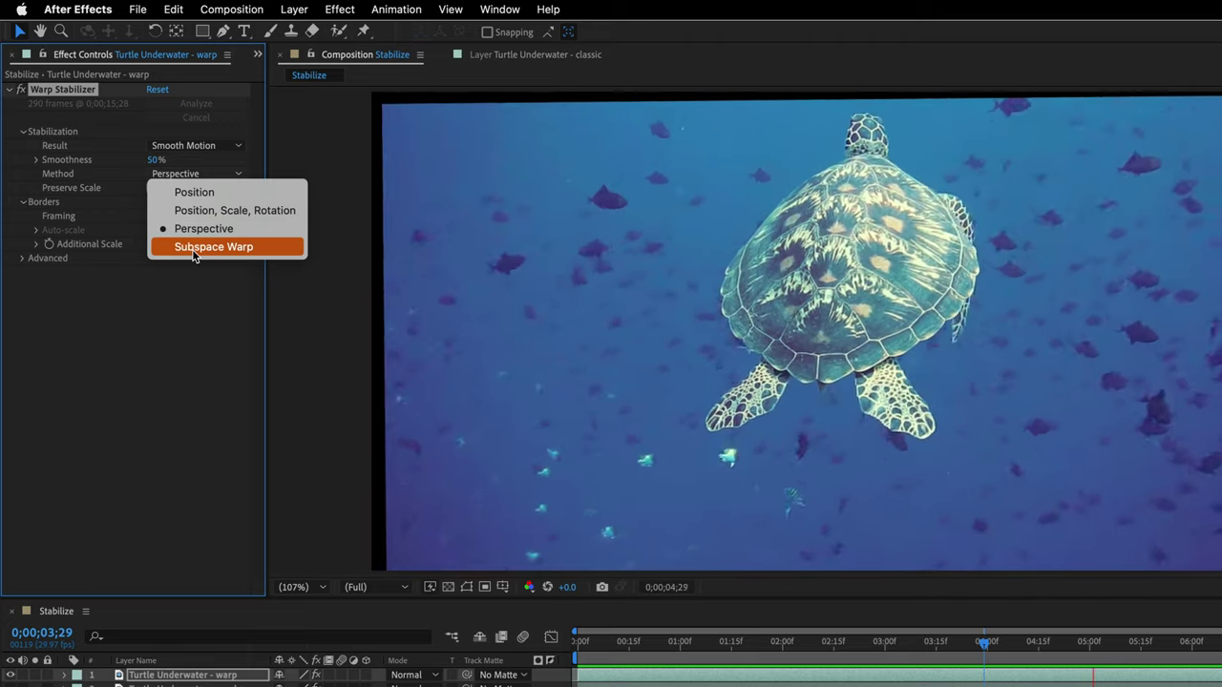
click(192, 250)
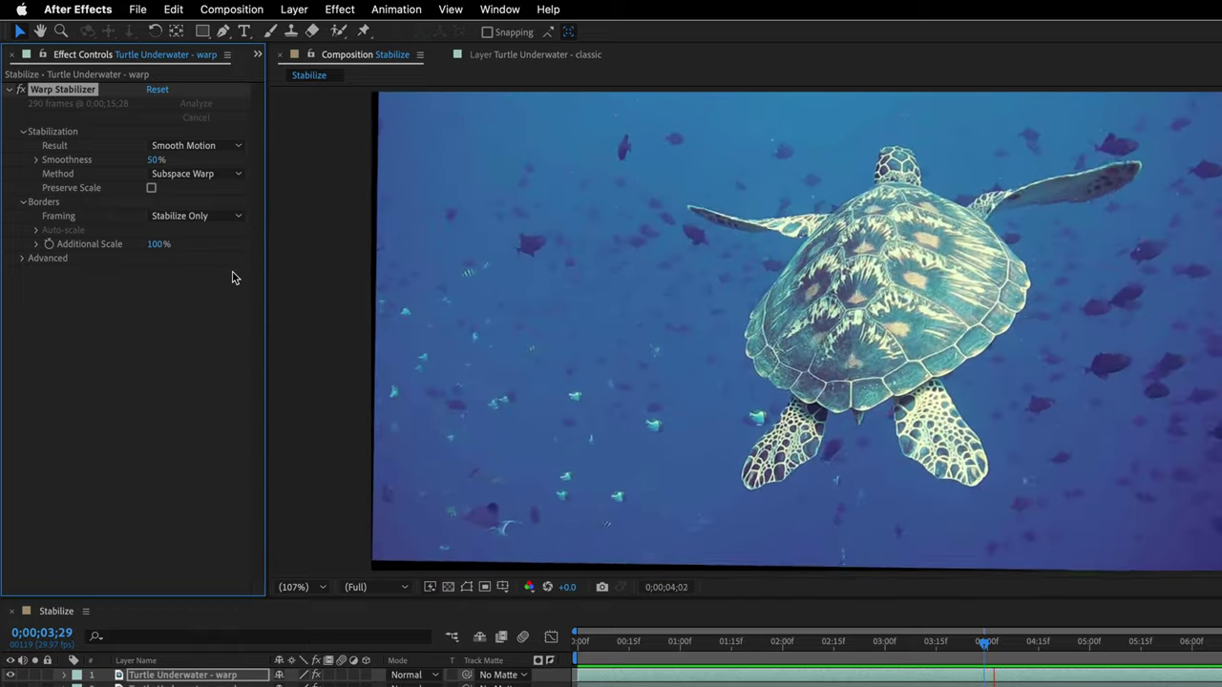
- Set Framing to Stabilize, Crop, Auto-scale with Preserve Scale on, giving 111.9% auto-scale
click(194, 215)
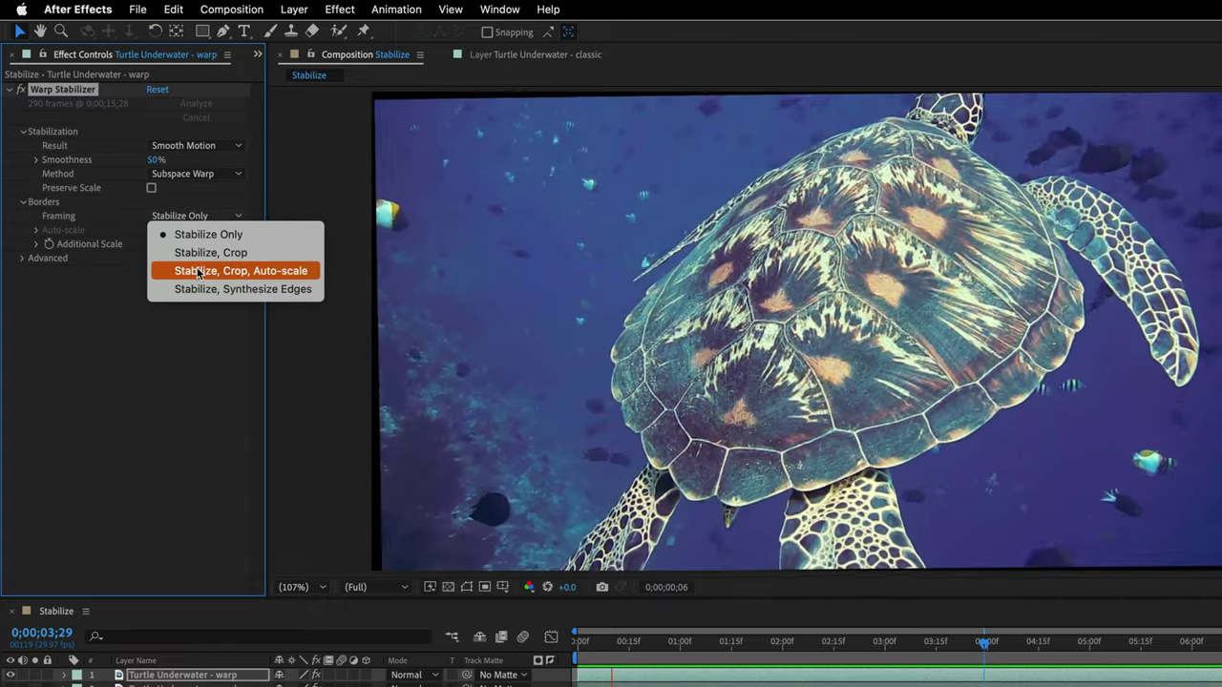
click(199, 272)
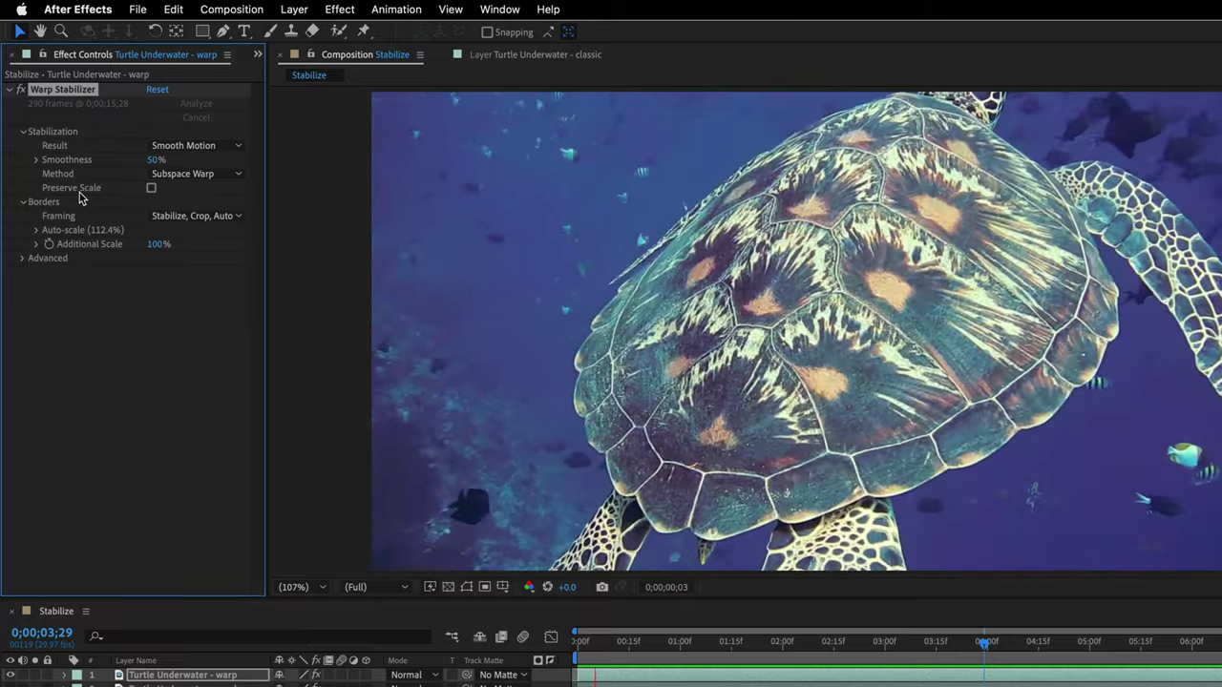
click(151, 189)
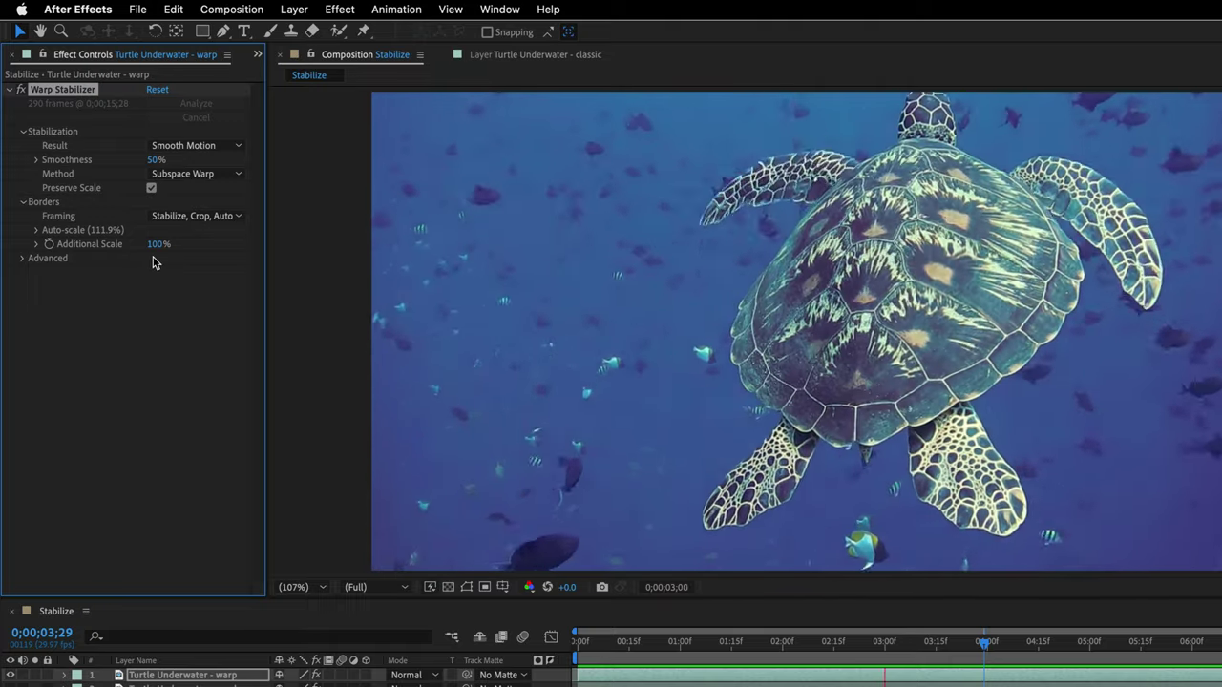
click(22, 258)
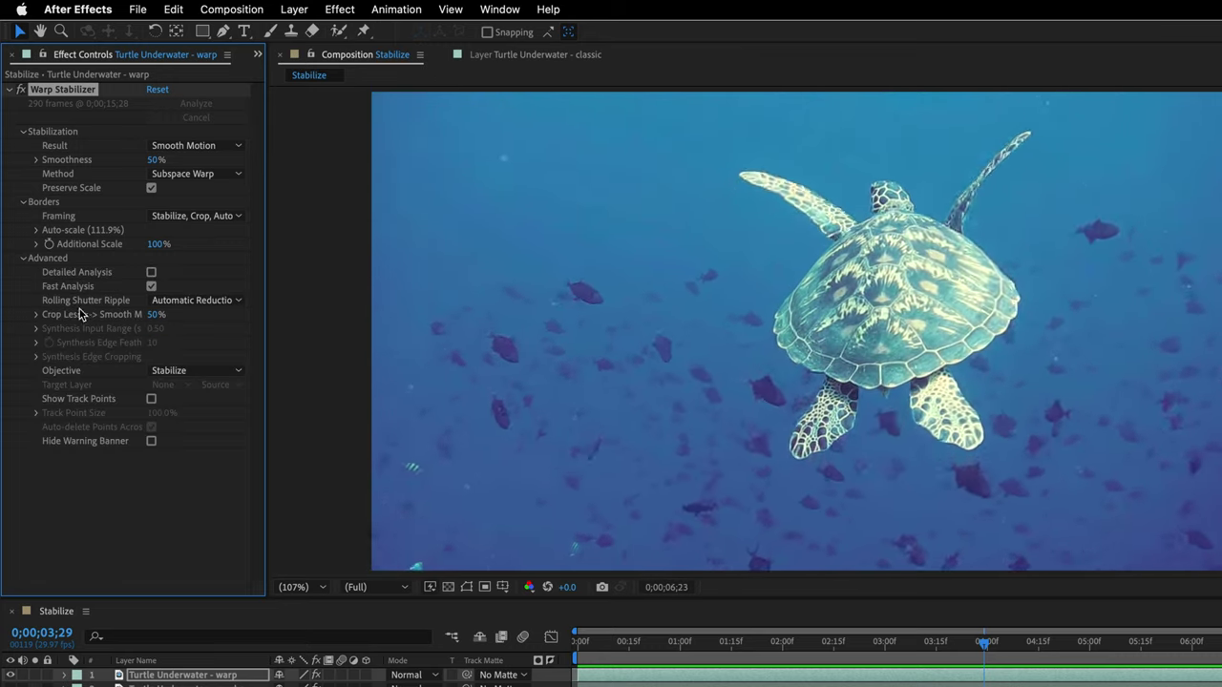
click(23, 258)
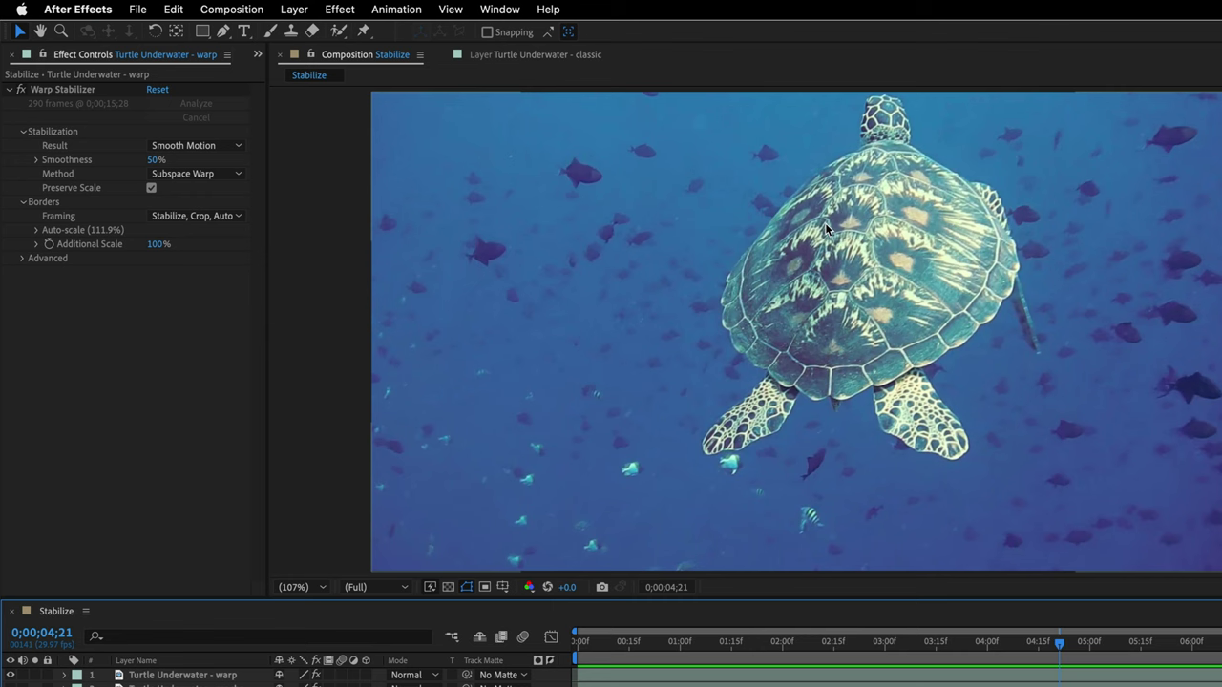
- Scrub the clip, then apply Camera-Shake Deblur to the Turtle Underwater - warp layer
scroll(825, 222, up, 2)
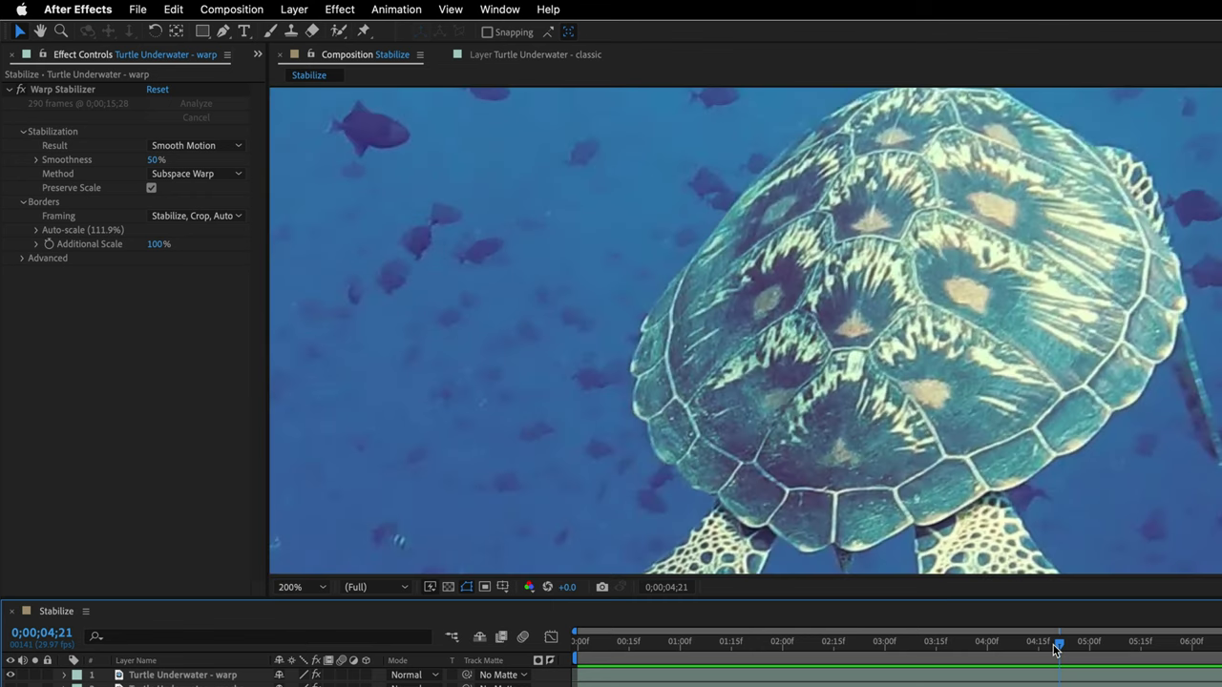
drag(1056, 649, 1064, 648)
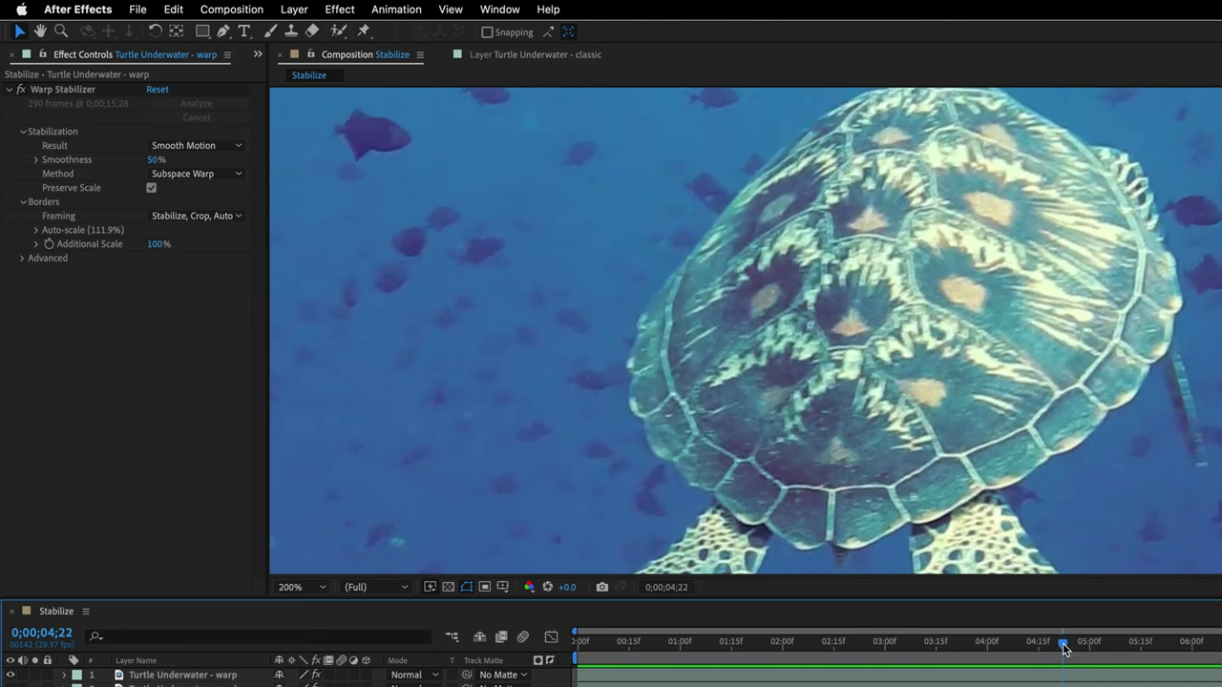
mouse_move(1064, 649)
mouse_down()
mouse_move(1082, 649)
mouse_move(1053, 649)
mouse_move(1072, 649)
mouse_up()
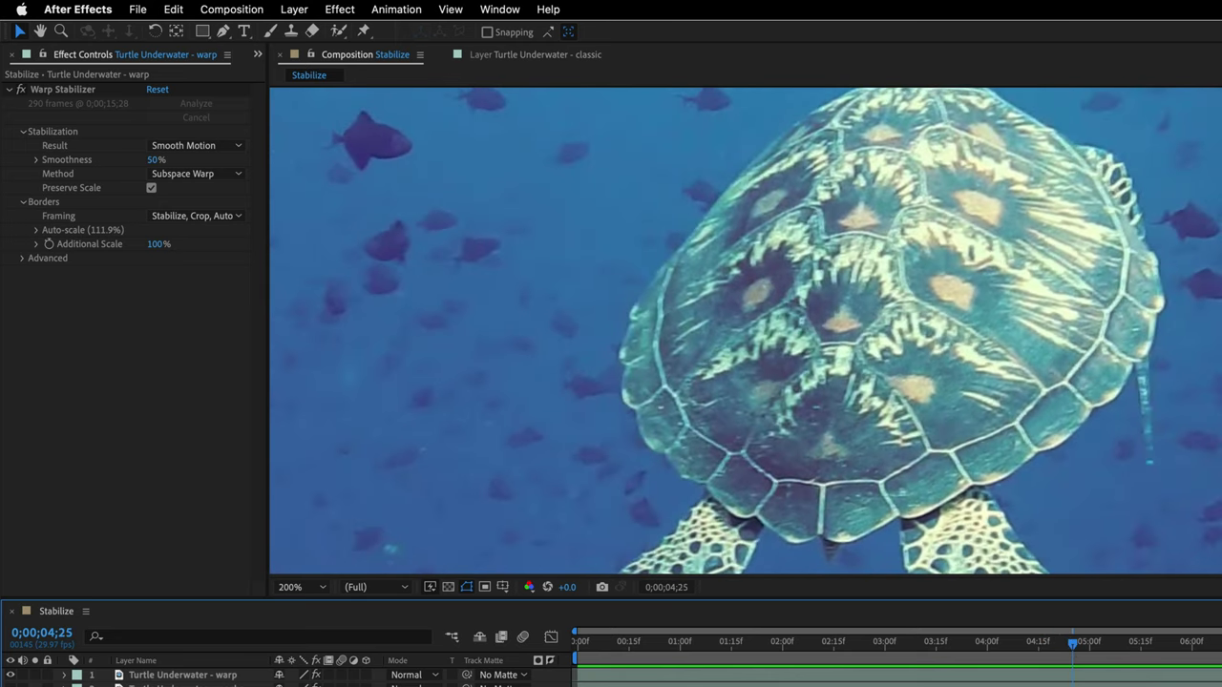
click(184, 675)
click(325, 8)
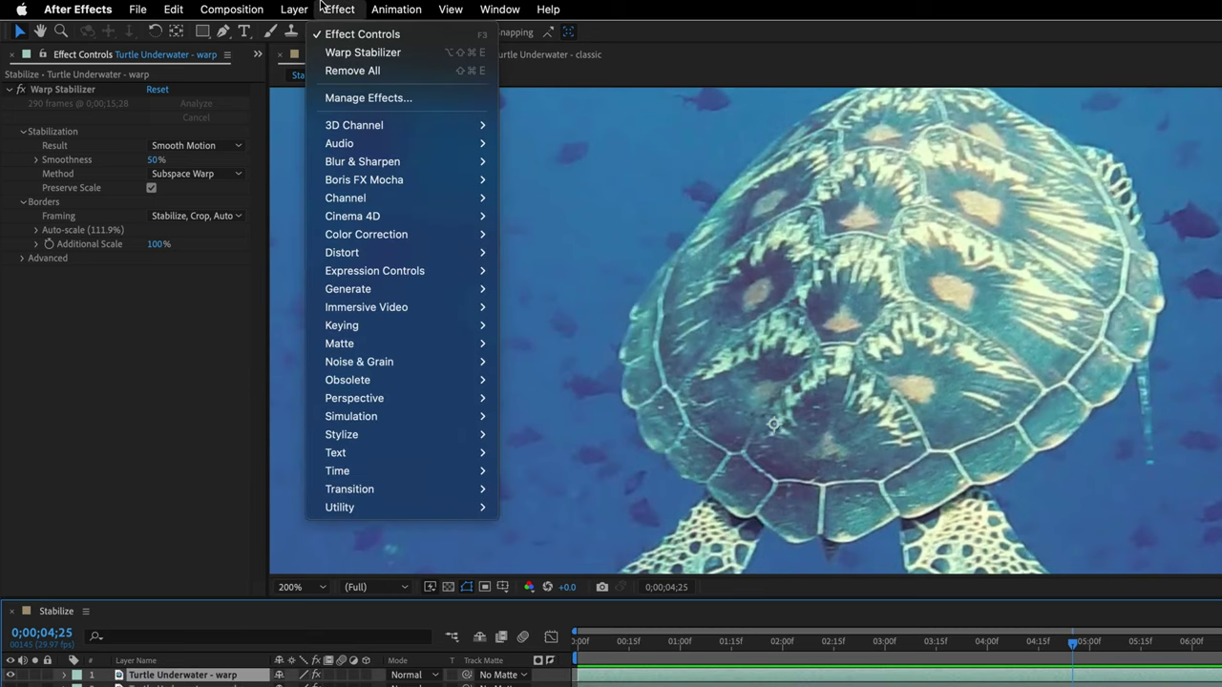
mouse_move(344, 162)
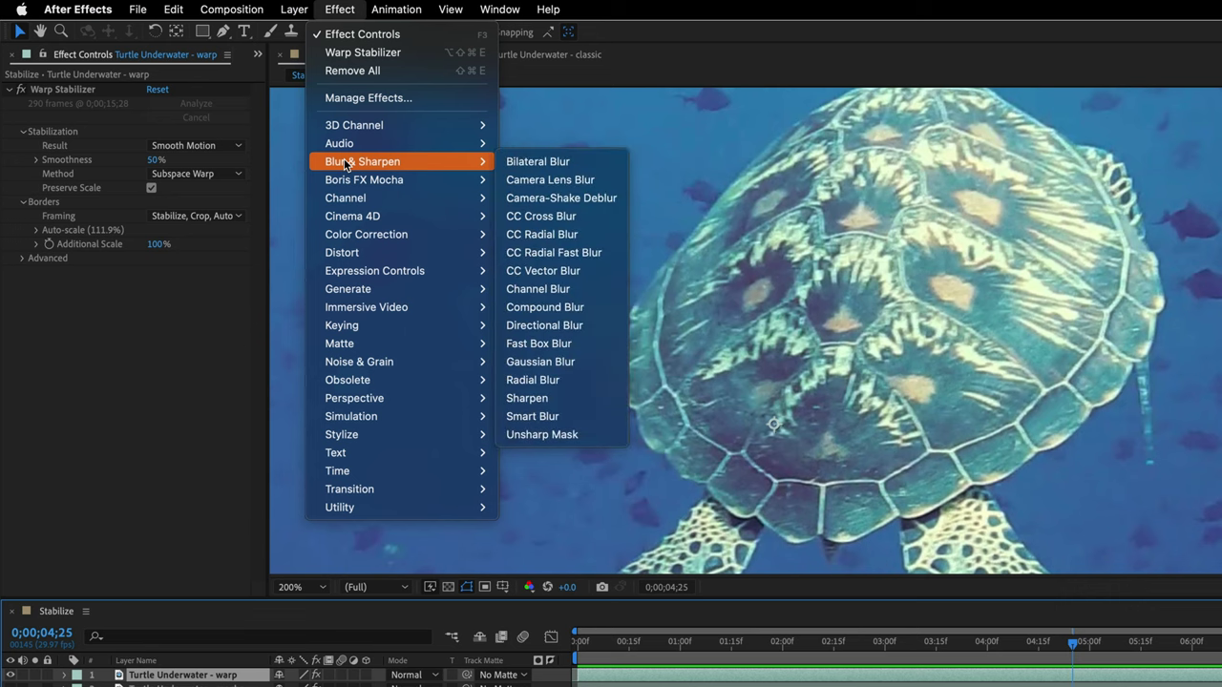
click(569, 199)
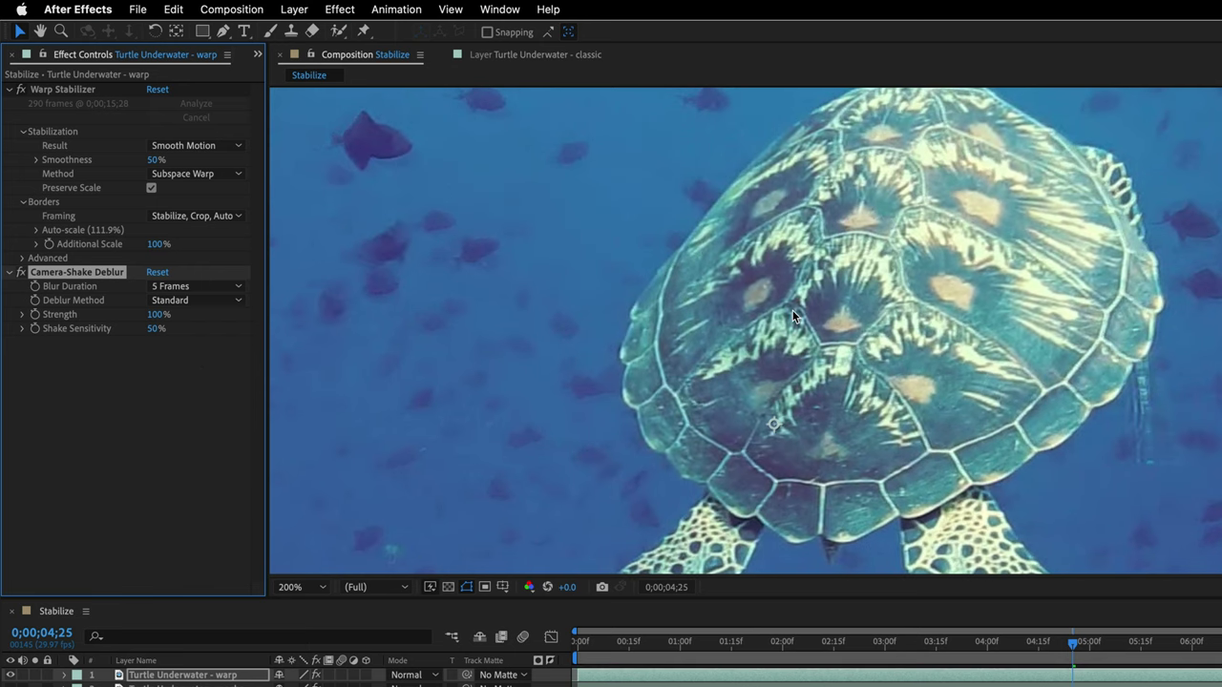
- Keep Blur Duration at 5 Frames and Deblur Method at Standard after trying High Quality
click(196, 287)
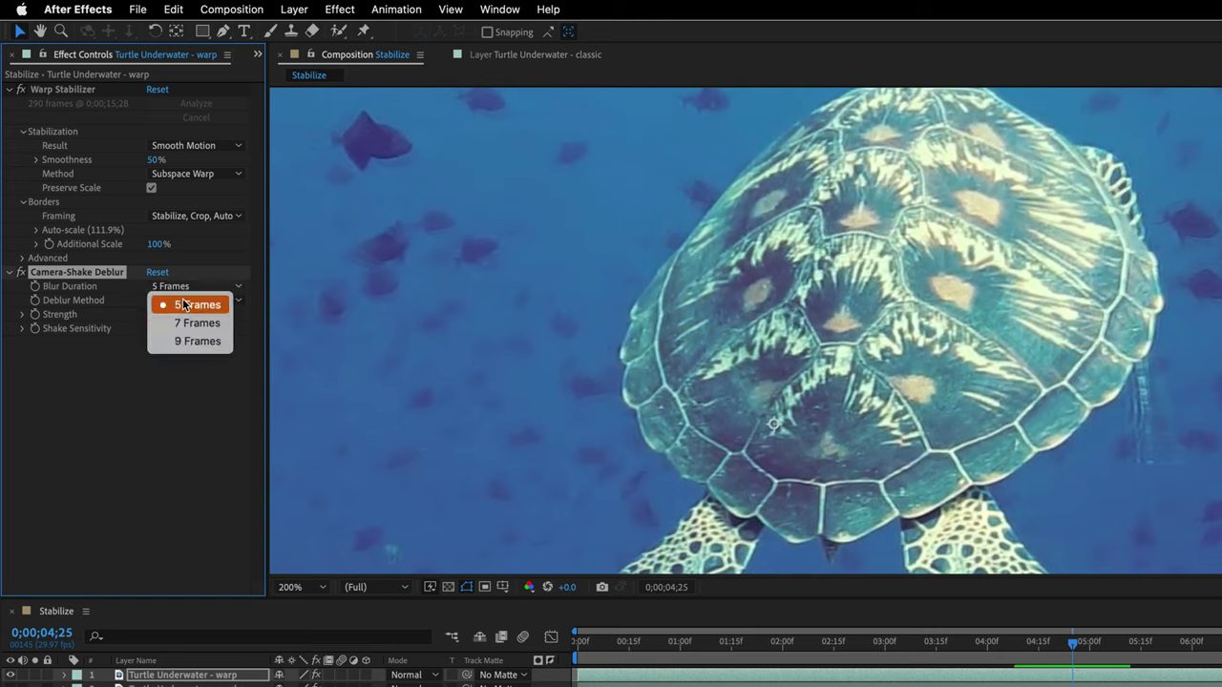
click(184, 304)
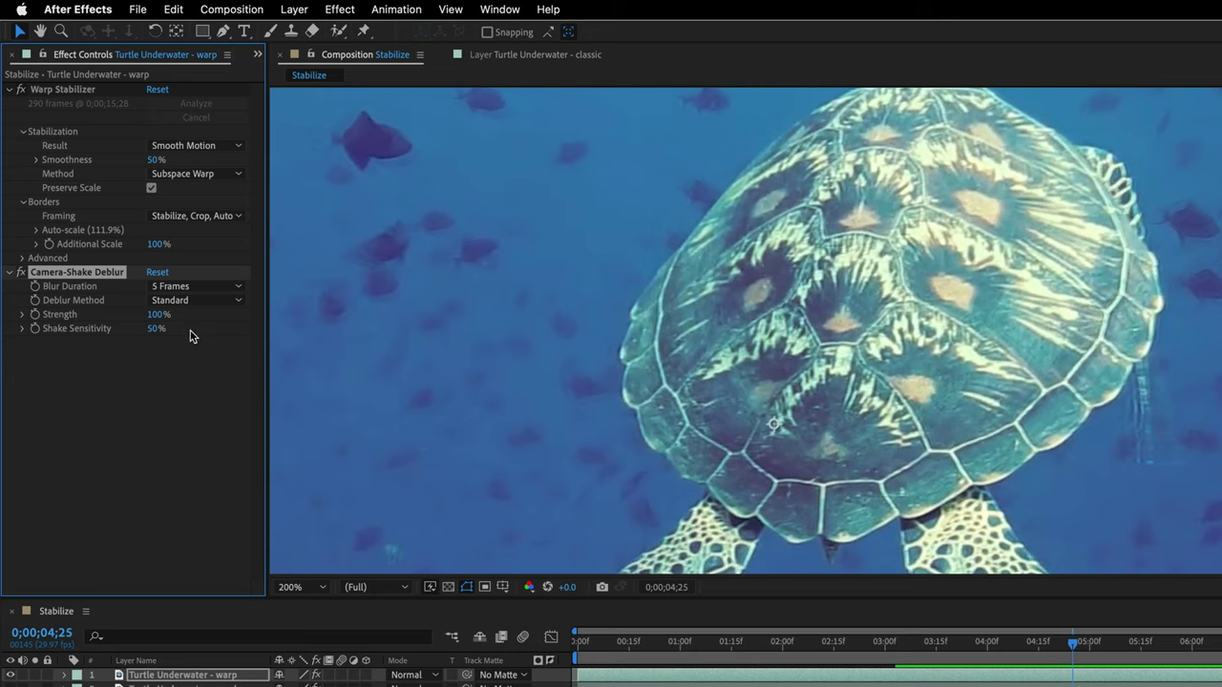
click(207, 301)
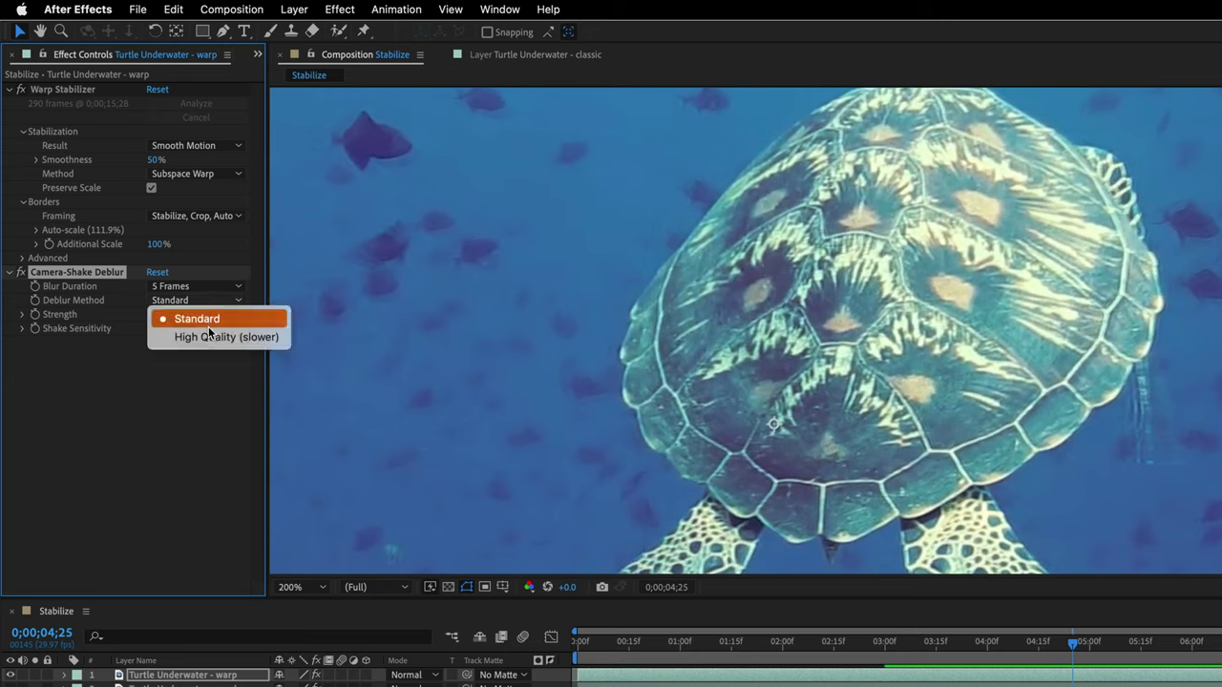
click(209, 335)
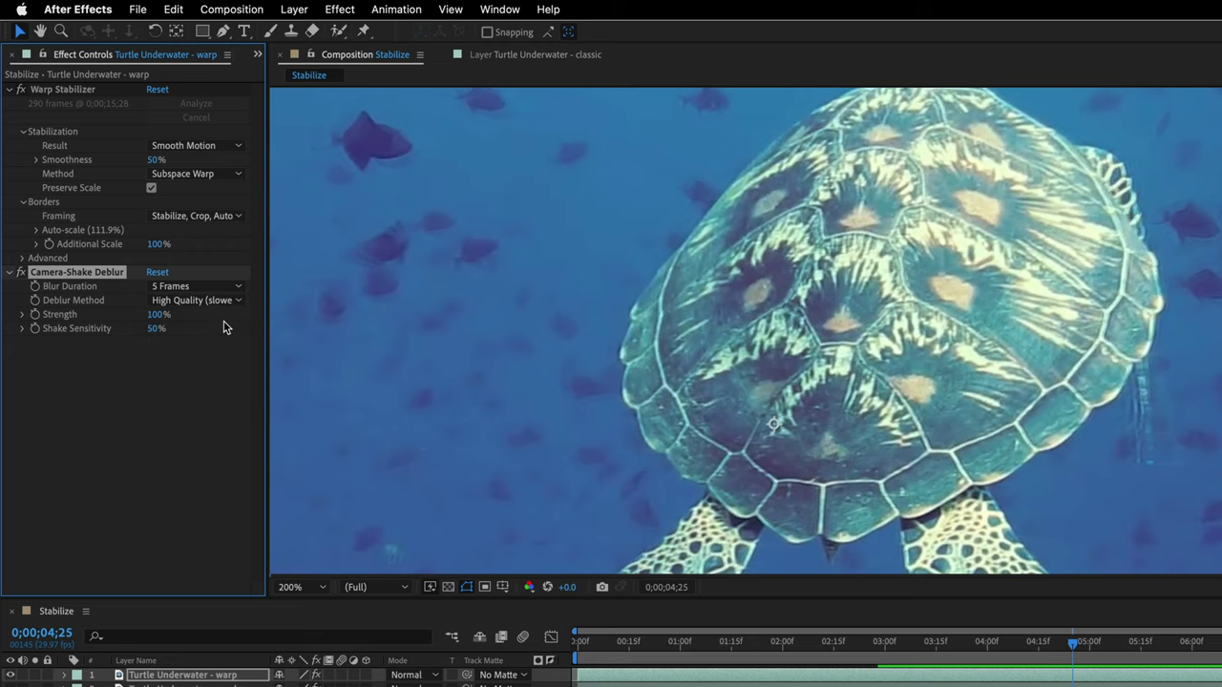
click(197, 302)
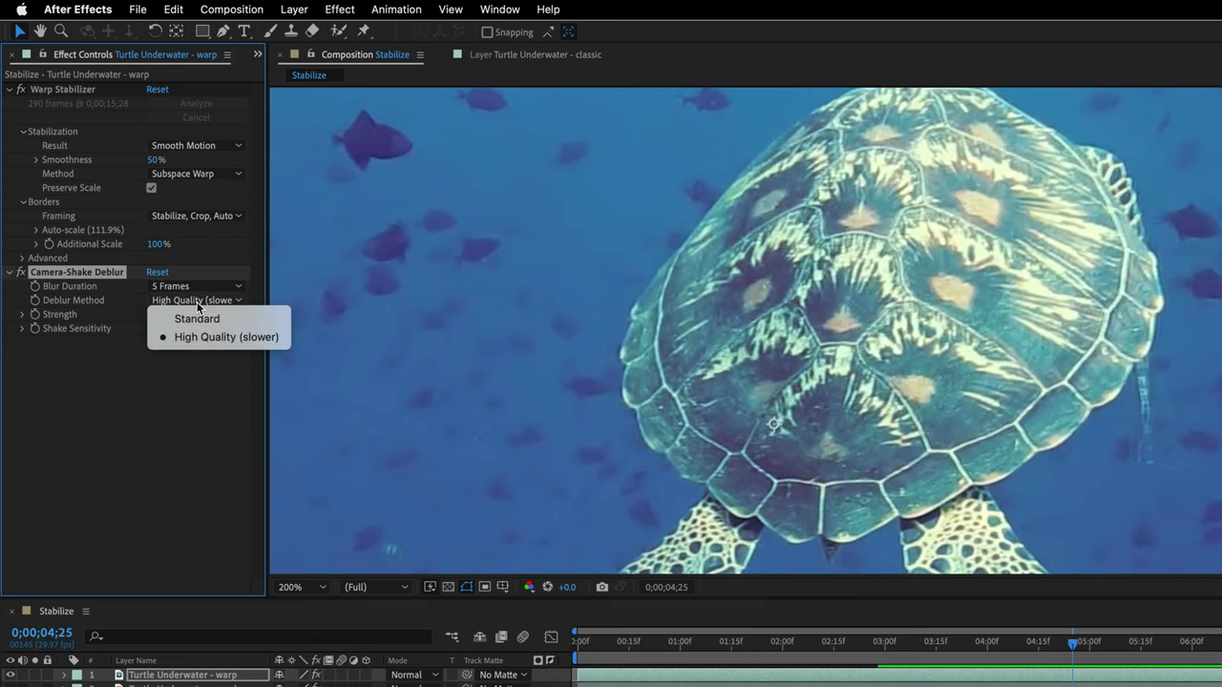
click(194, 321)
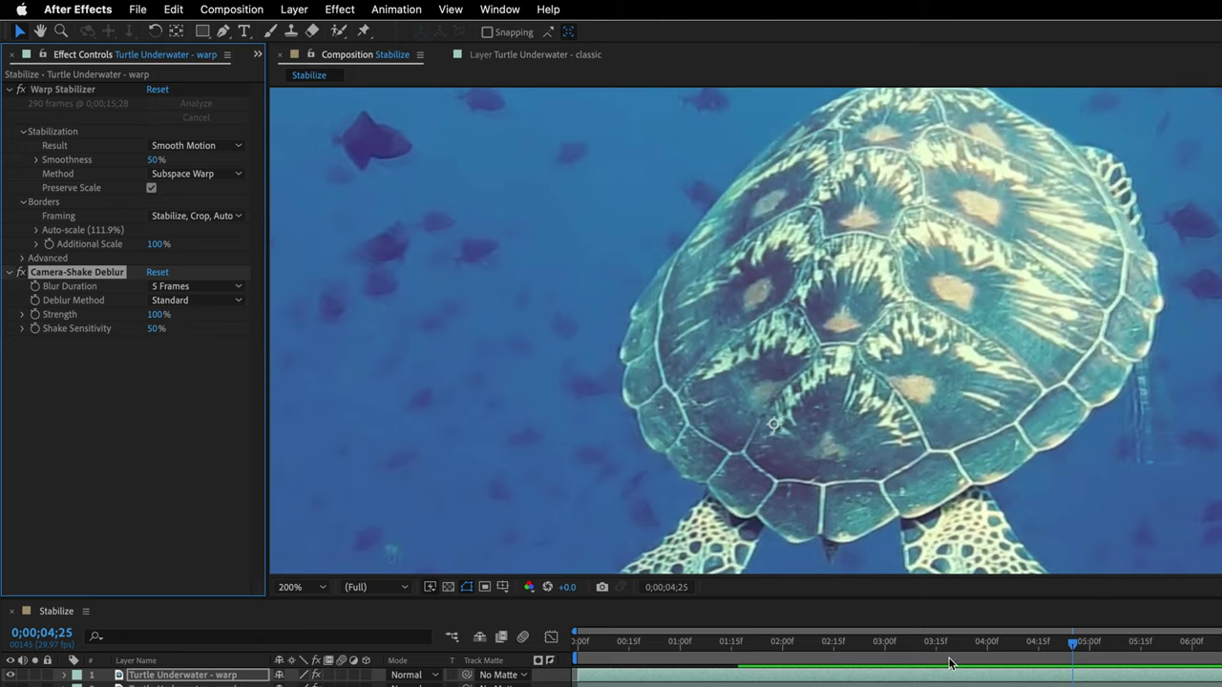
- Preview the clip from three seconds, then apply Unsharp Mask to the warp layer
drag(903, 647, 870, 655)
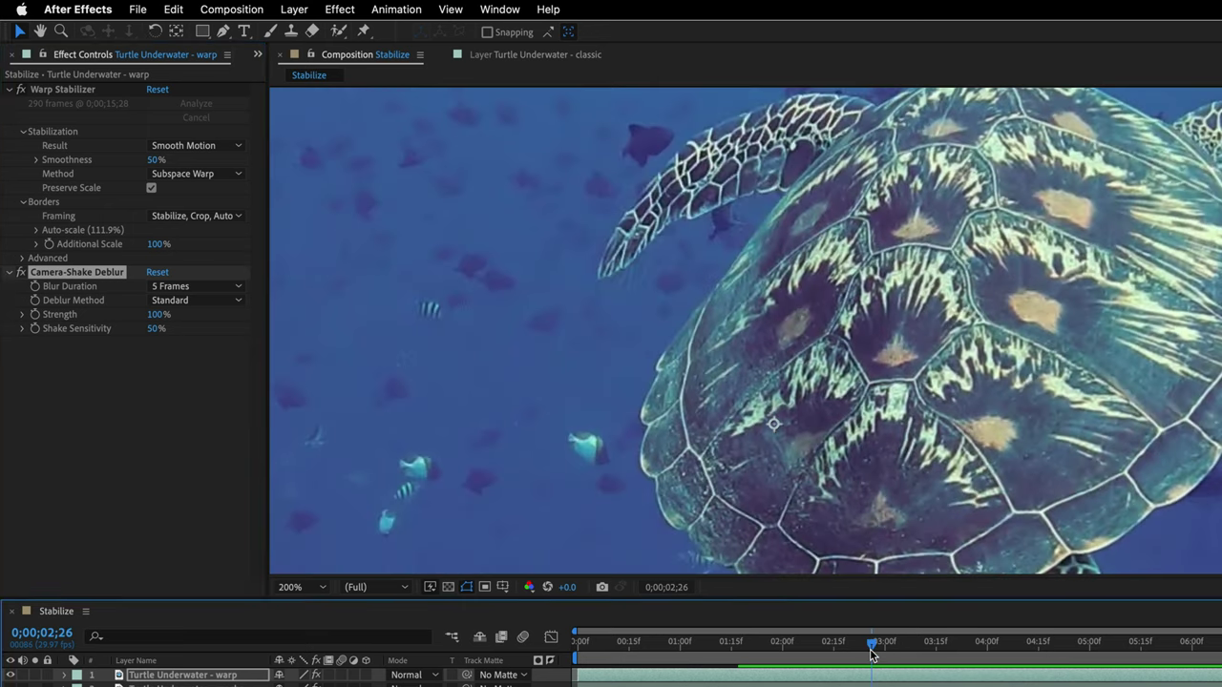
key(space)
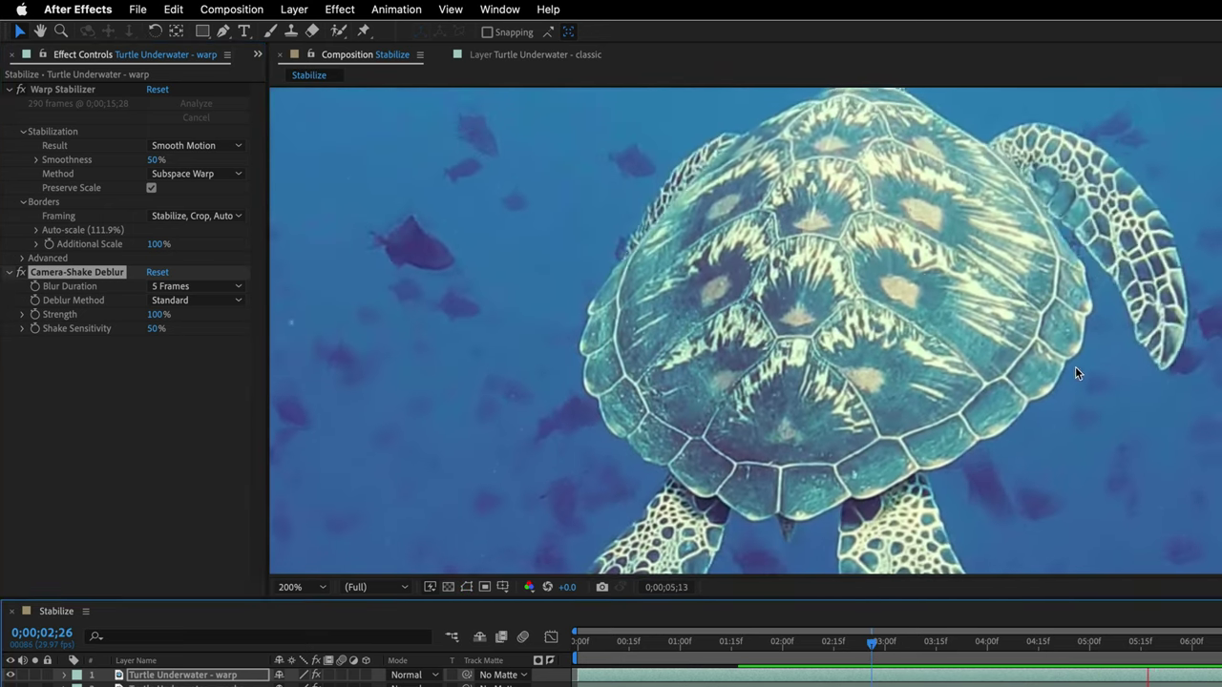
key(space)
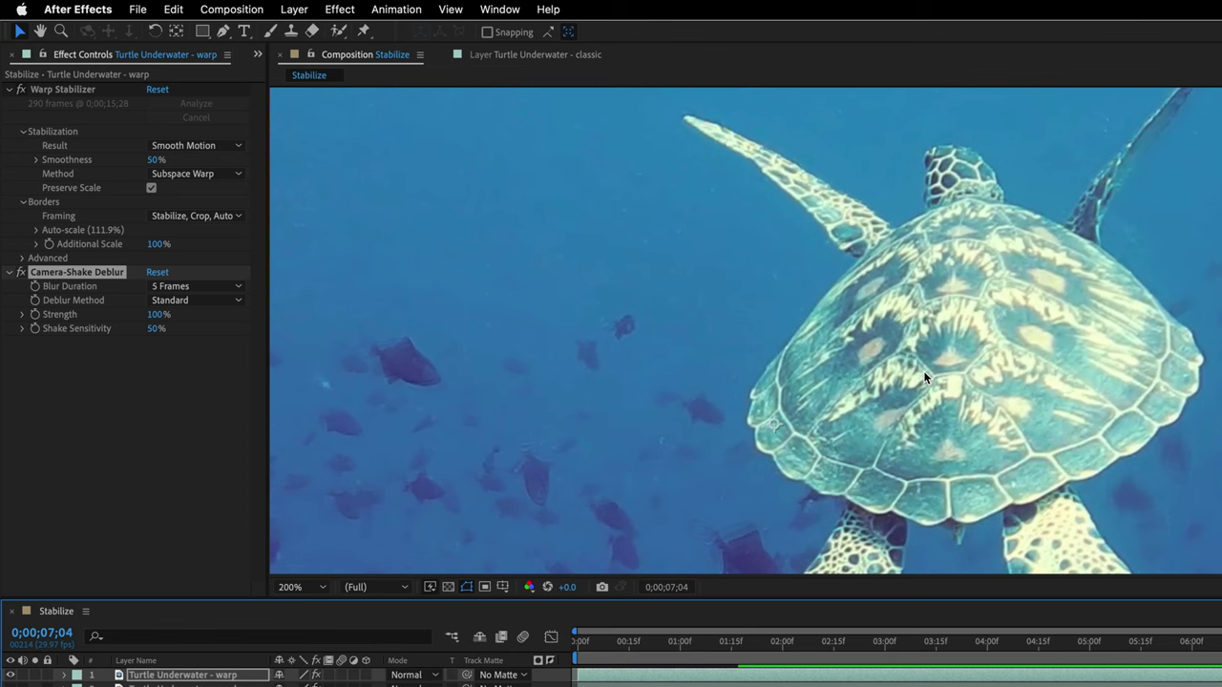
click(327, 9)
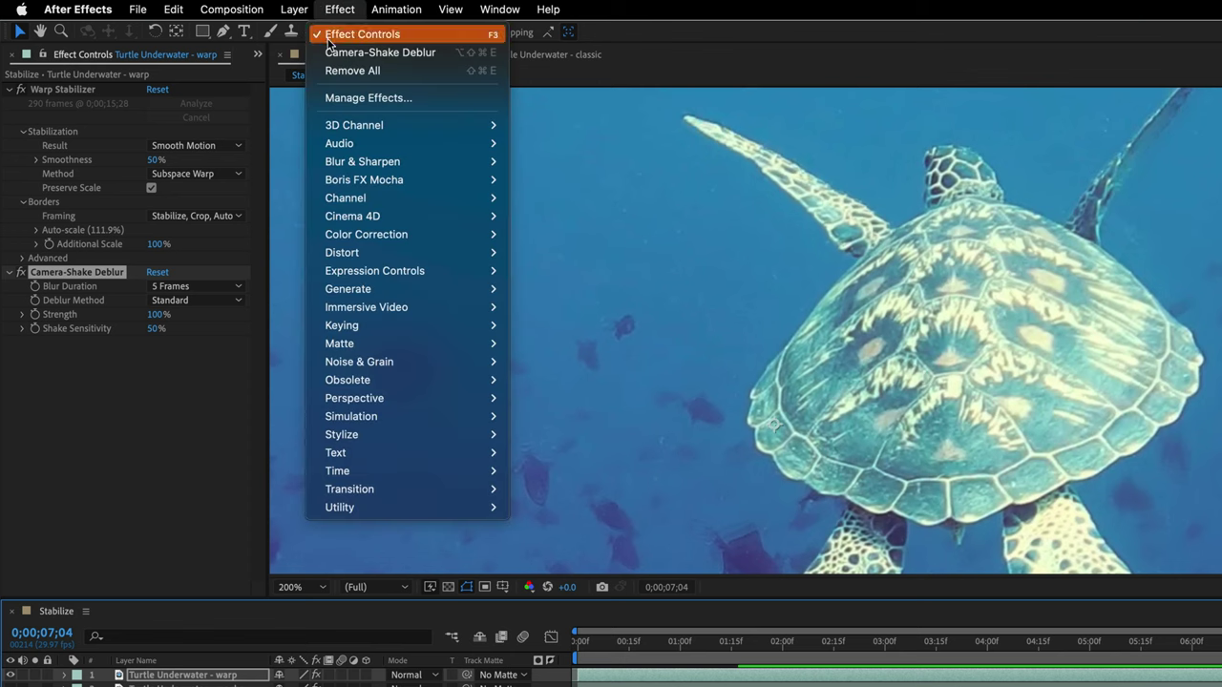
mouse_move(341, 166)
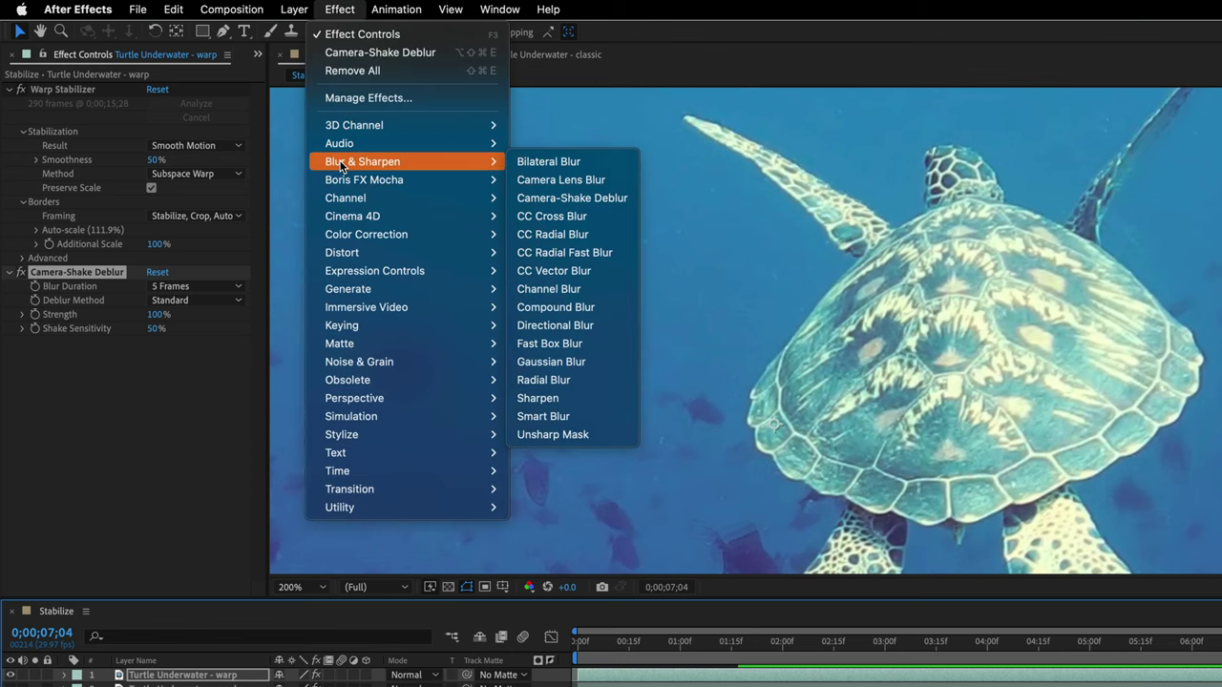
click(566, 434)
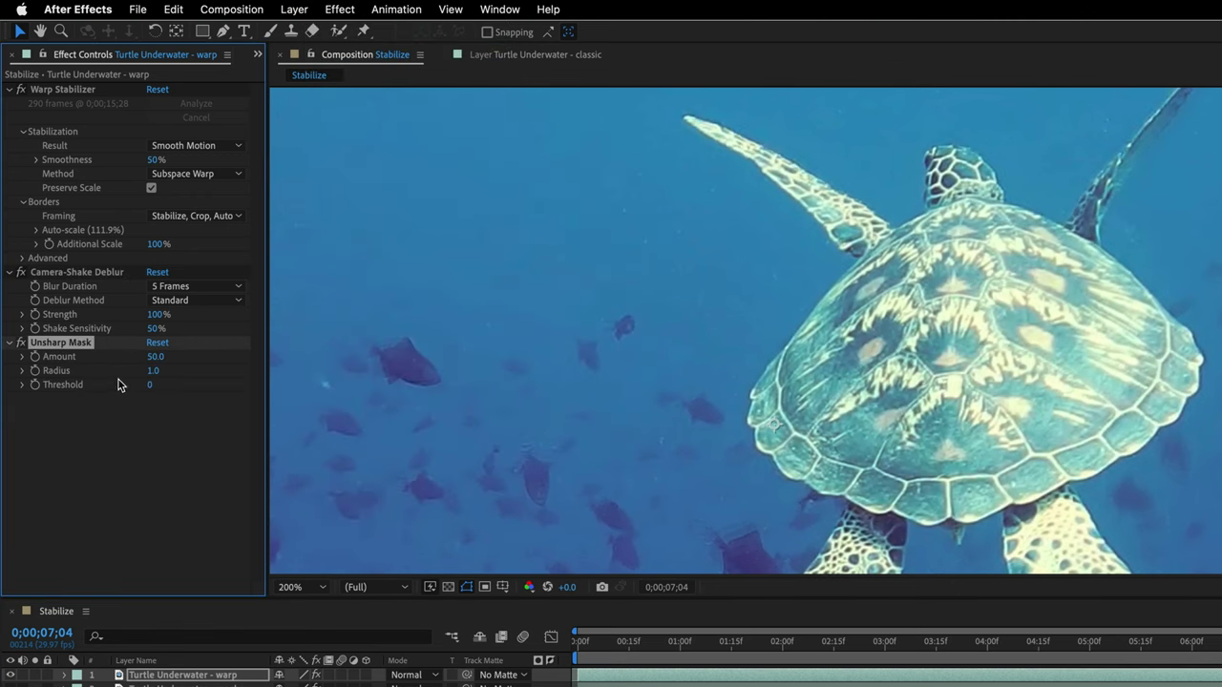
- Set Unsharp Mask Amount 100 and Radius 1.5, toggling the effect off and on to compare
click(151, 357)
text(100)
key(Tab)
text(.5)
key(Return)
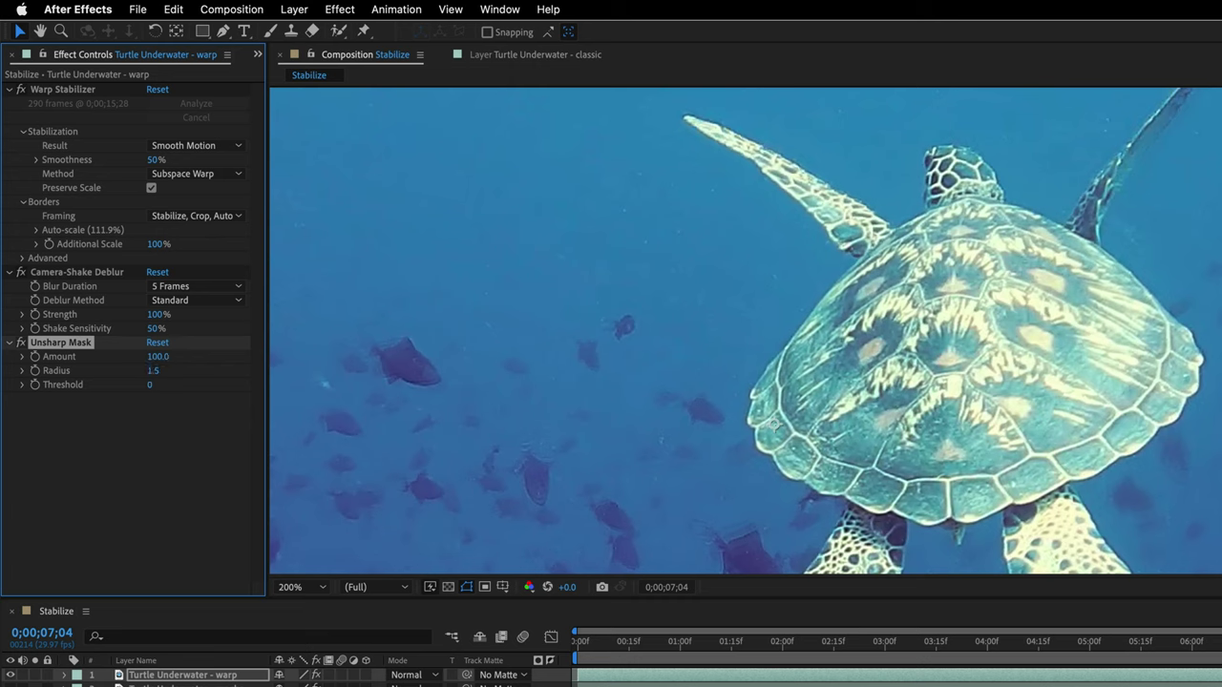
click(19, 343)
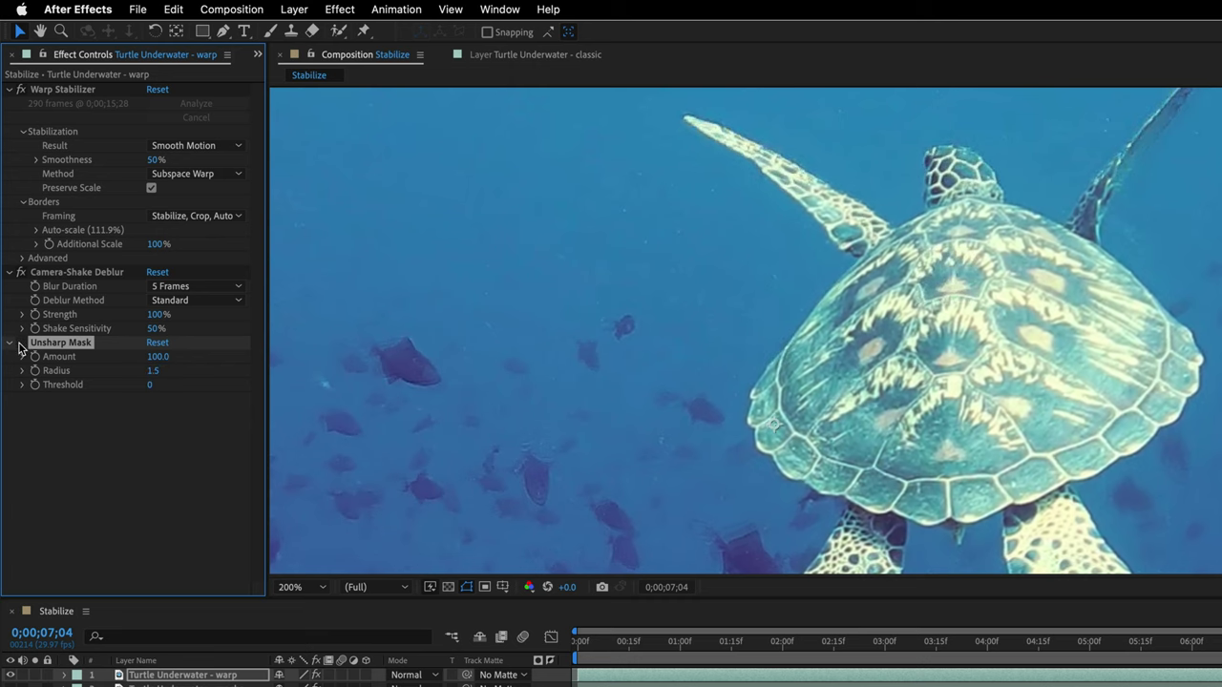
click(20, 343)
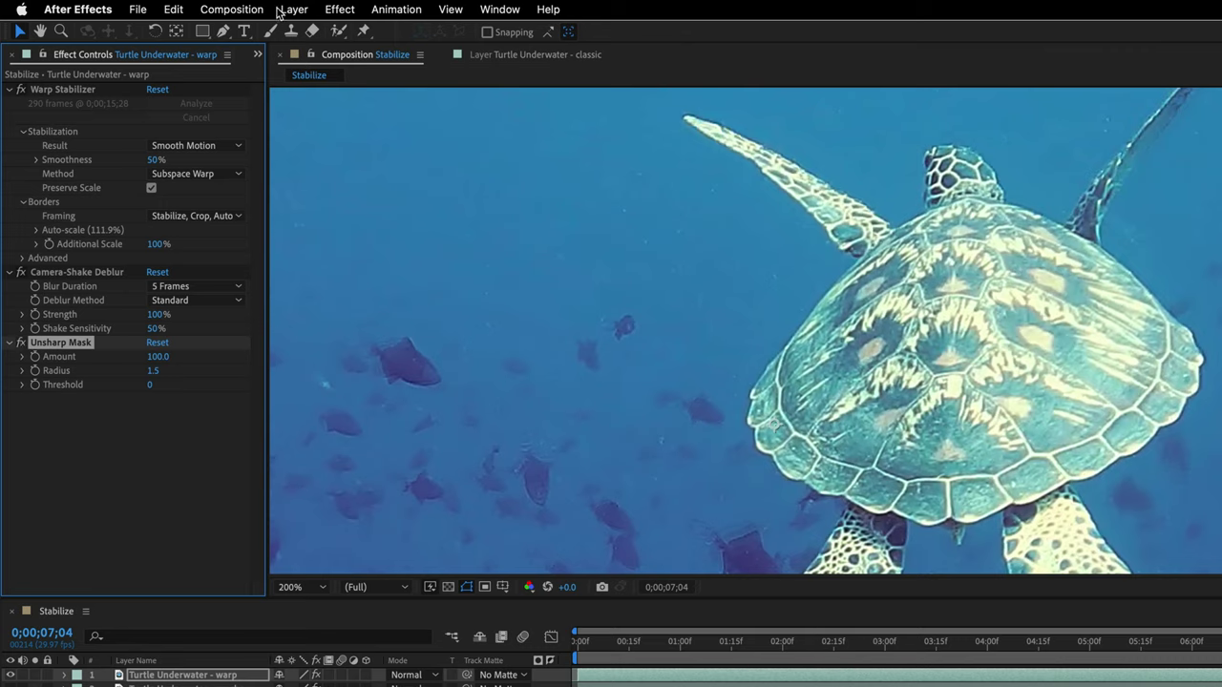
- Apply Vibrance to the warp layer and raise Vibrance to 80, leaving Saturation at 0
click(336, 9)
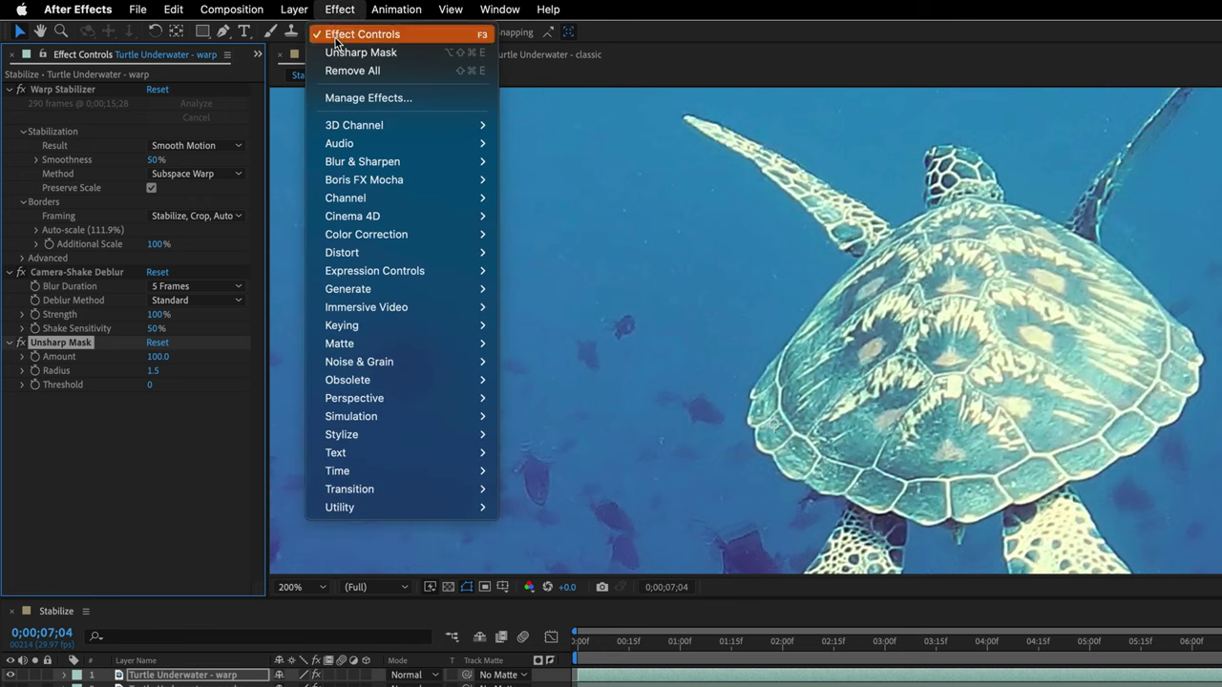
mouse_move(348, 239)
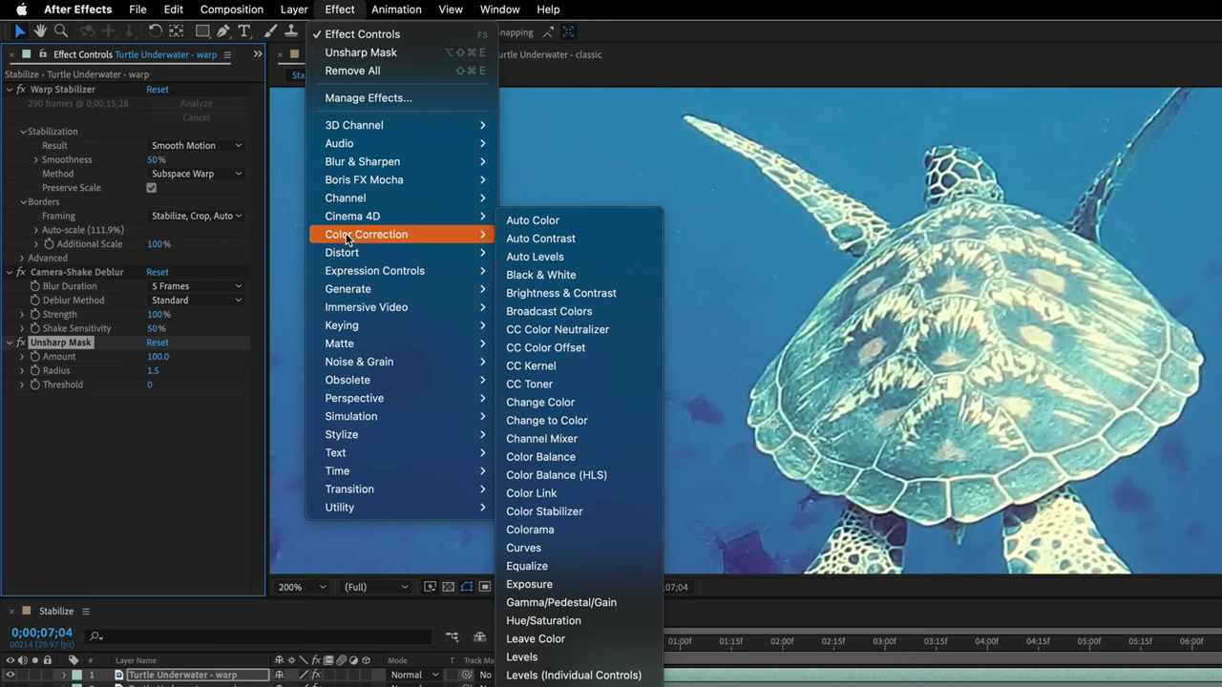
key(Return)
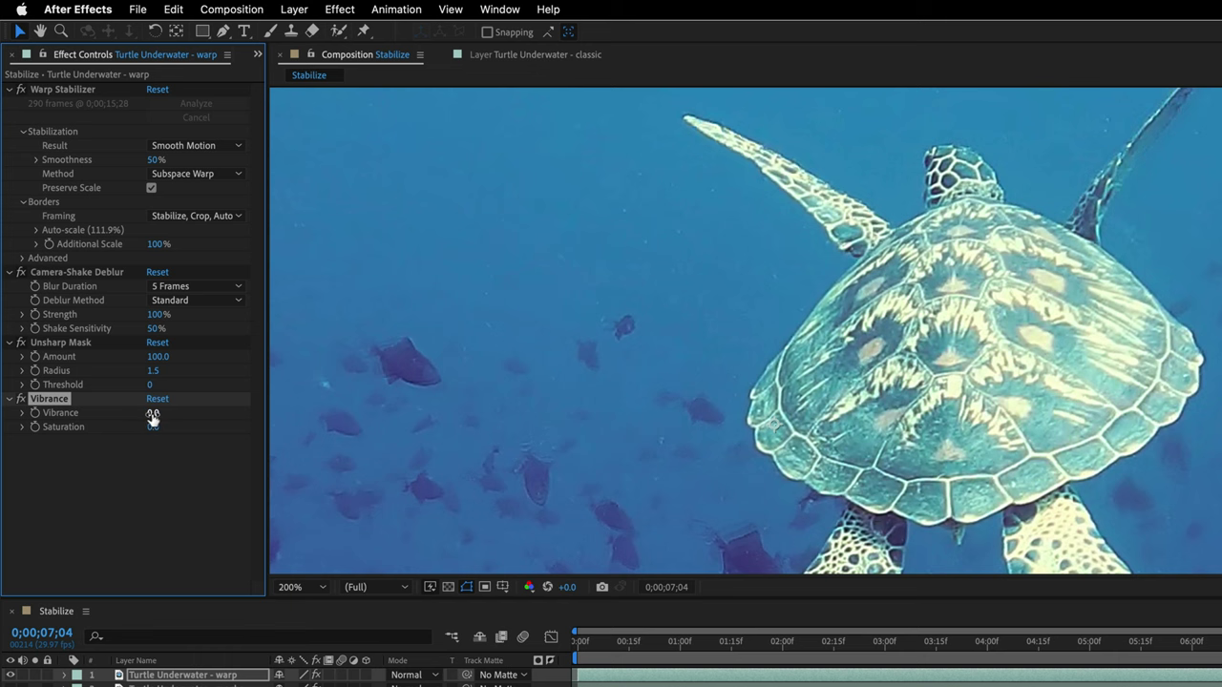
drag(155, 413, 217, 414)
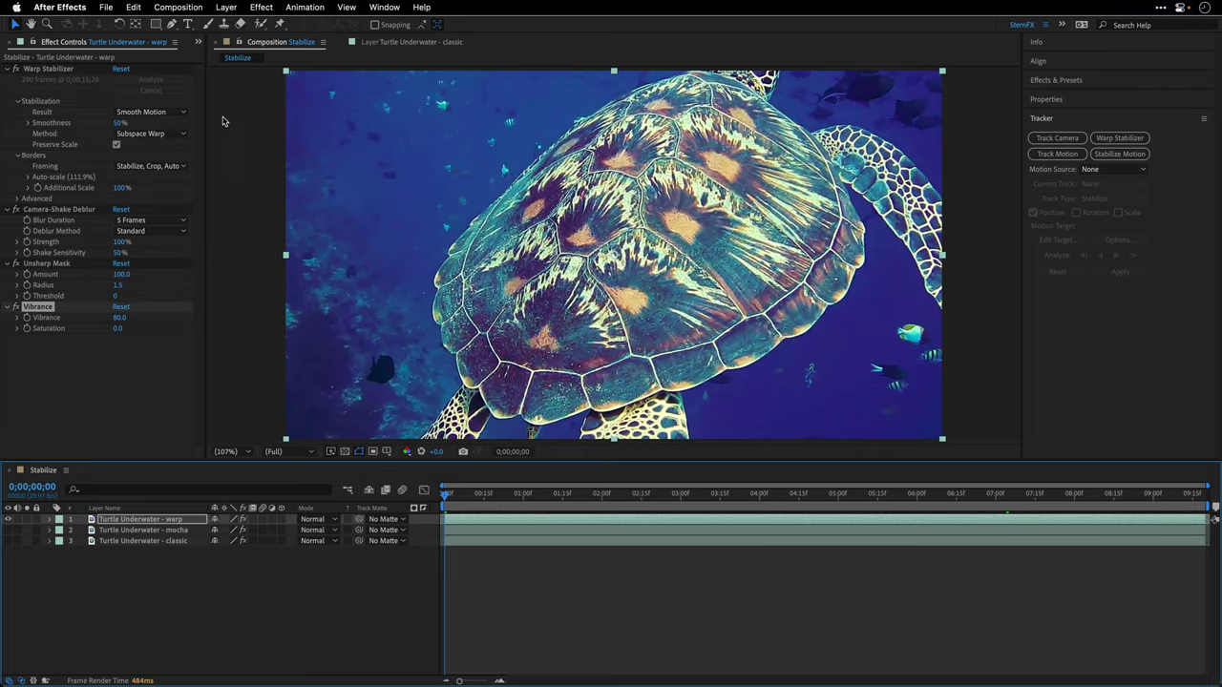
- Maximize the Stabilize composition panel and play the finished turtle clip
key(grave)
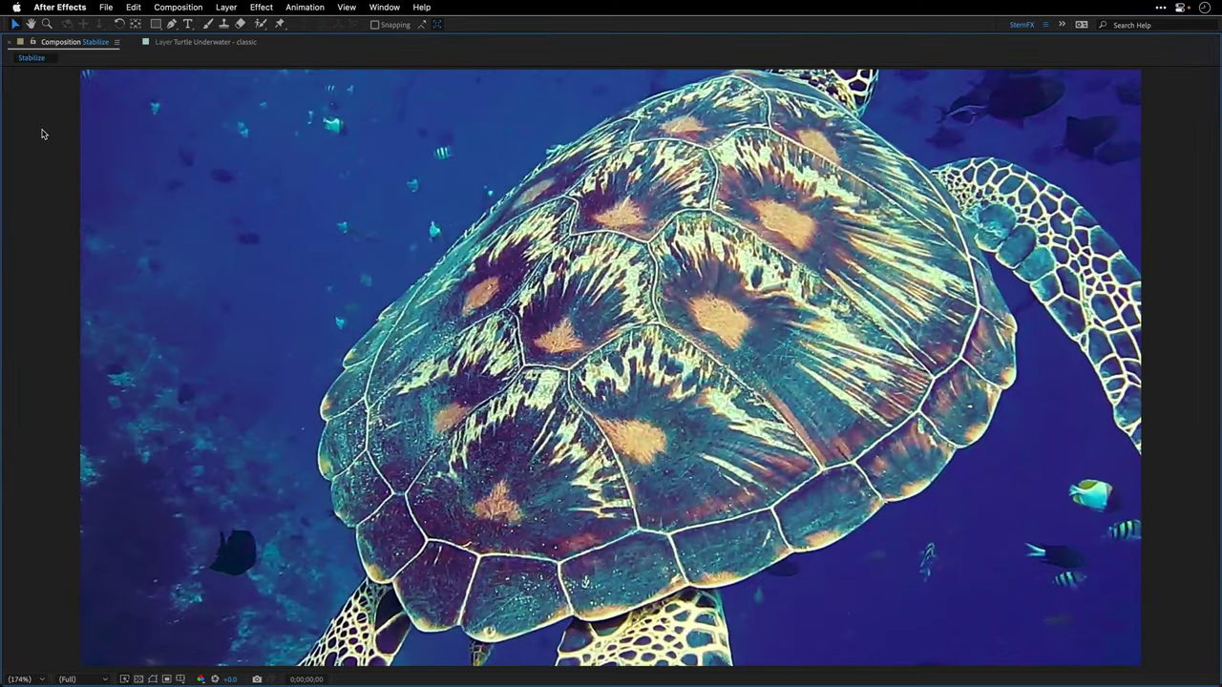
key(space)
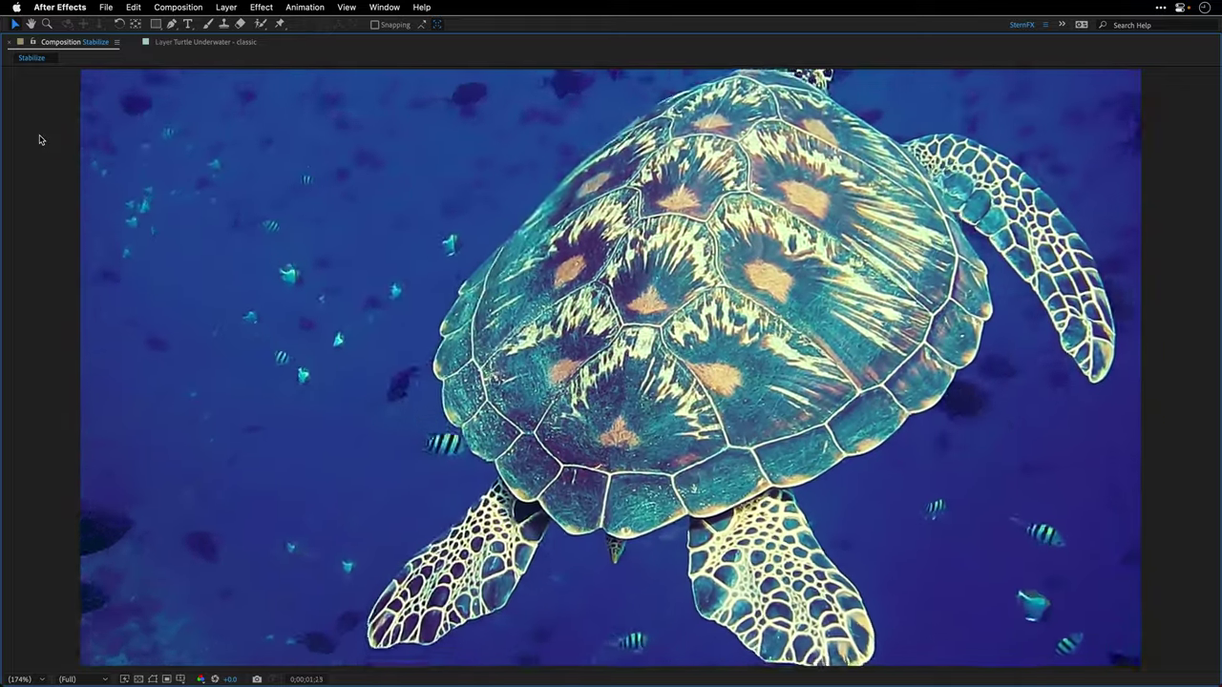